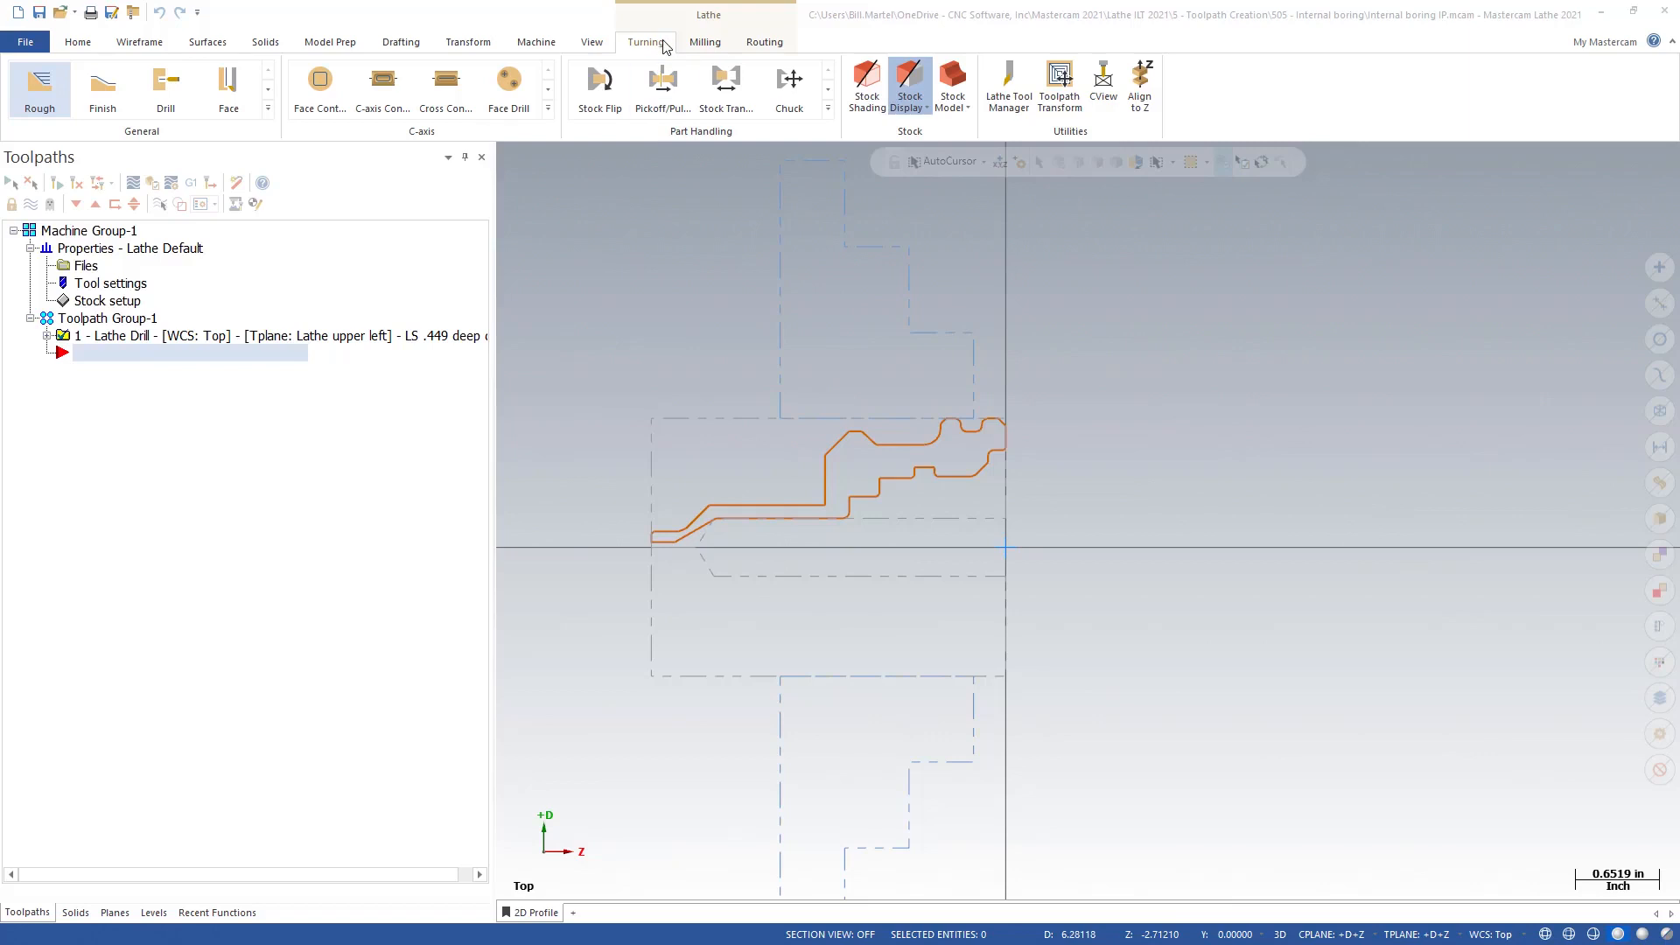
- Start a lathe Rough toolpath and chain the stepped inner bore profile from the front face to the fillet at the drilled hole
left_click(34, 91)
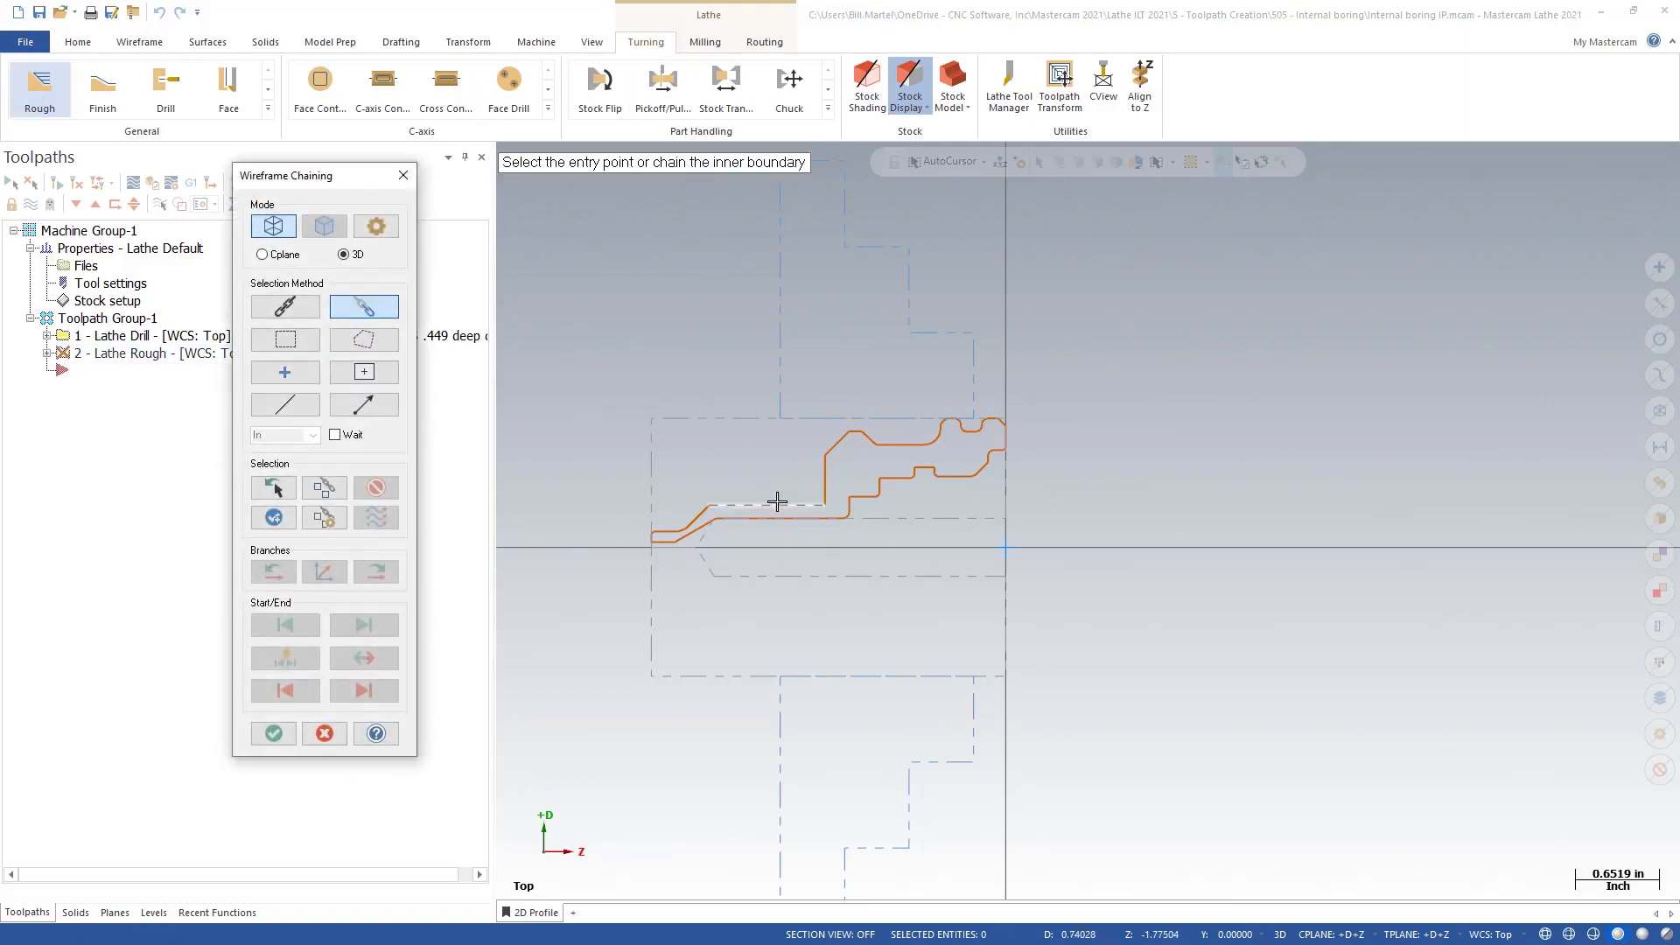
scroll(613, 548, "up", 4)
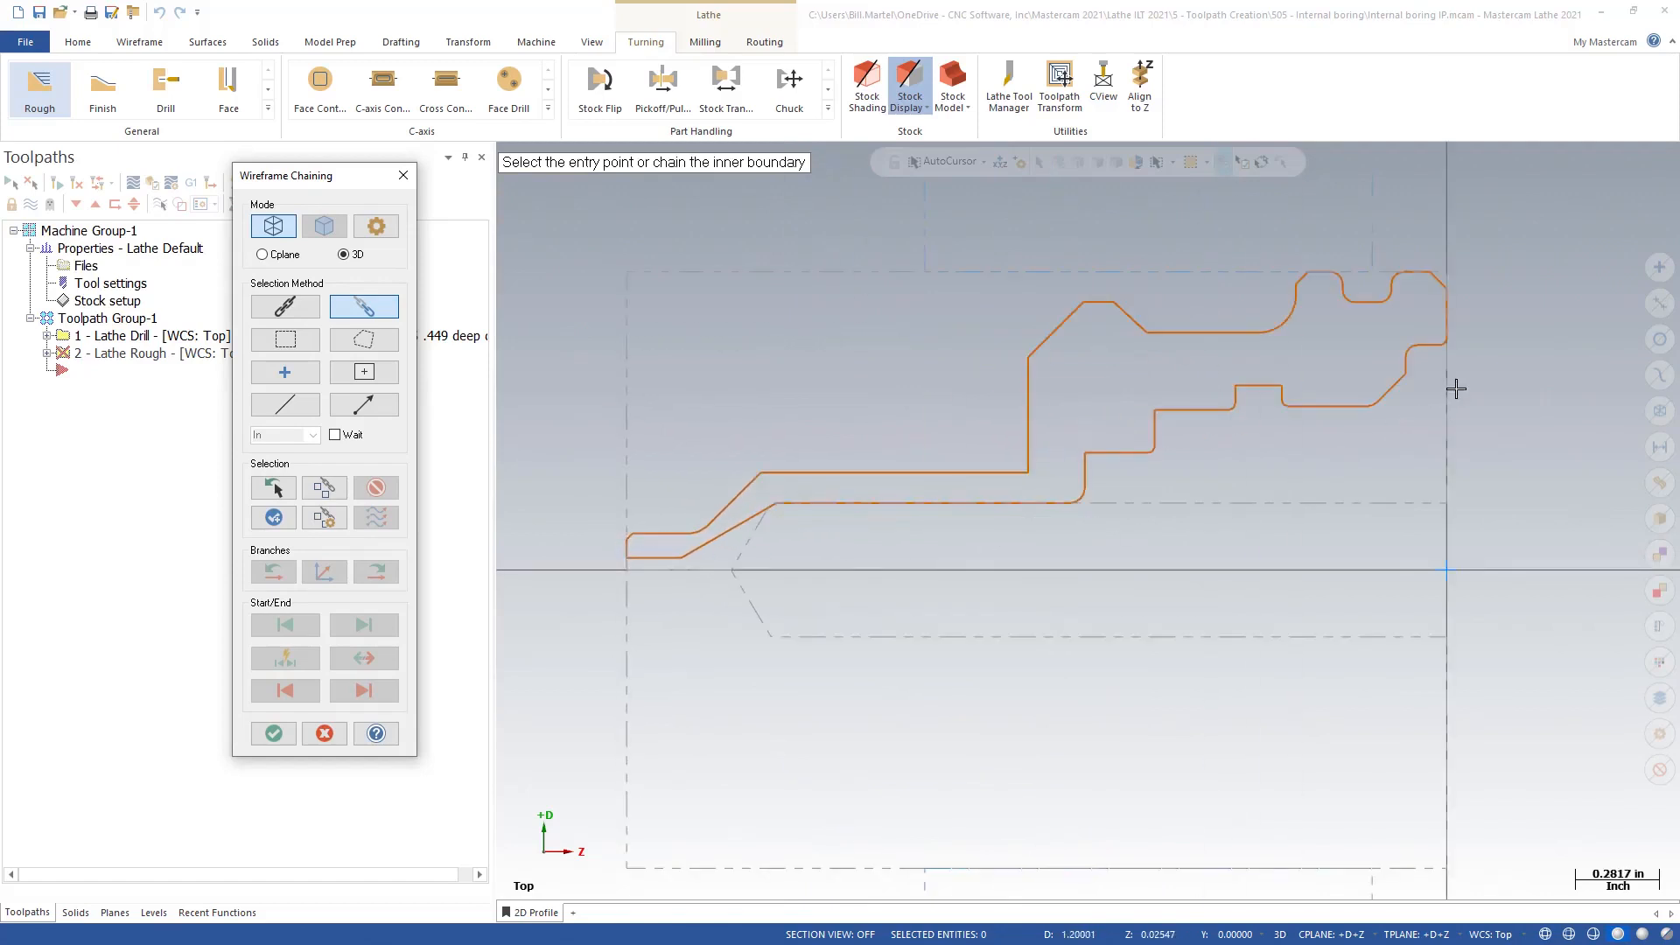
left_click(1453, 346)
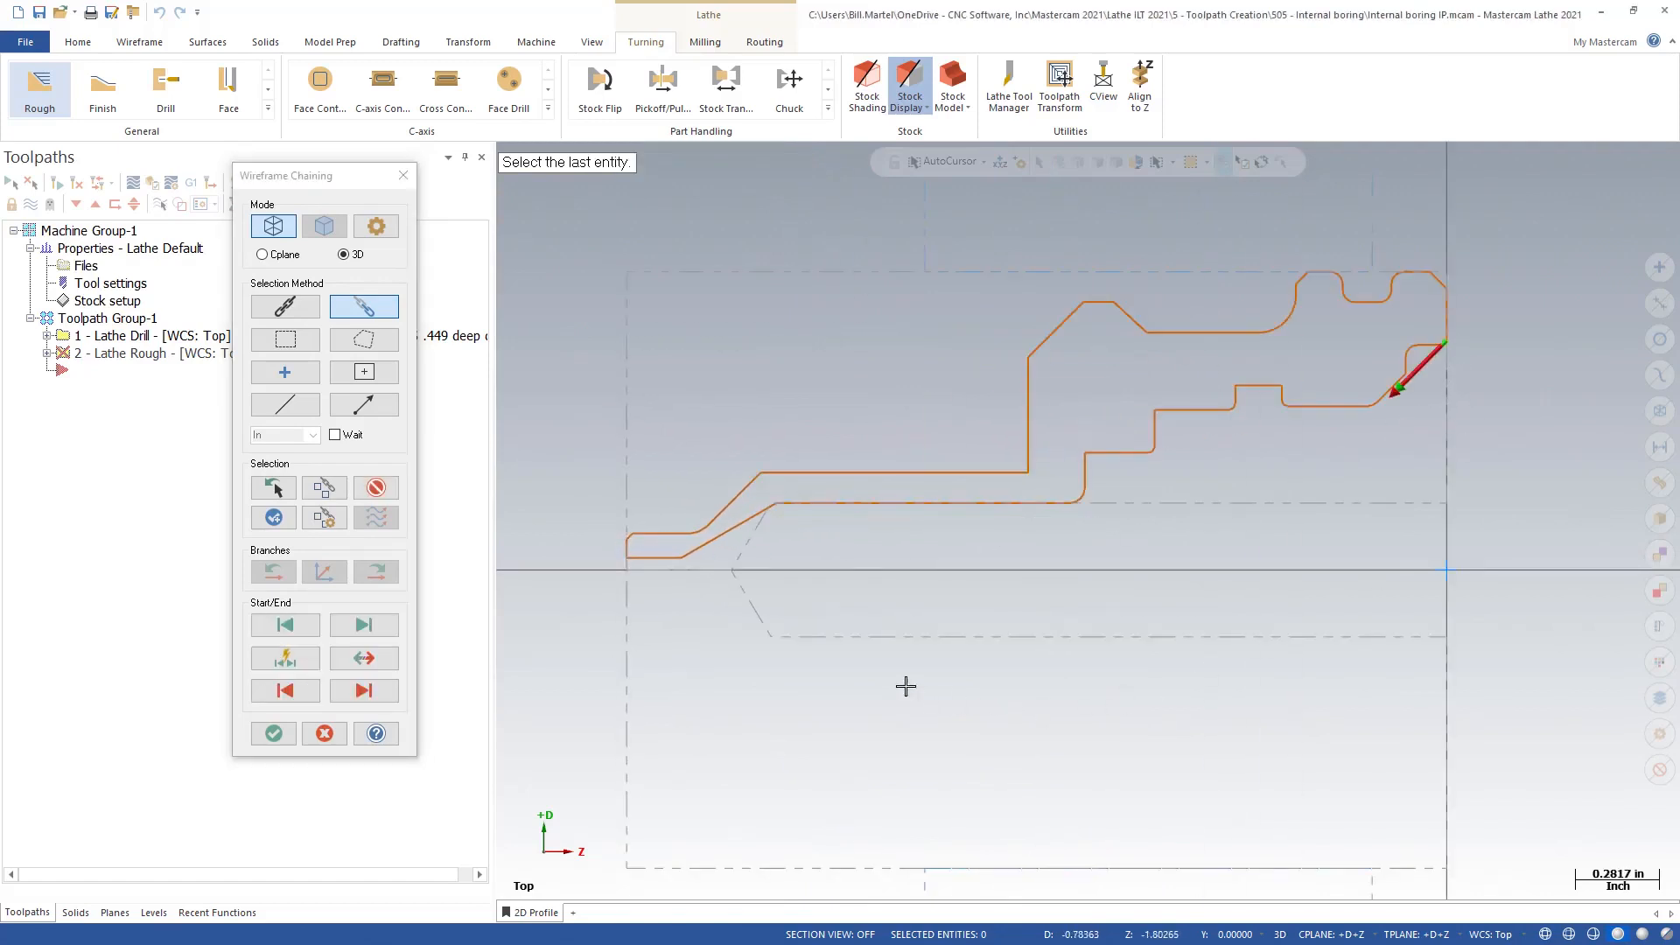
left_click(1089, 505)
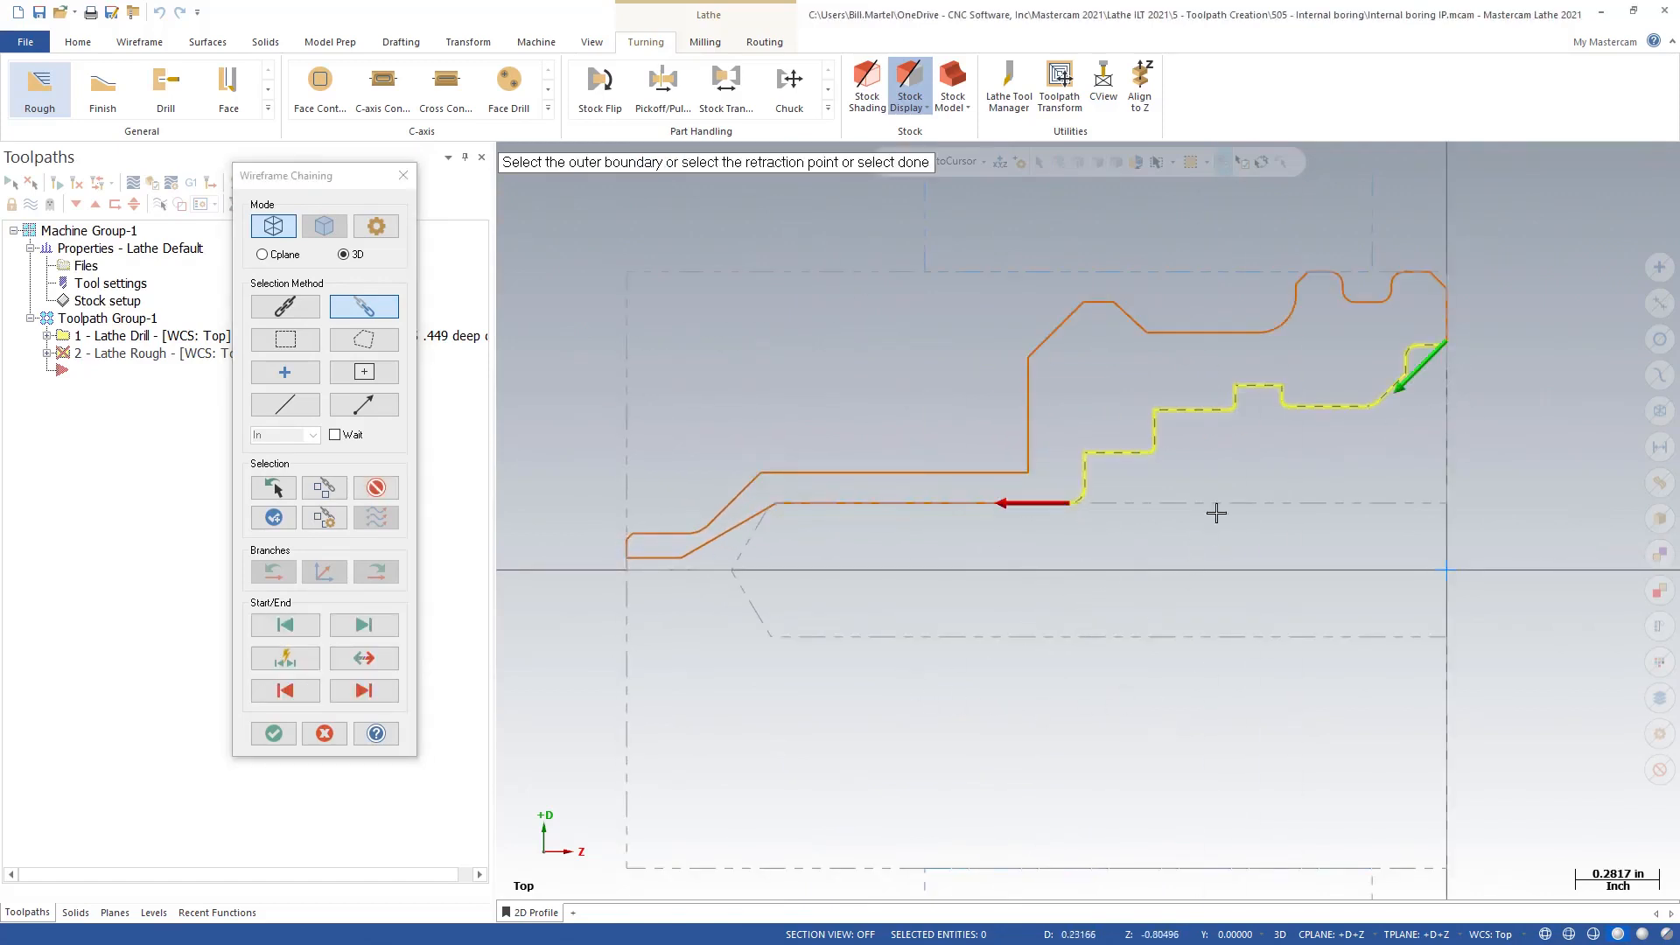
left_click(262, 734)
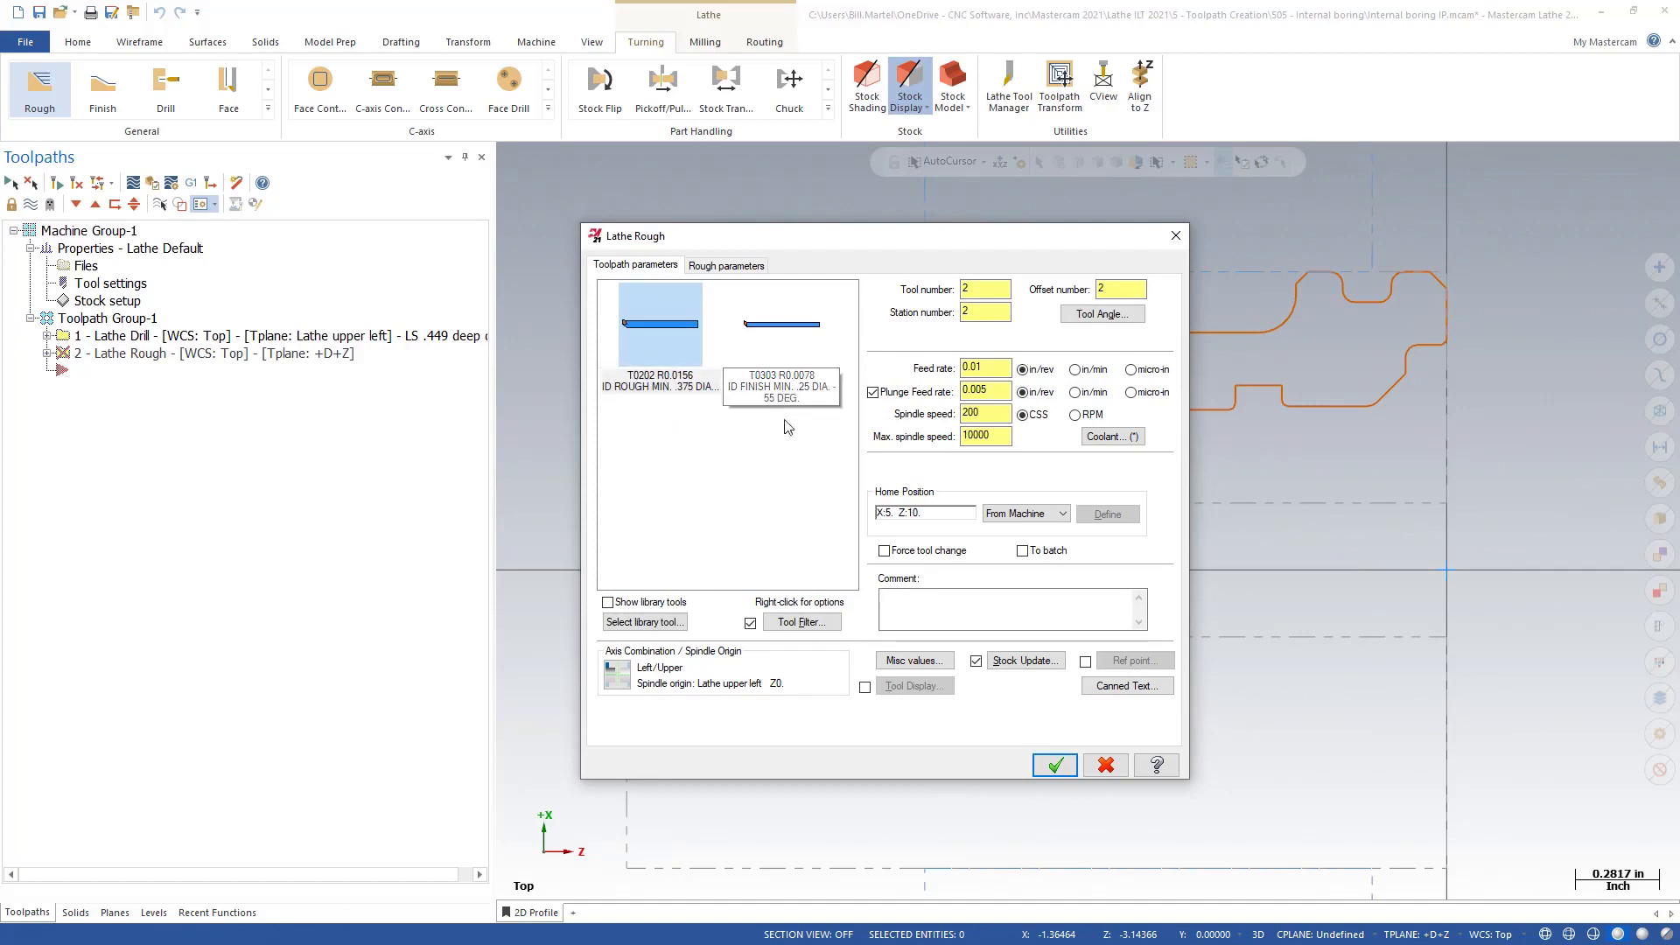
- Enter the comment "LS Rough bore" for the roughing operation and set its spindle speed to 400 CSS
left_click(920, 602)
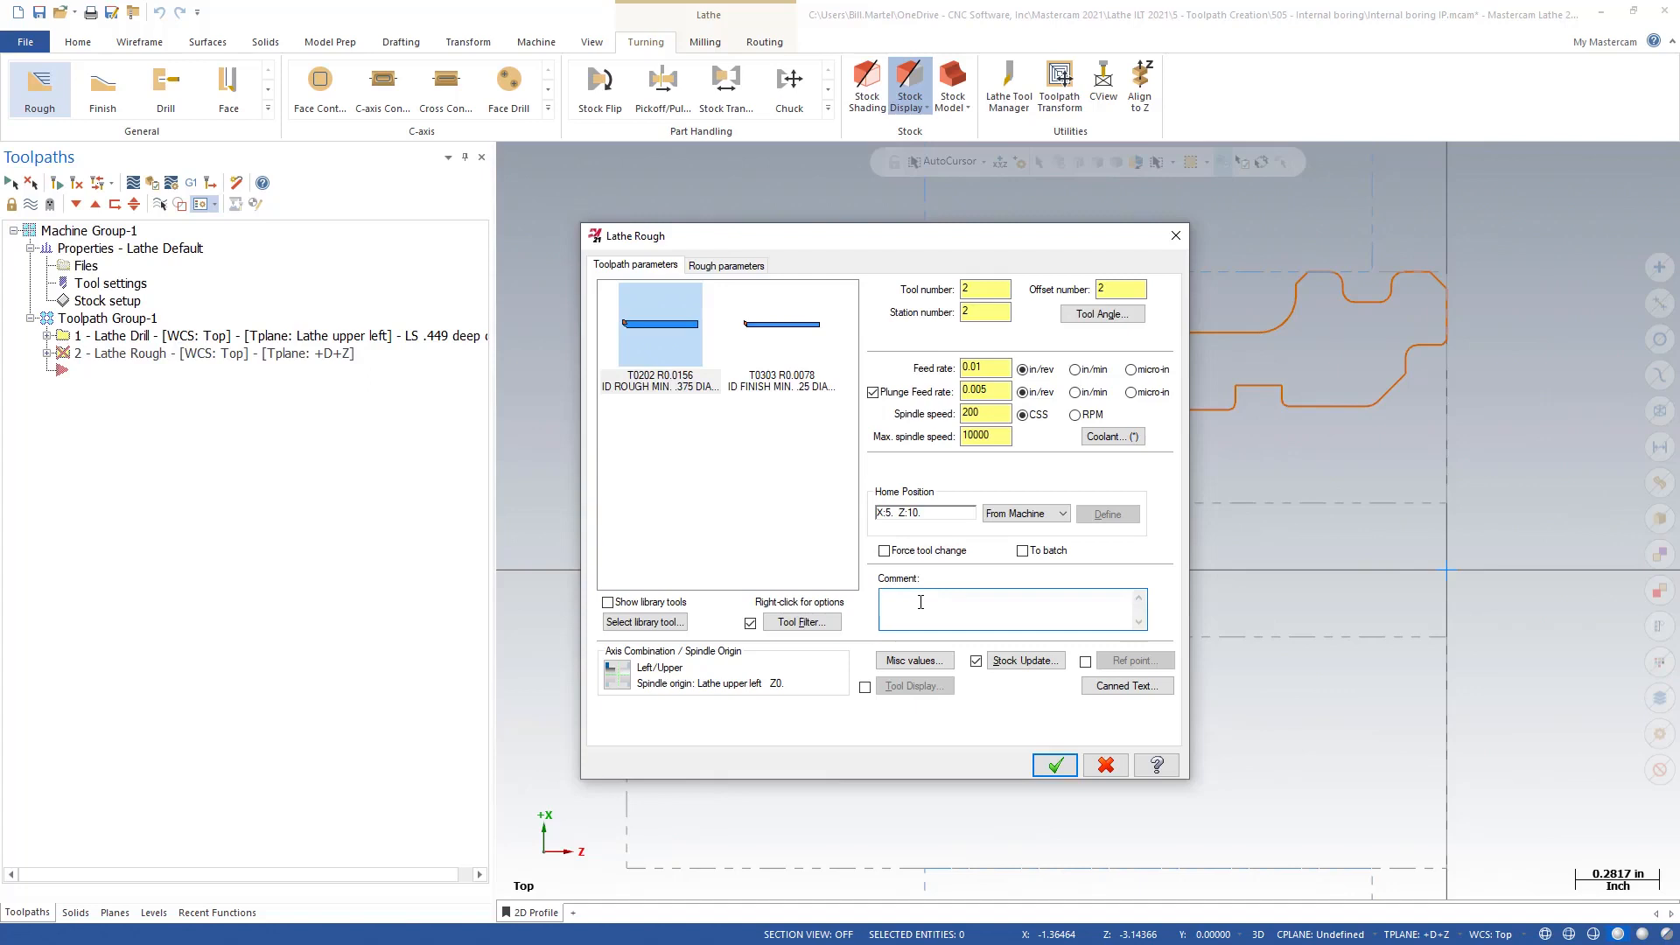
type("LS Rough bore")
left_click_drag(989, 415, 937, 421)
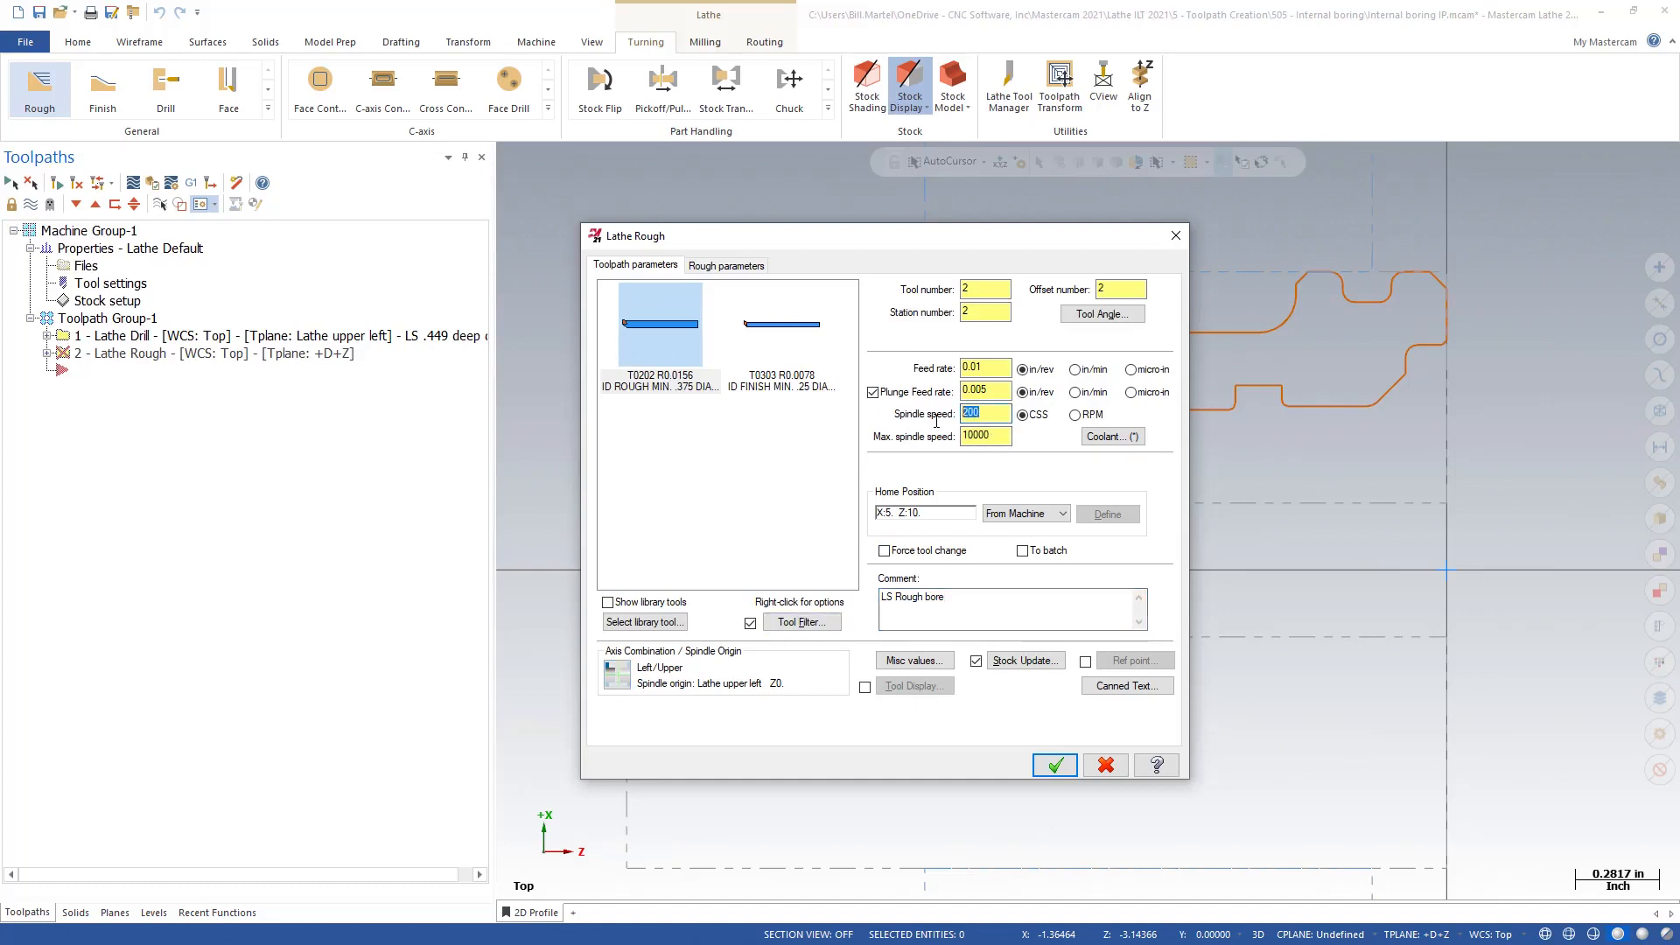
type("4")
- Examine the effect of the rough overlap option and review its overlap amount and minimum overlap angle settings
left_click(732, 267)
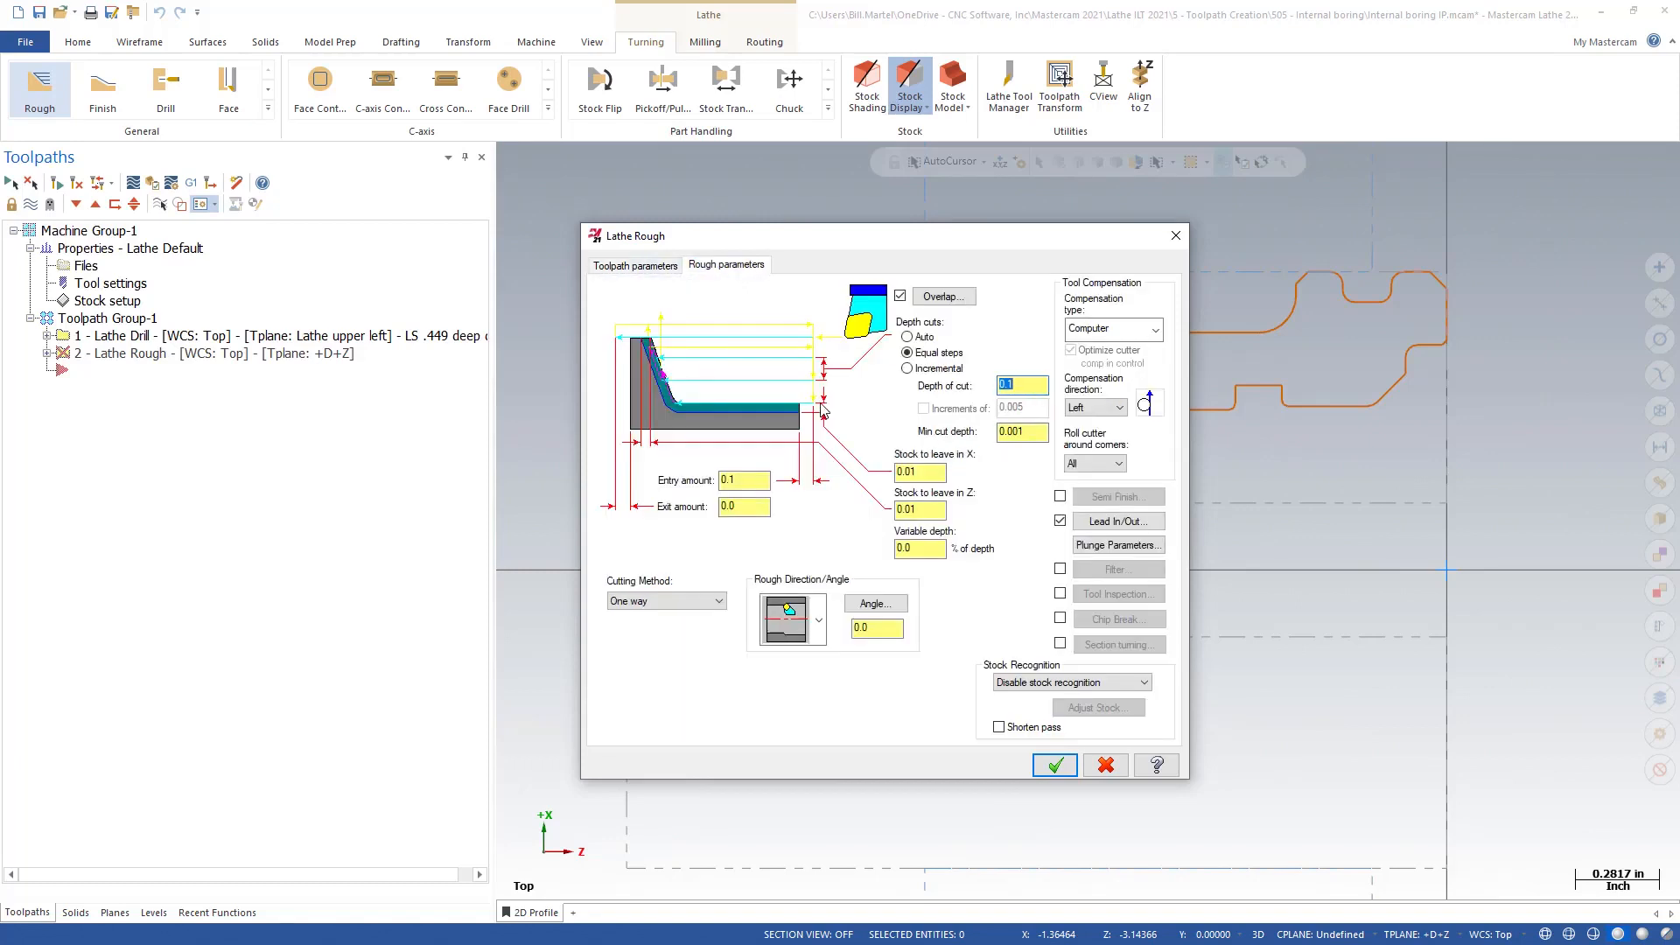
left_click(900, 297)
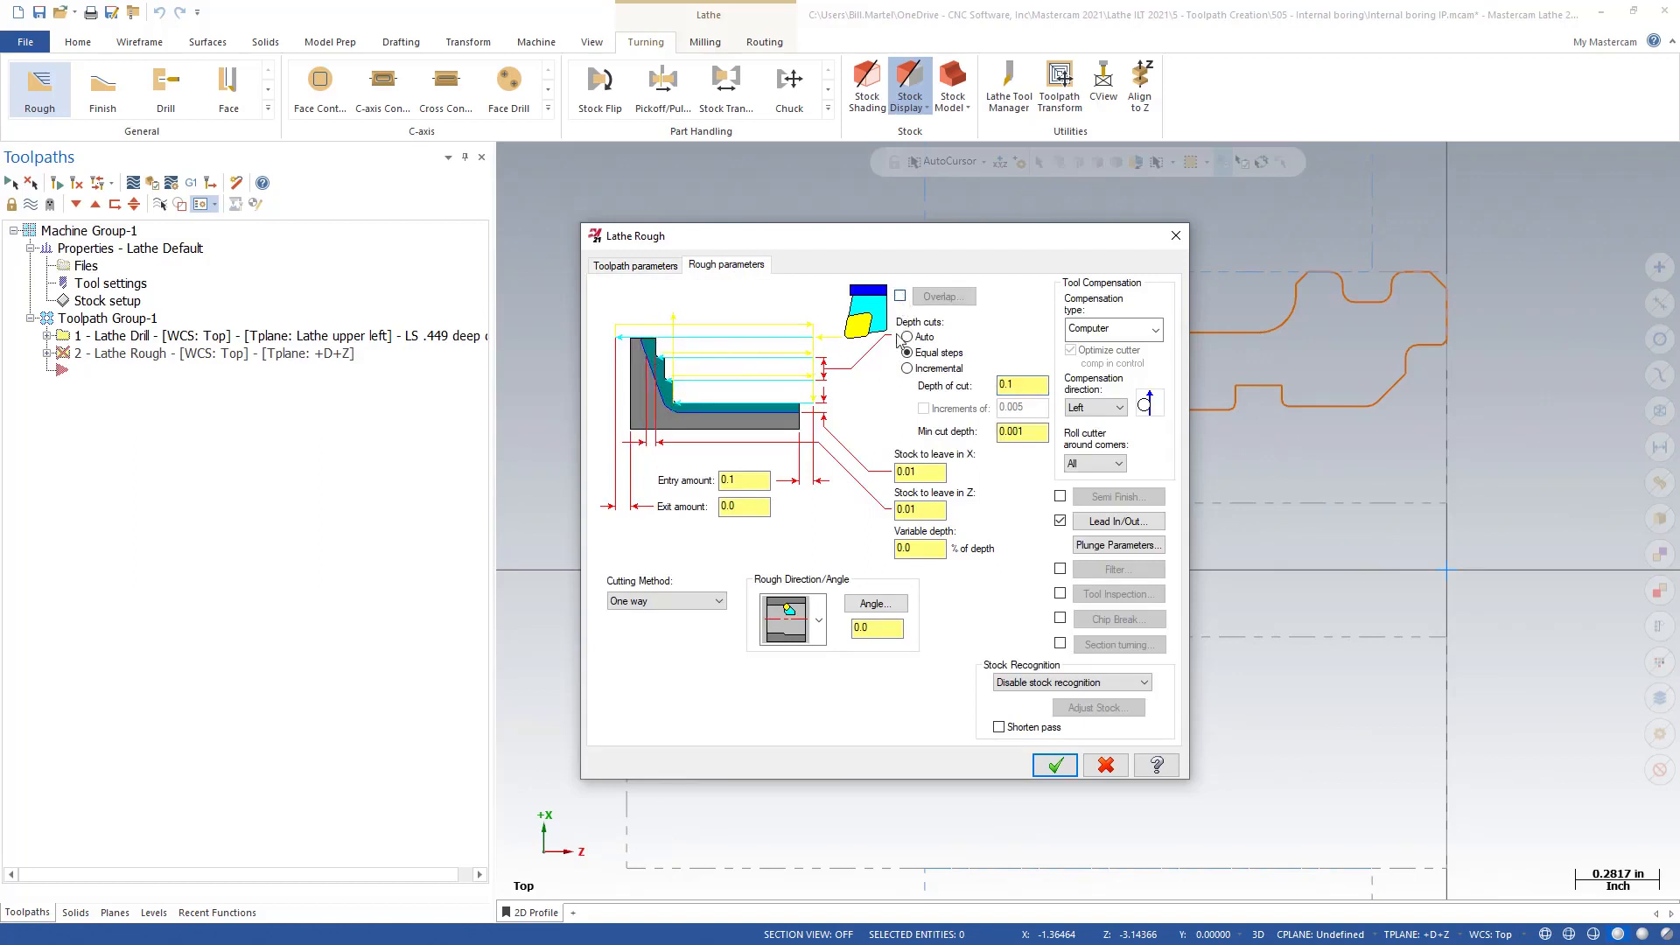
left_click(901, 297)
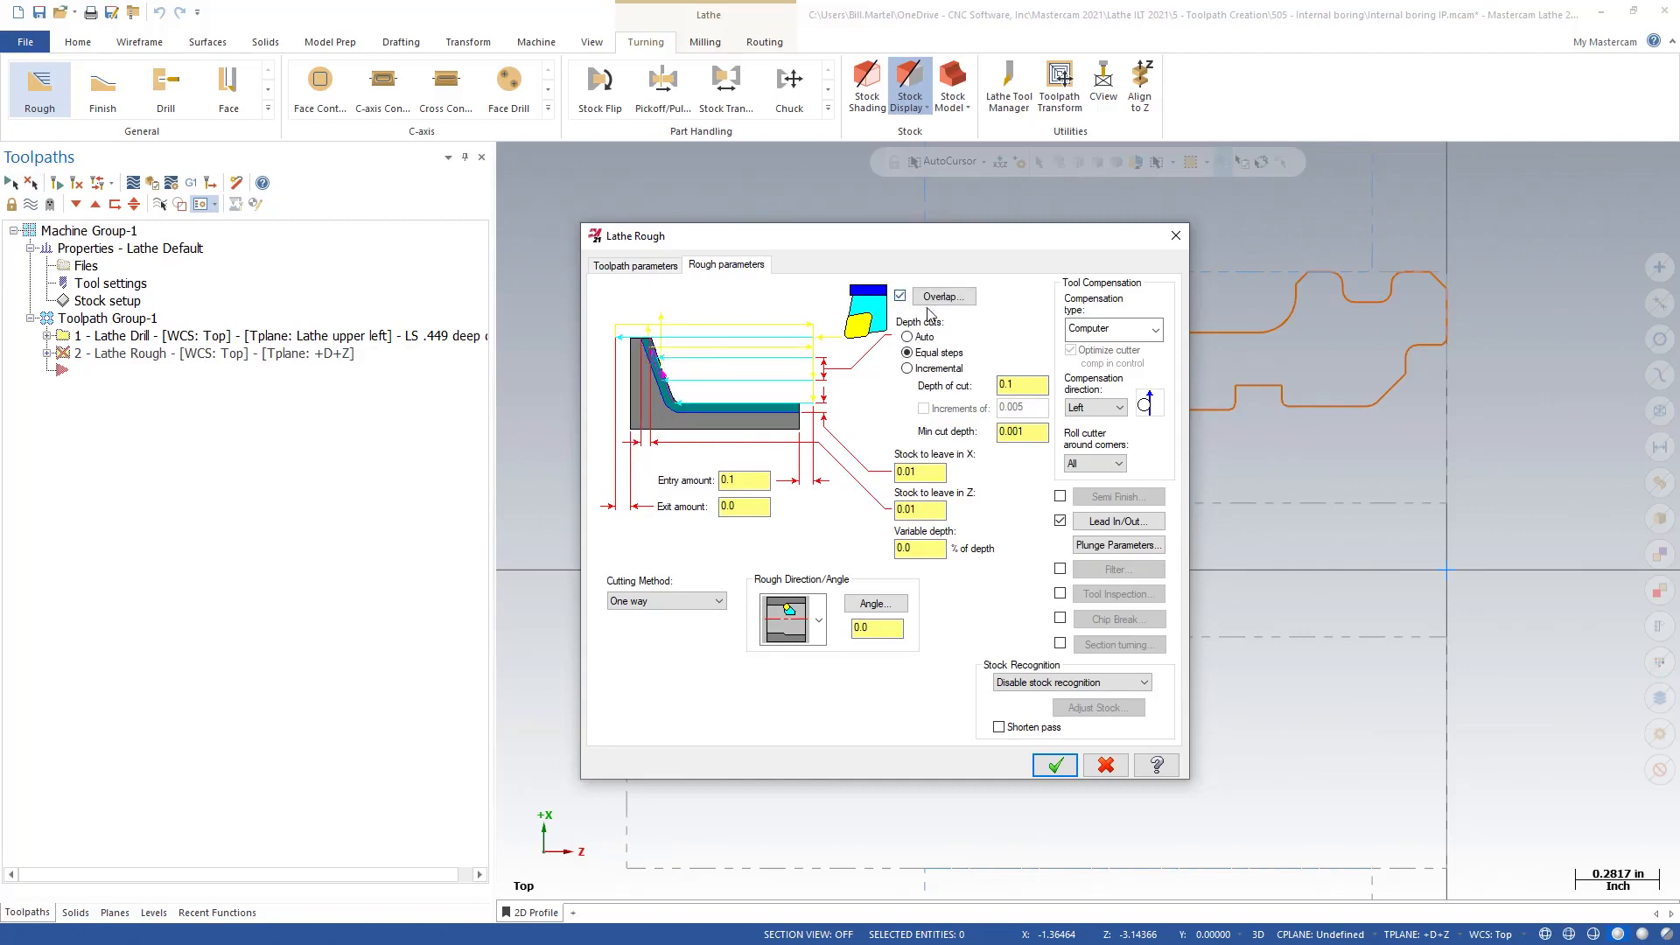
left_click(943, 298)
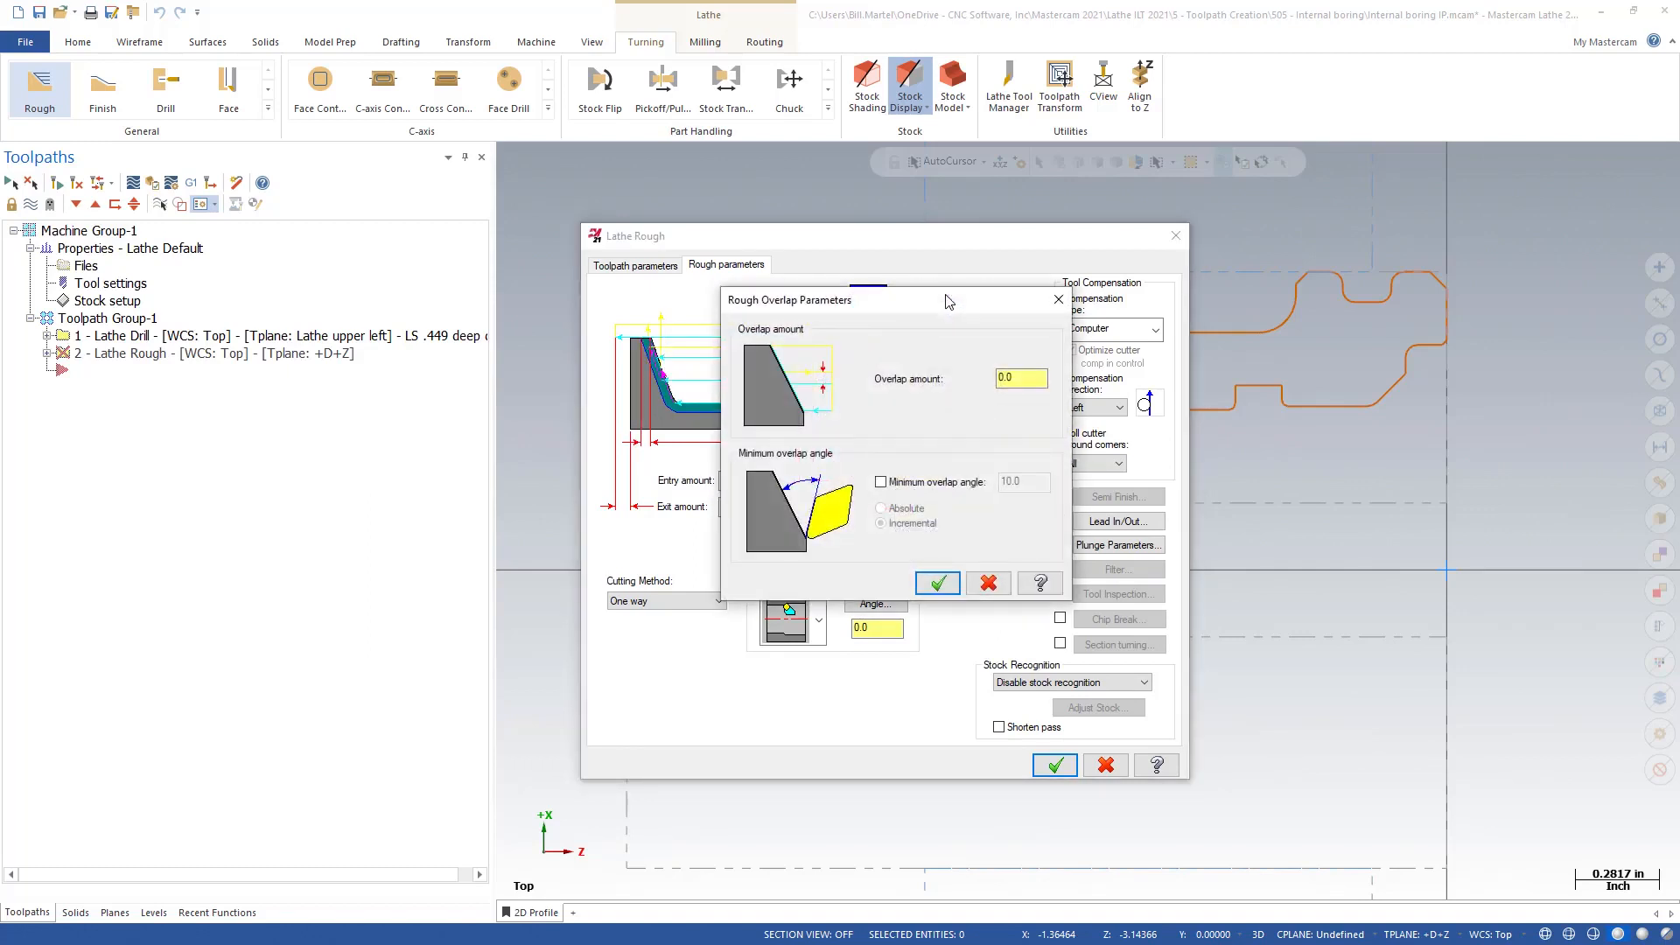
left_click(938, 584)
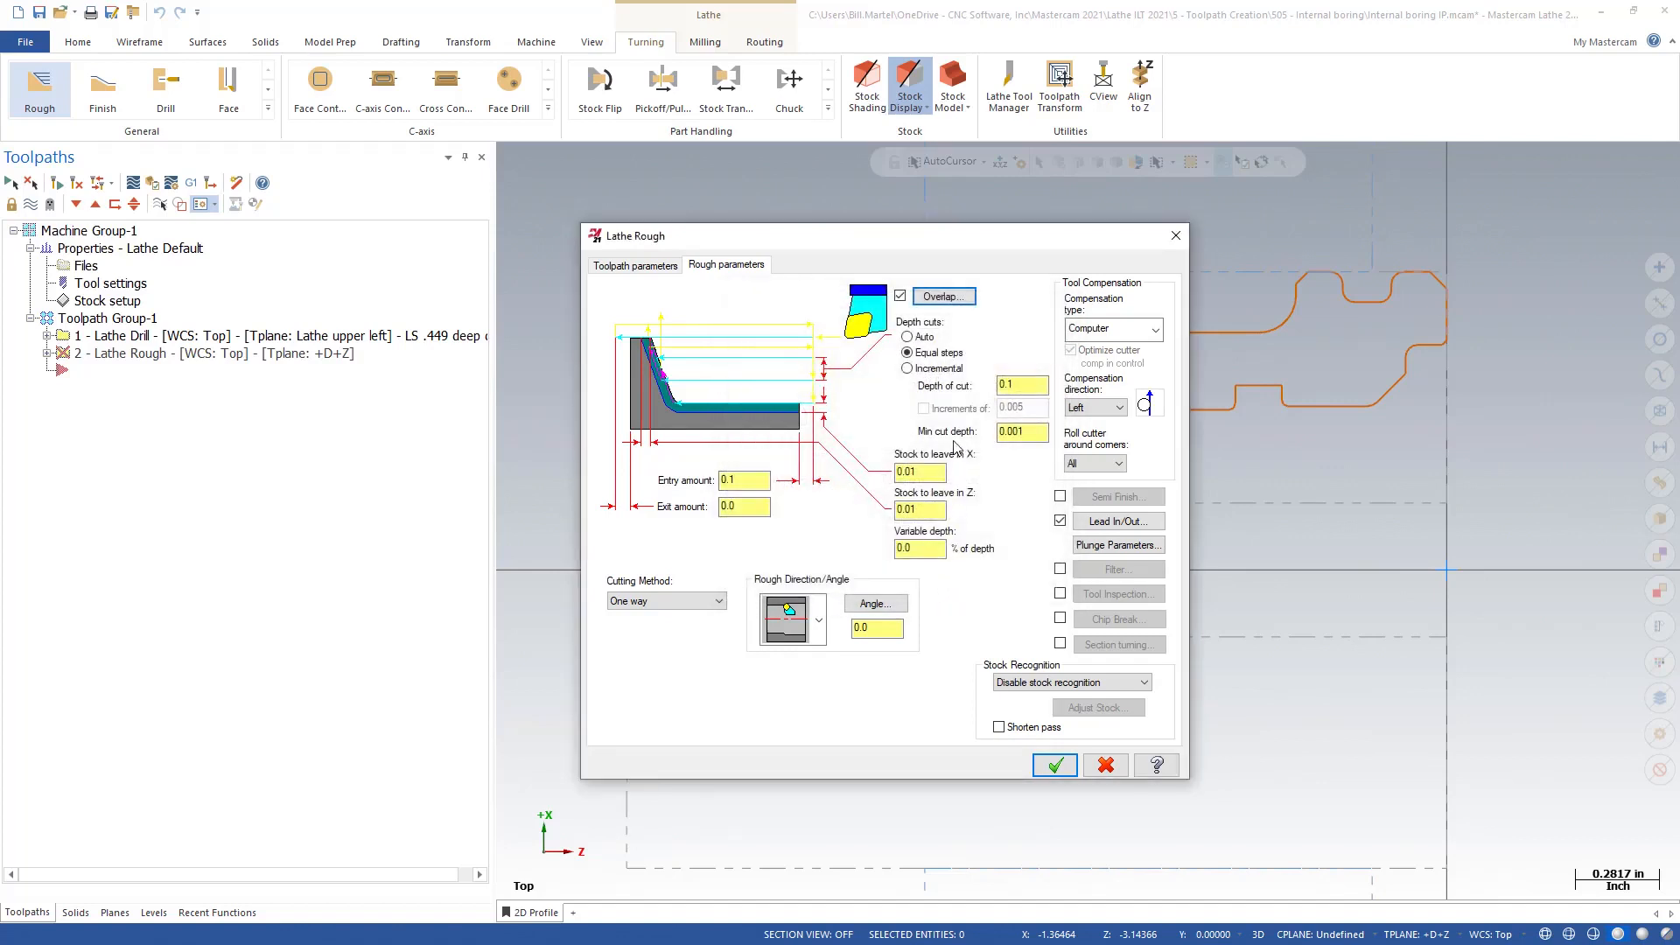
- Set the roughing compensation type to Control and the depth of cut to 0.06
left_click(1155, 330)
left_click(1138, 368)
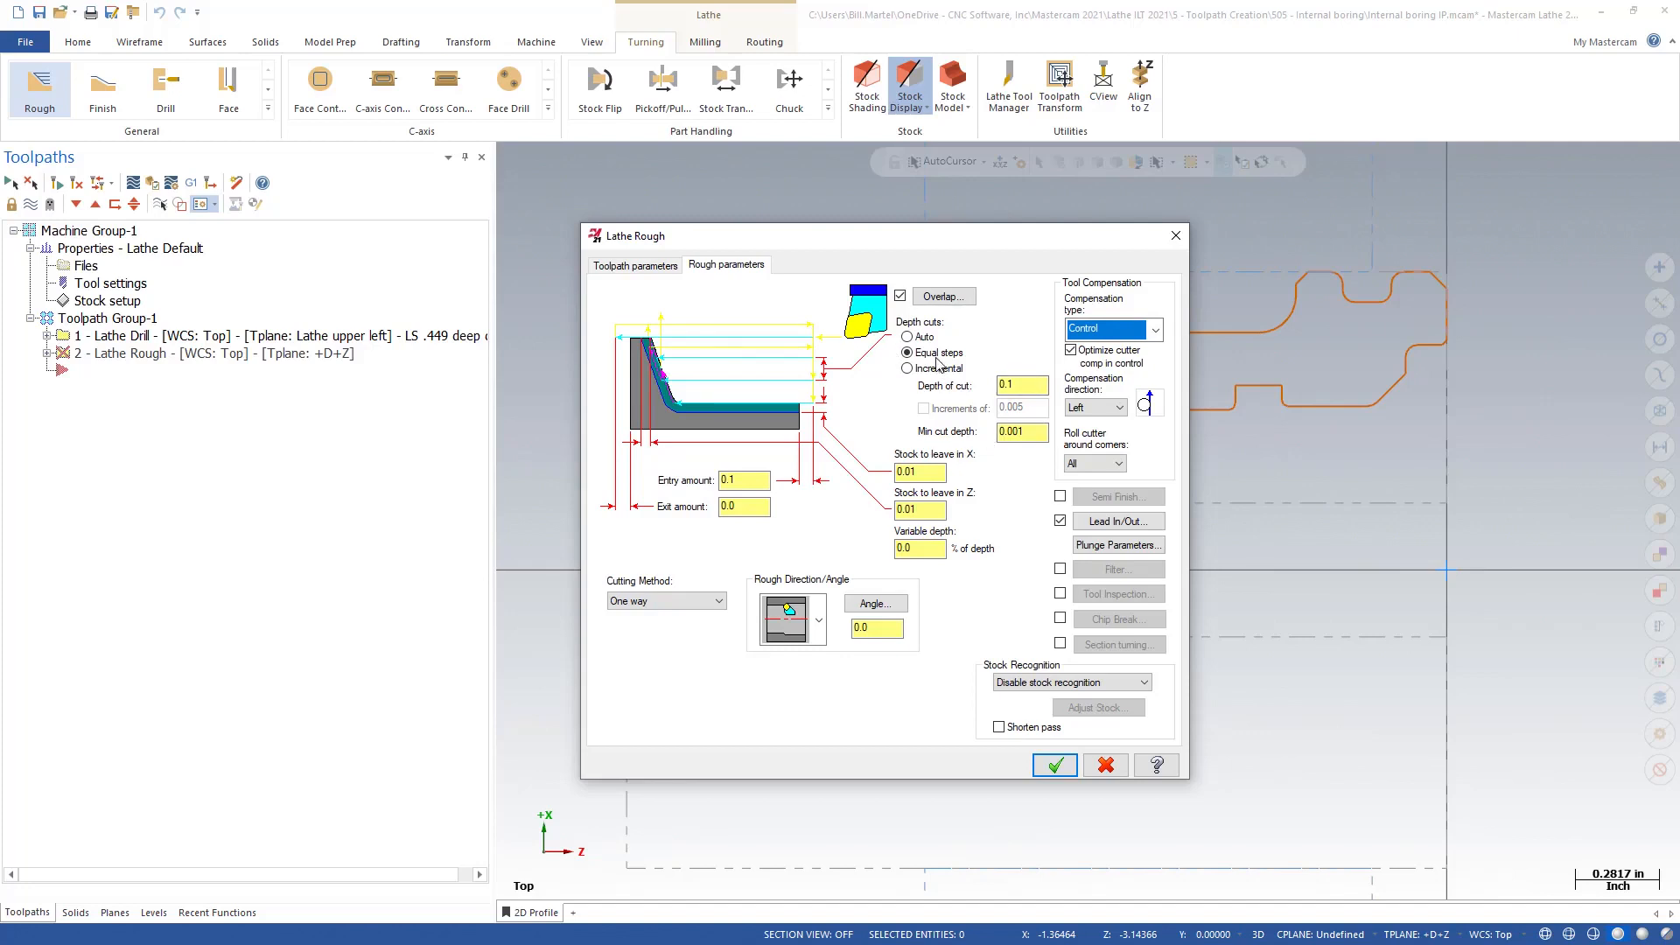
left_click(1006, 385)
type(".")
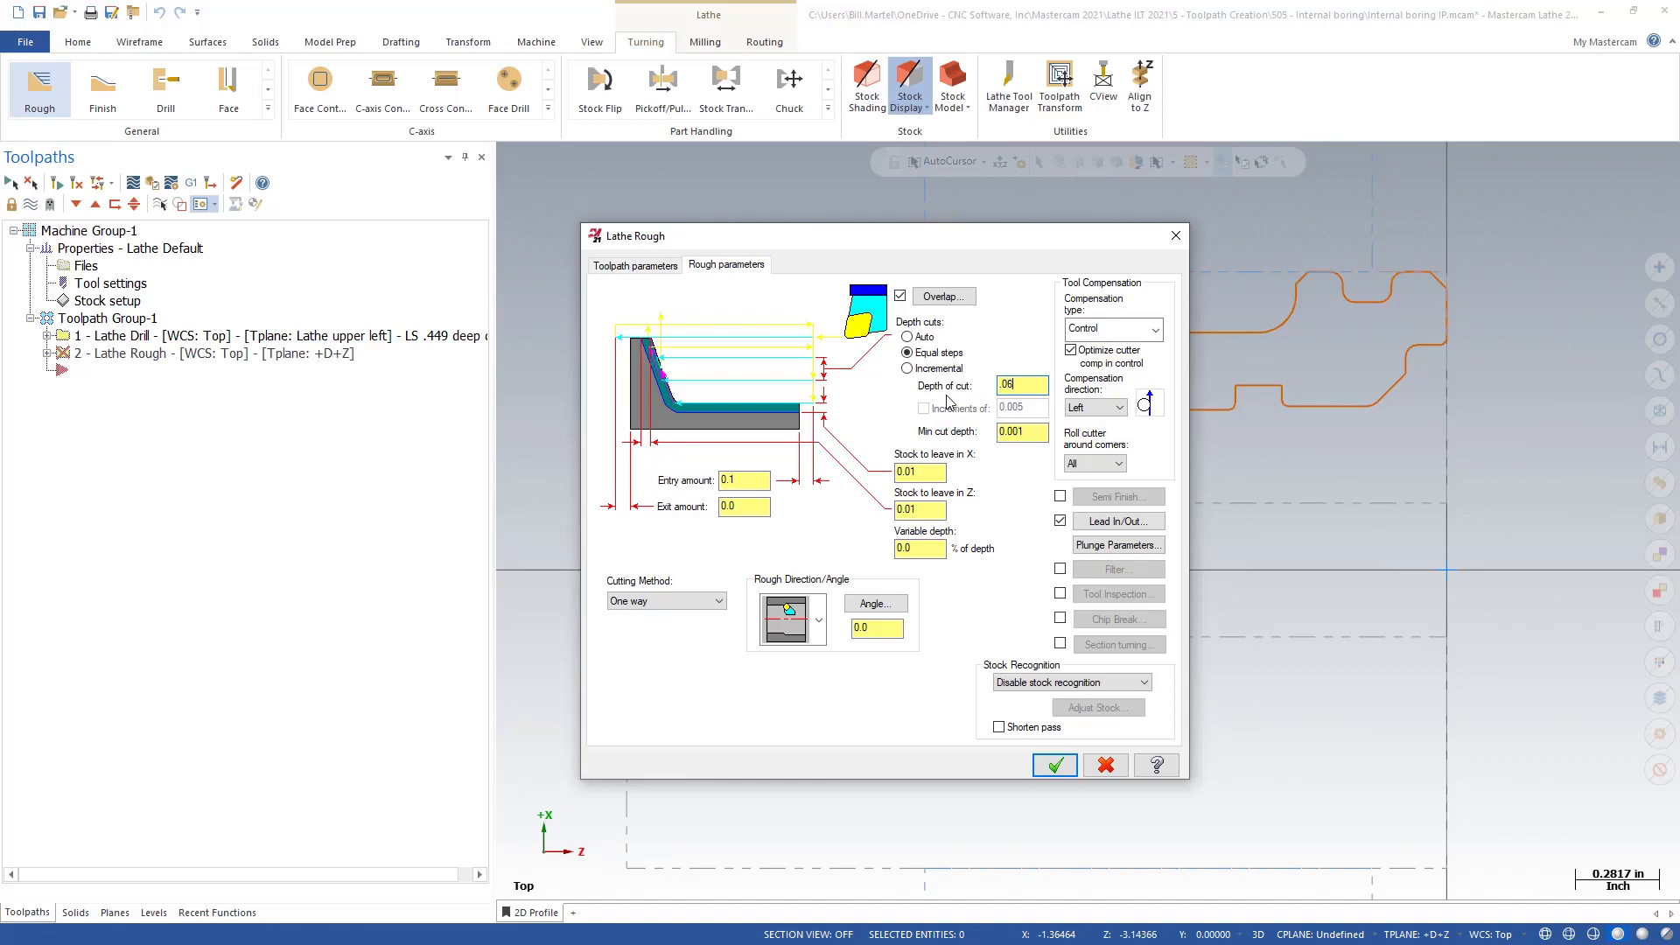
type("06")
key("Return")
left_click(761, 506)
- Set stock recognition to "Use stock for outer boundary" and preview the stock adjustment
left_click(1138, 682)
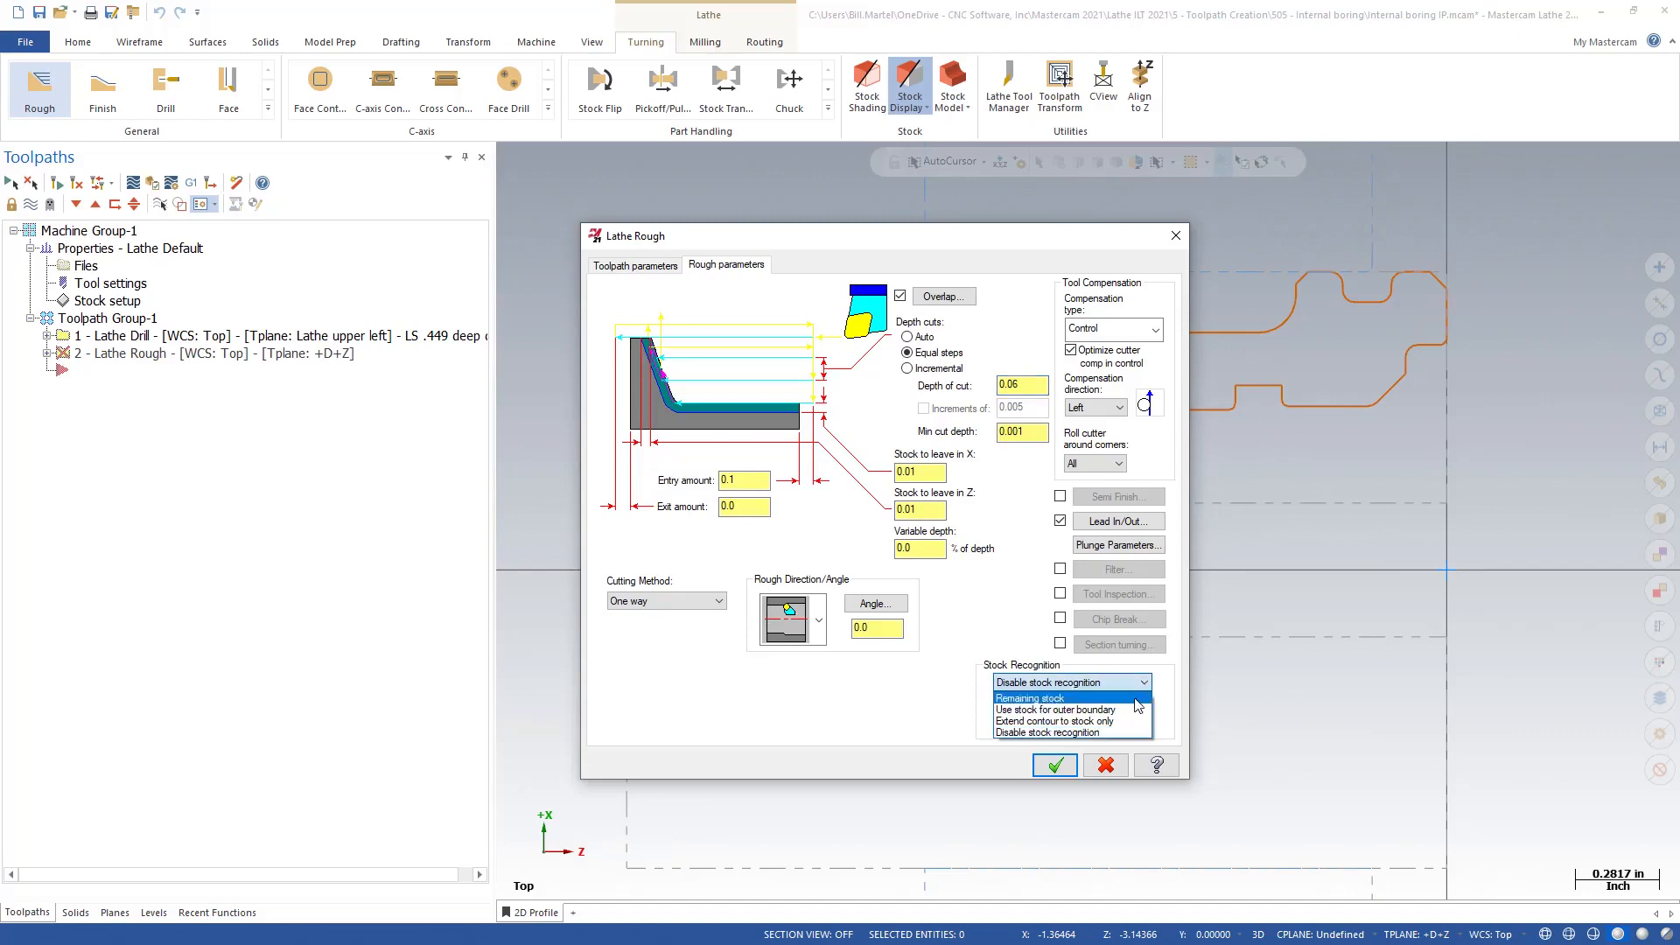
left_click(1135, 709)
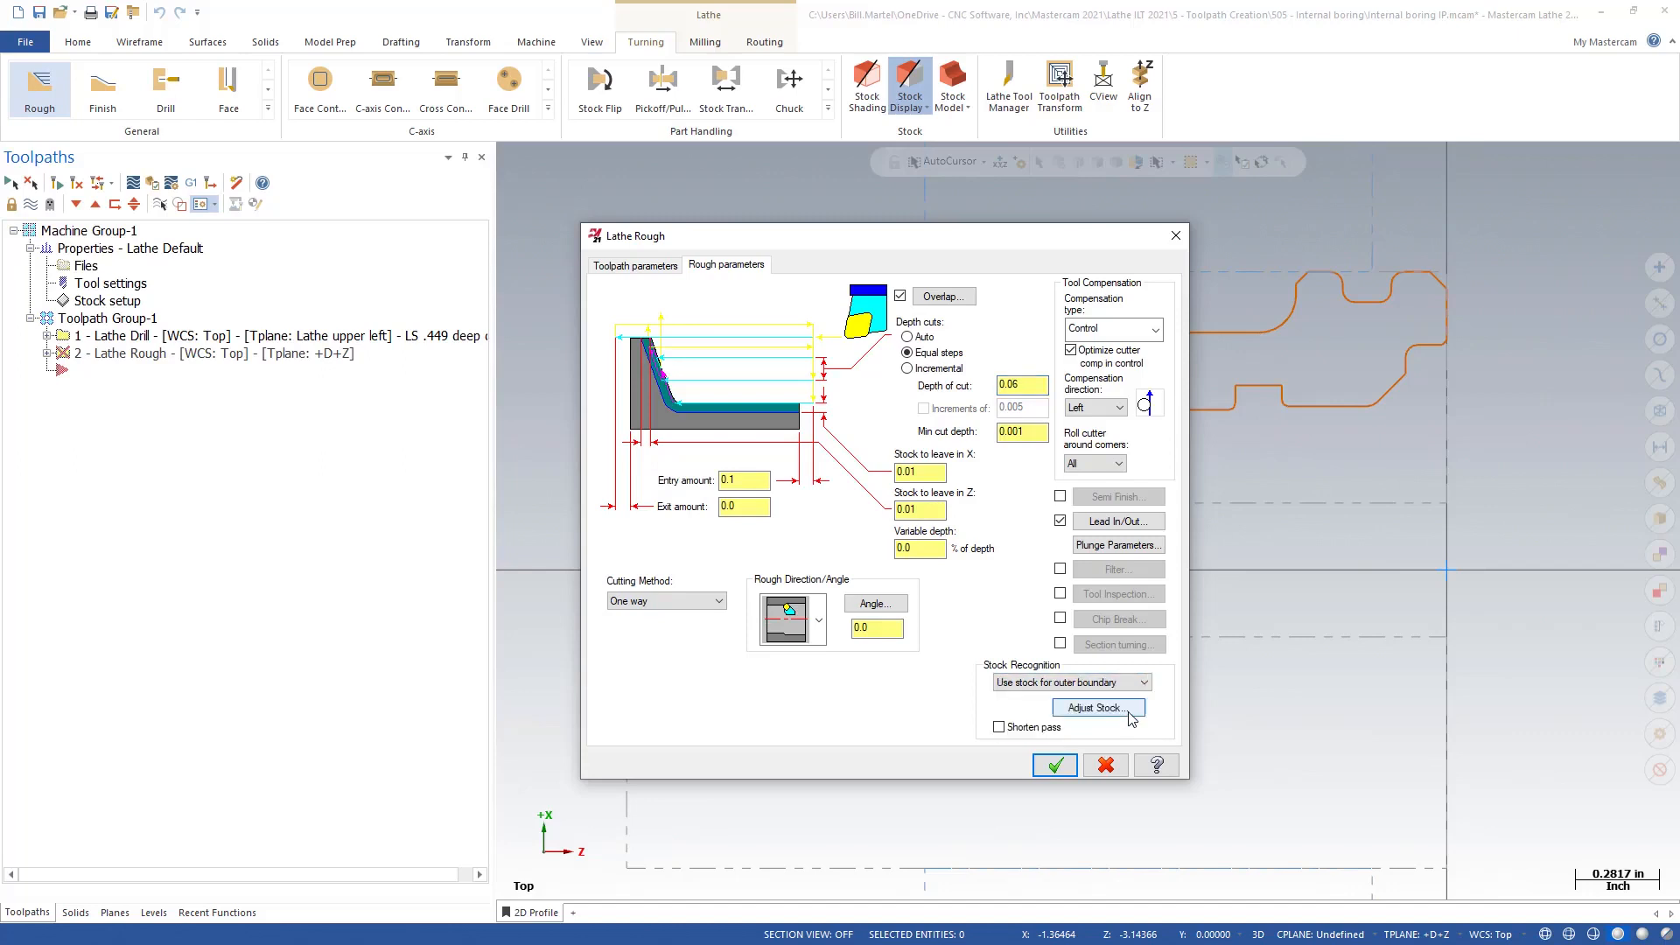
left_click(1114, 714)
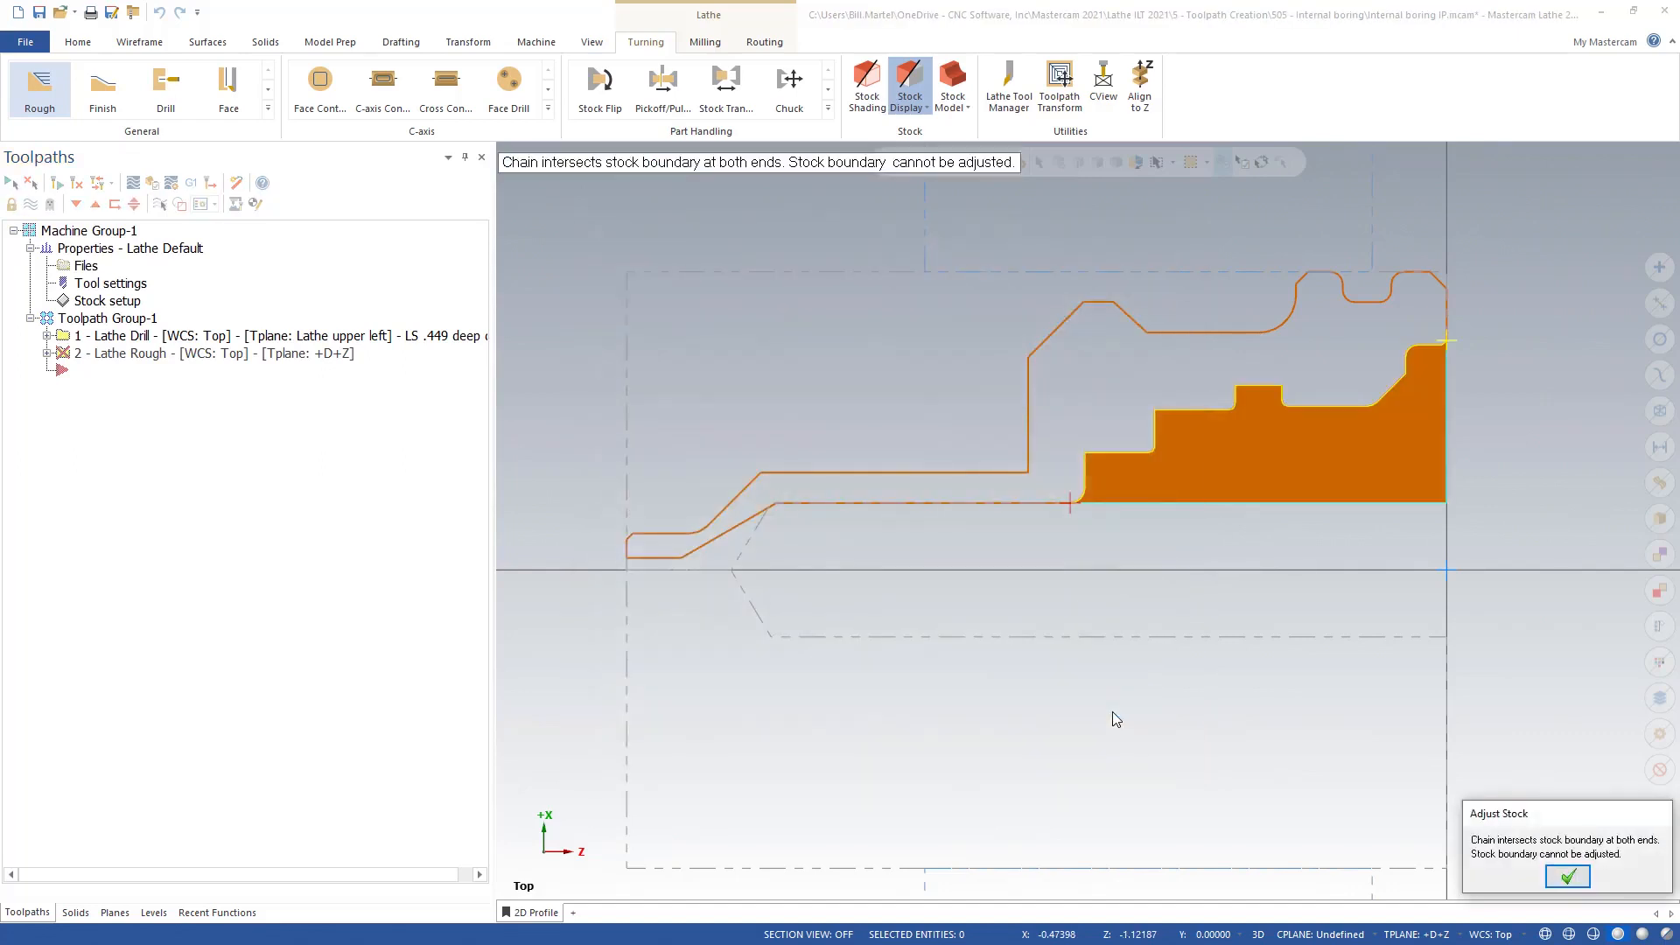
left_click(1568, 876)
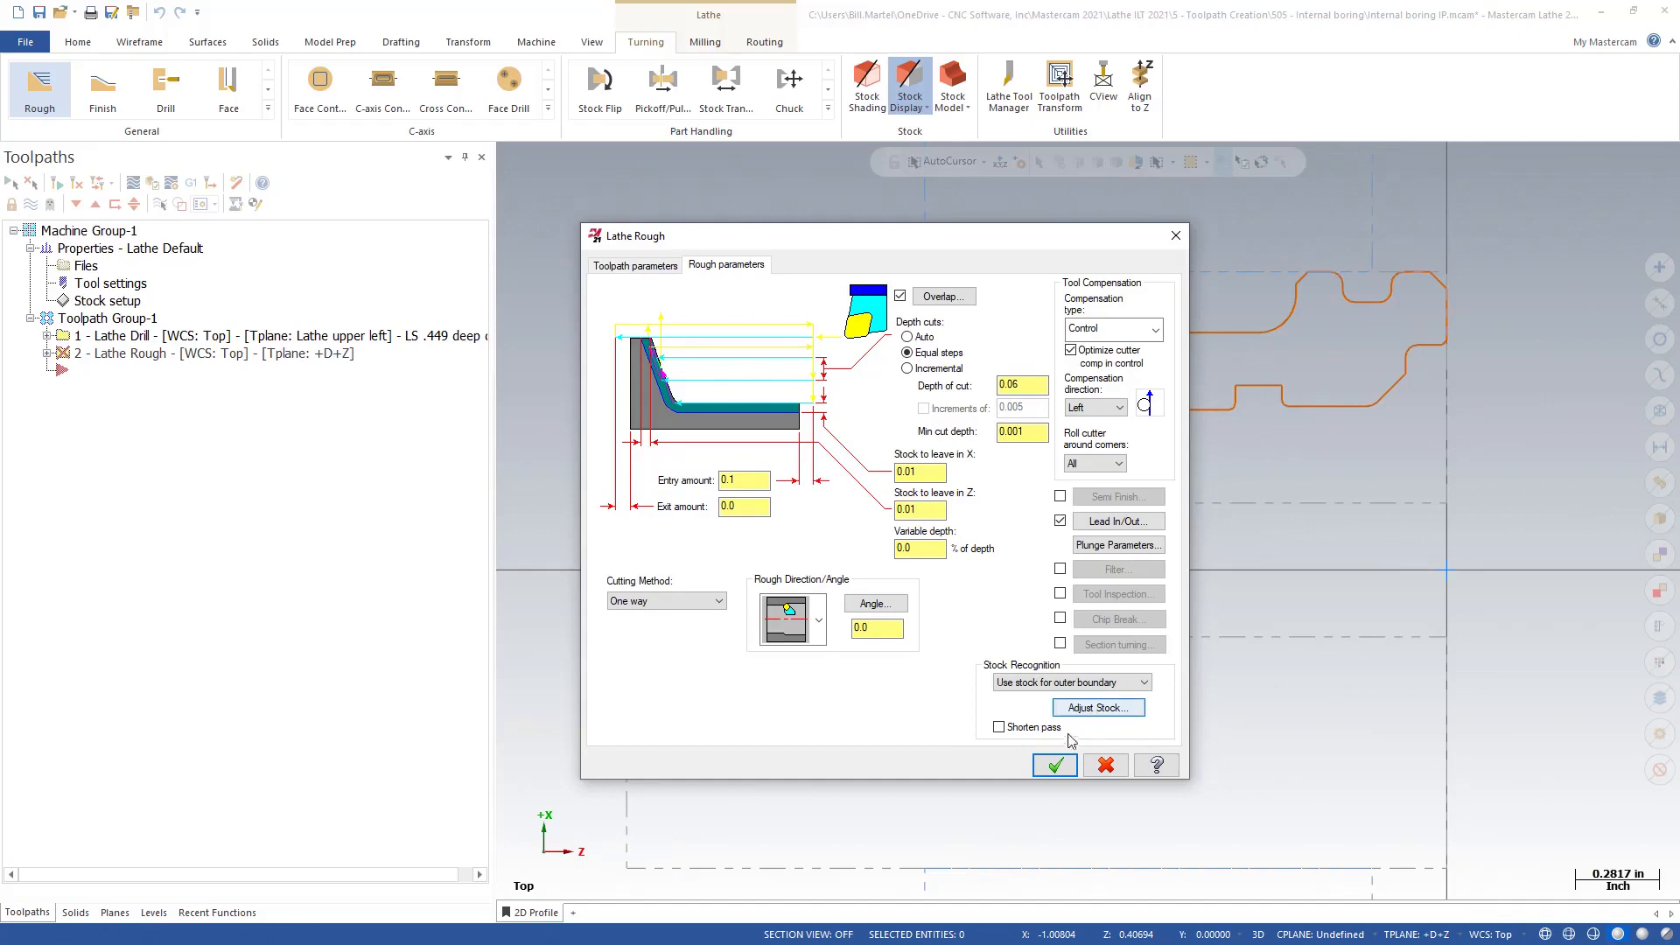
- Accept the roughing parameters and generate the toolpath, continuing past the tool collision warning
left_click(1056, 766)
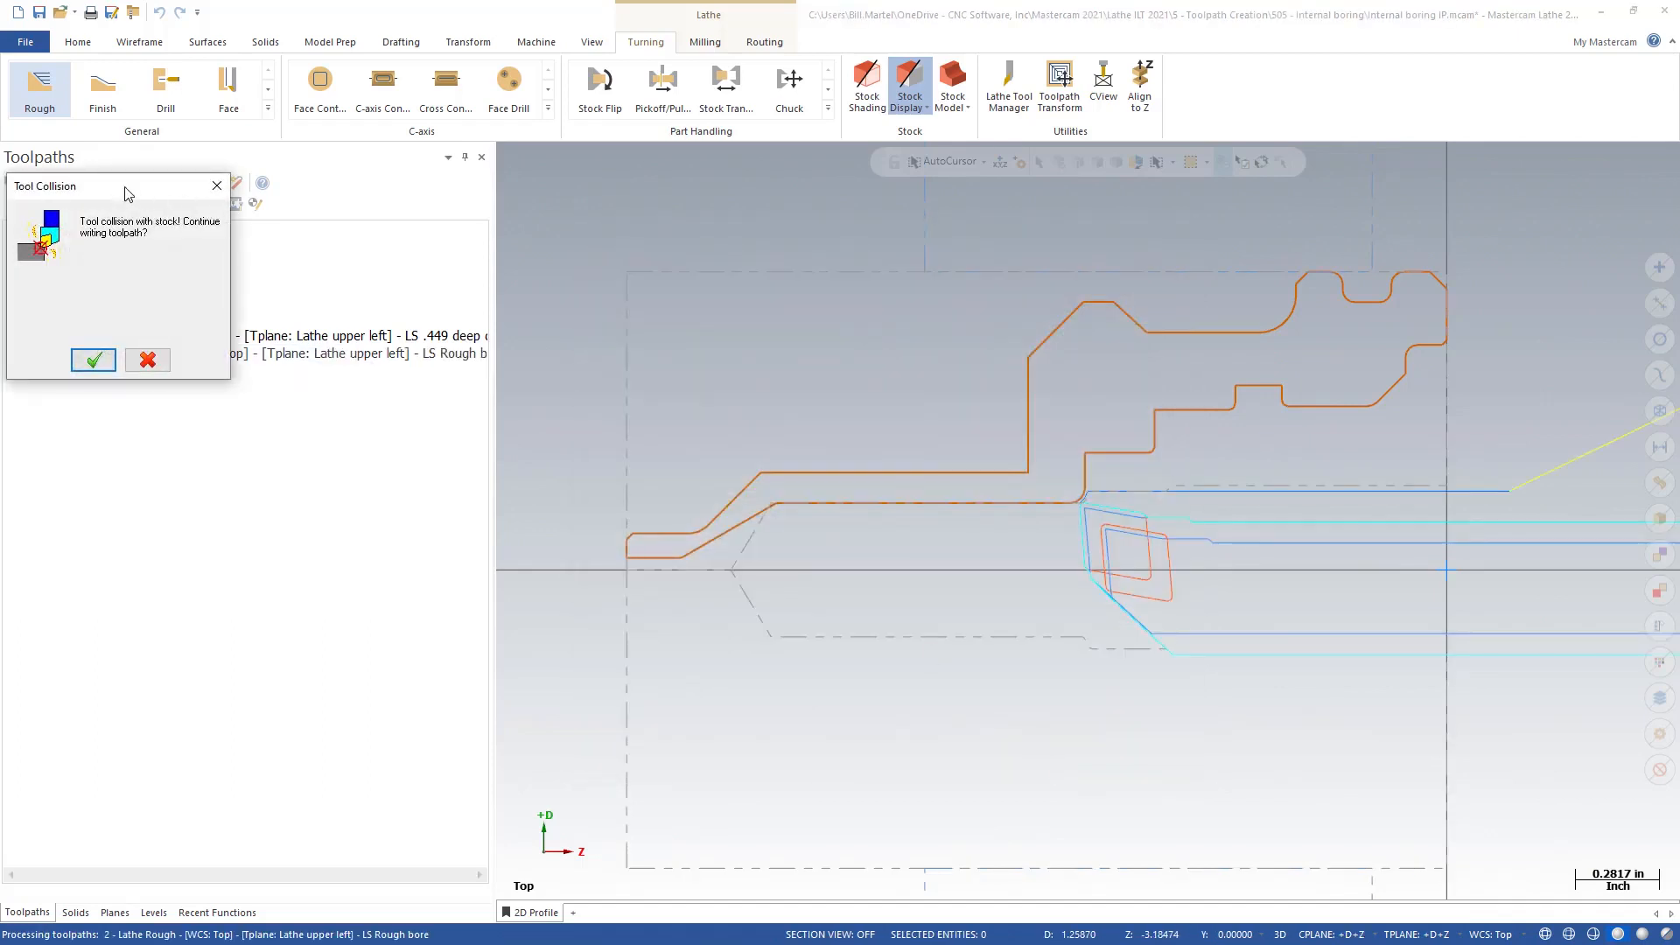
left_click_drag(125, 194, 756, 336)
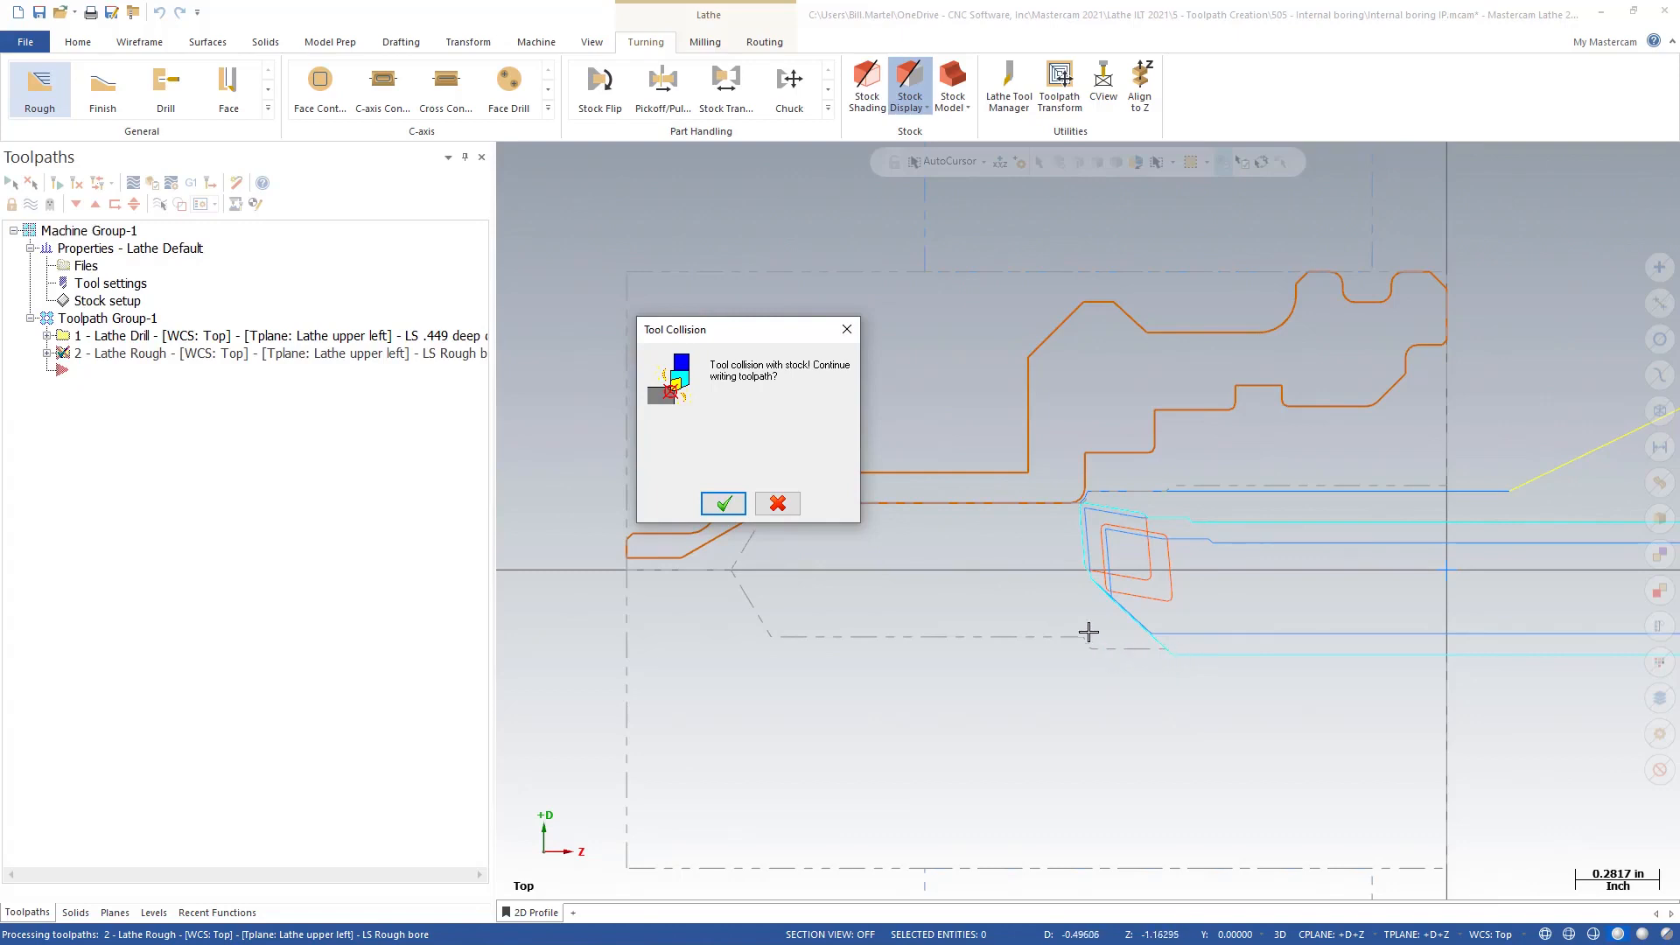
left_click(725, 504)
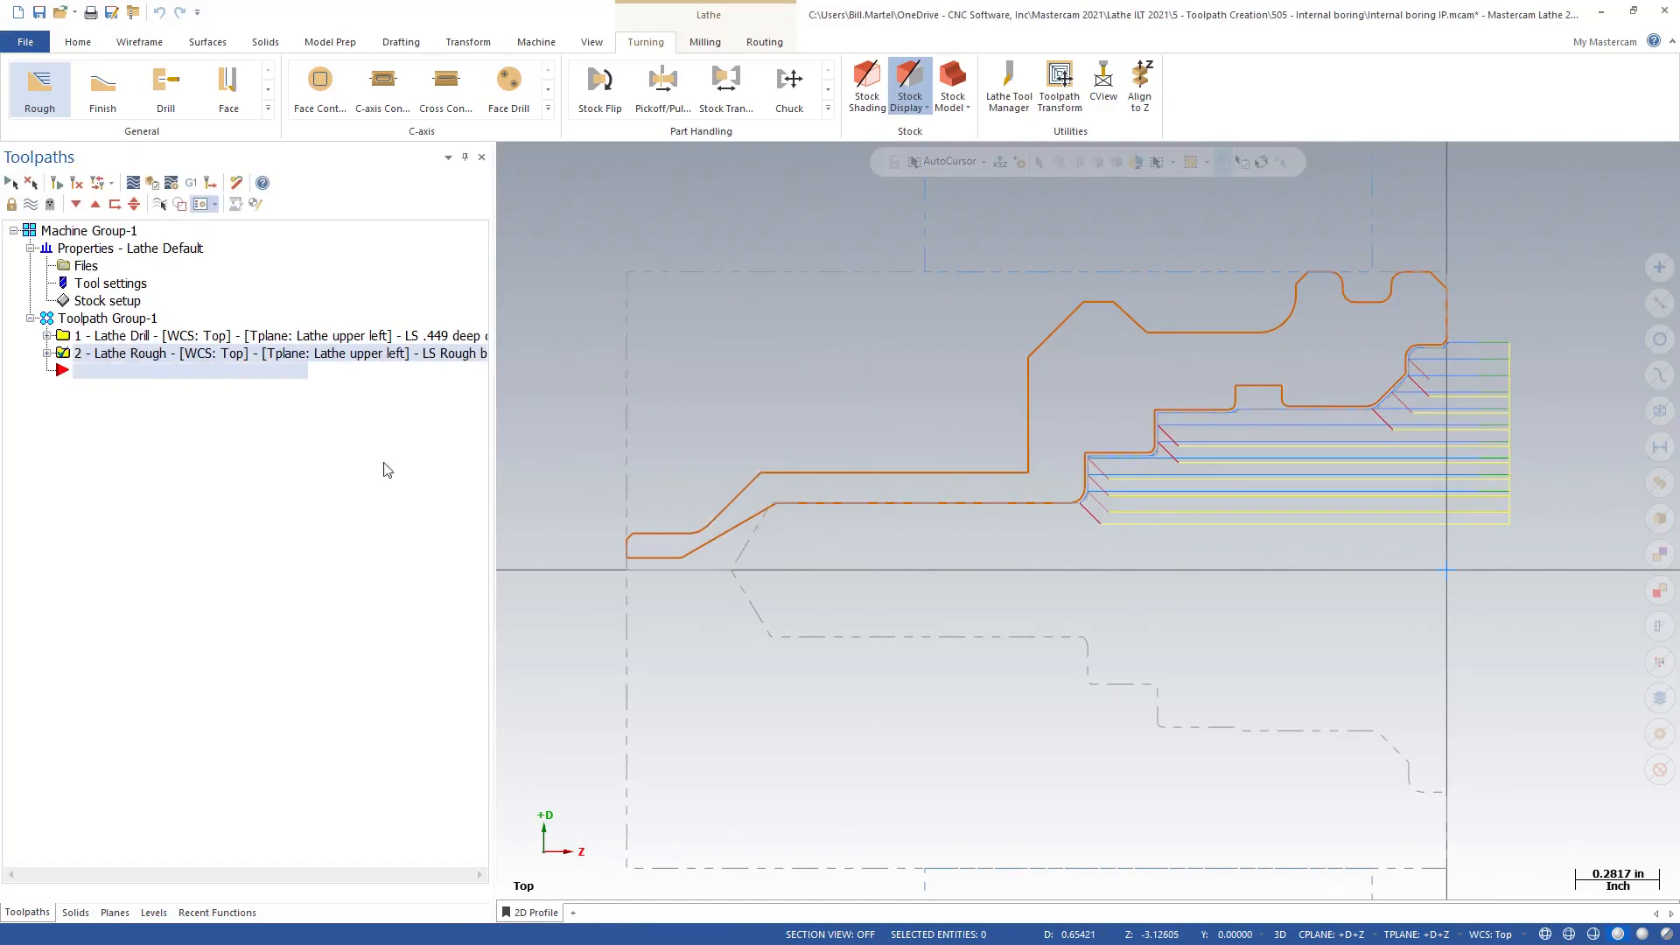
- Verify all operations of Machine Group-1 in Mastercam Simulator and check that the XY clipping plane uses Clip Top
left_click(48, 355)
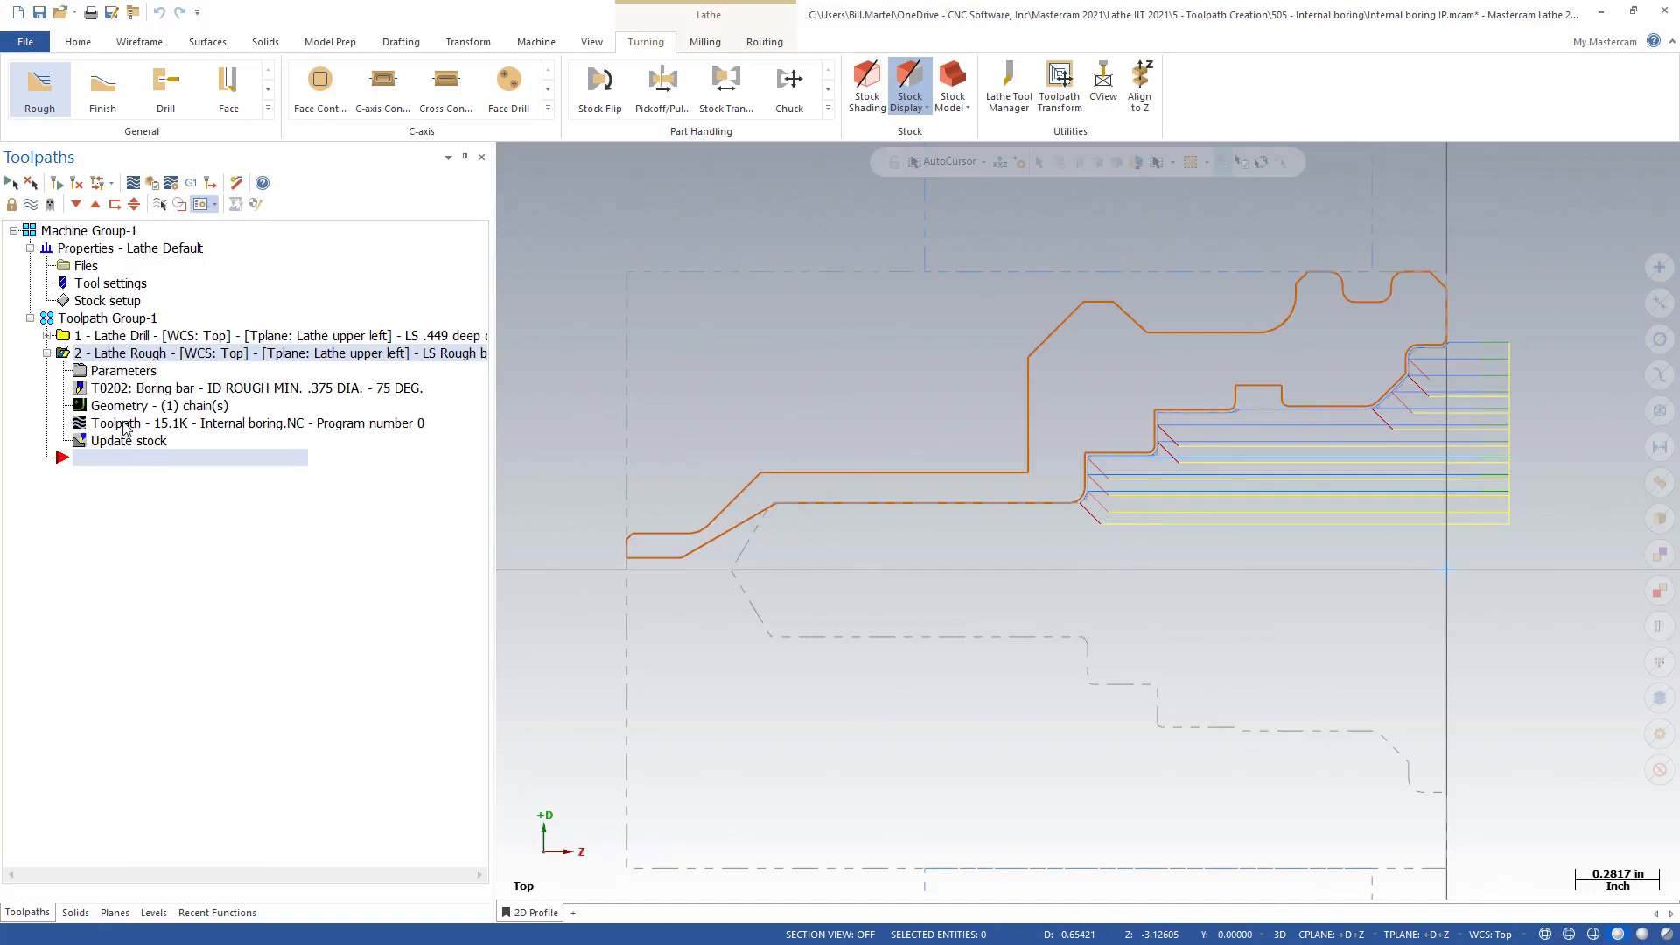
key("alt+F1")
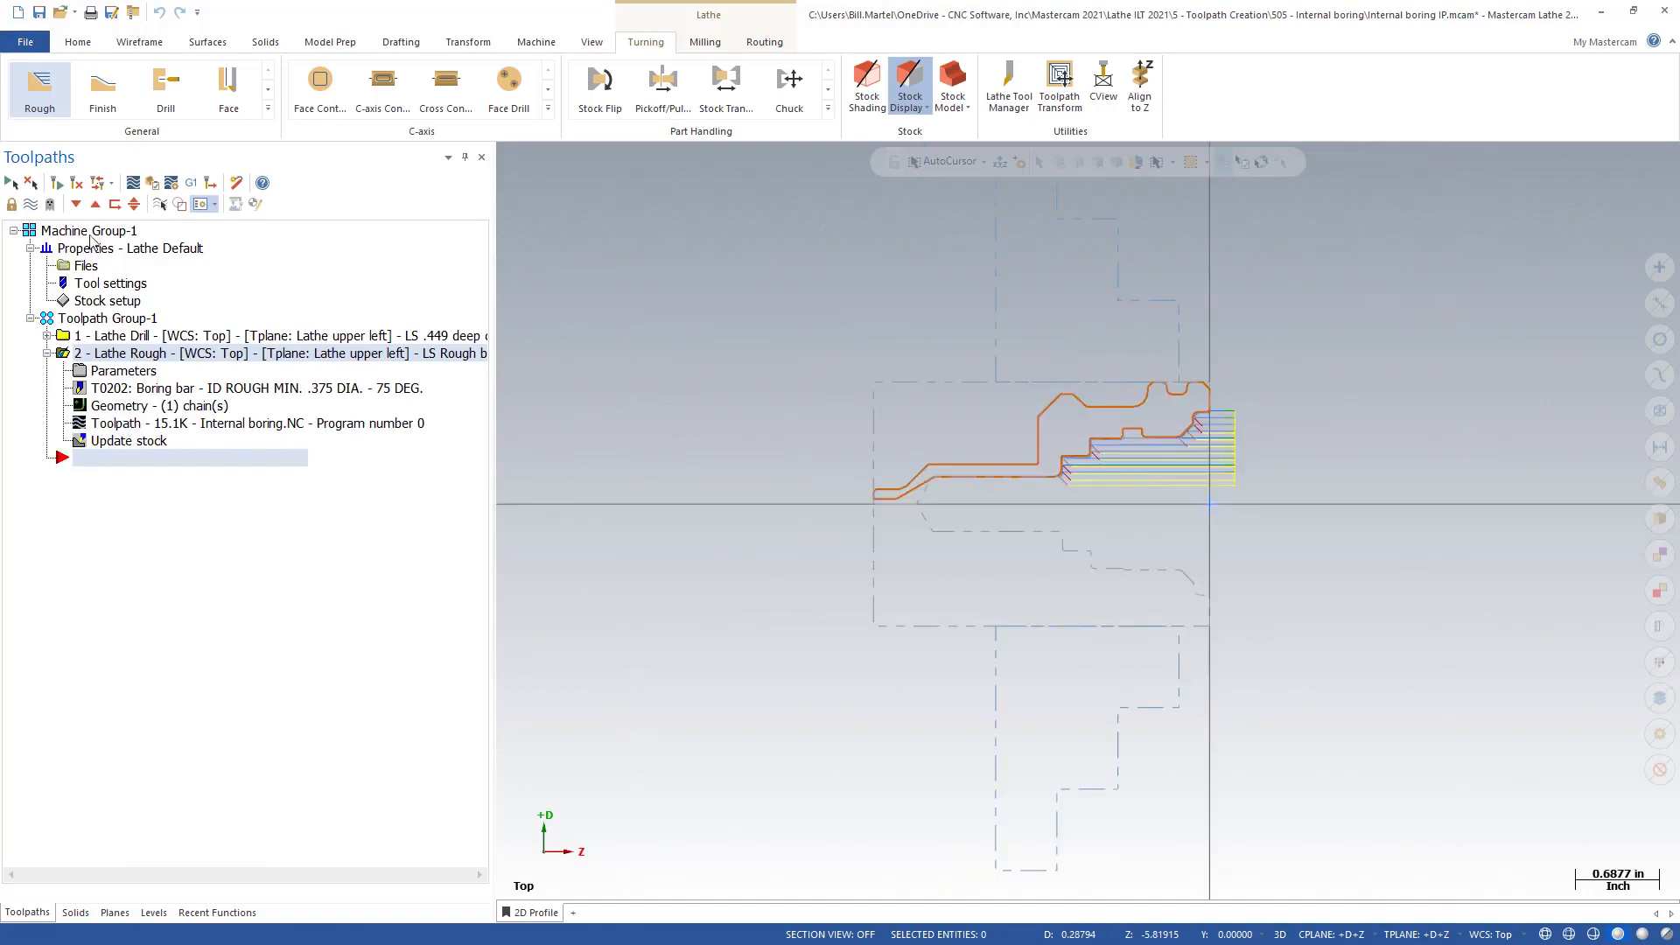
left_click(91, 233)
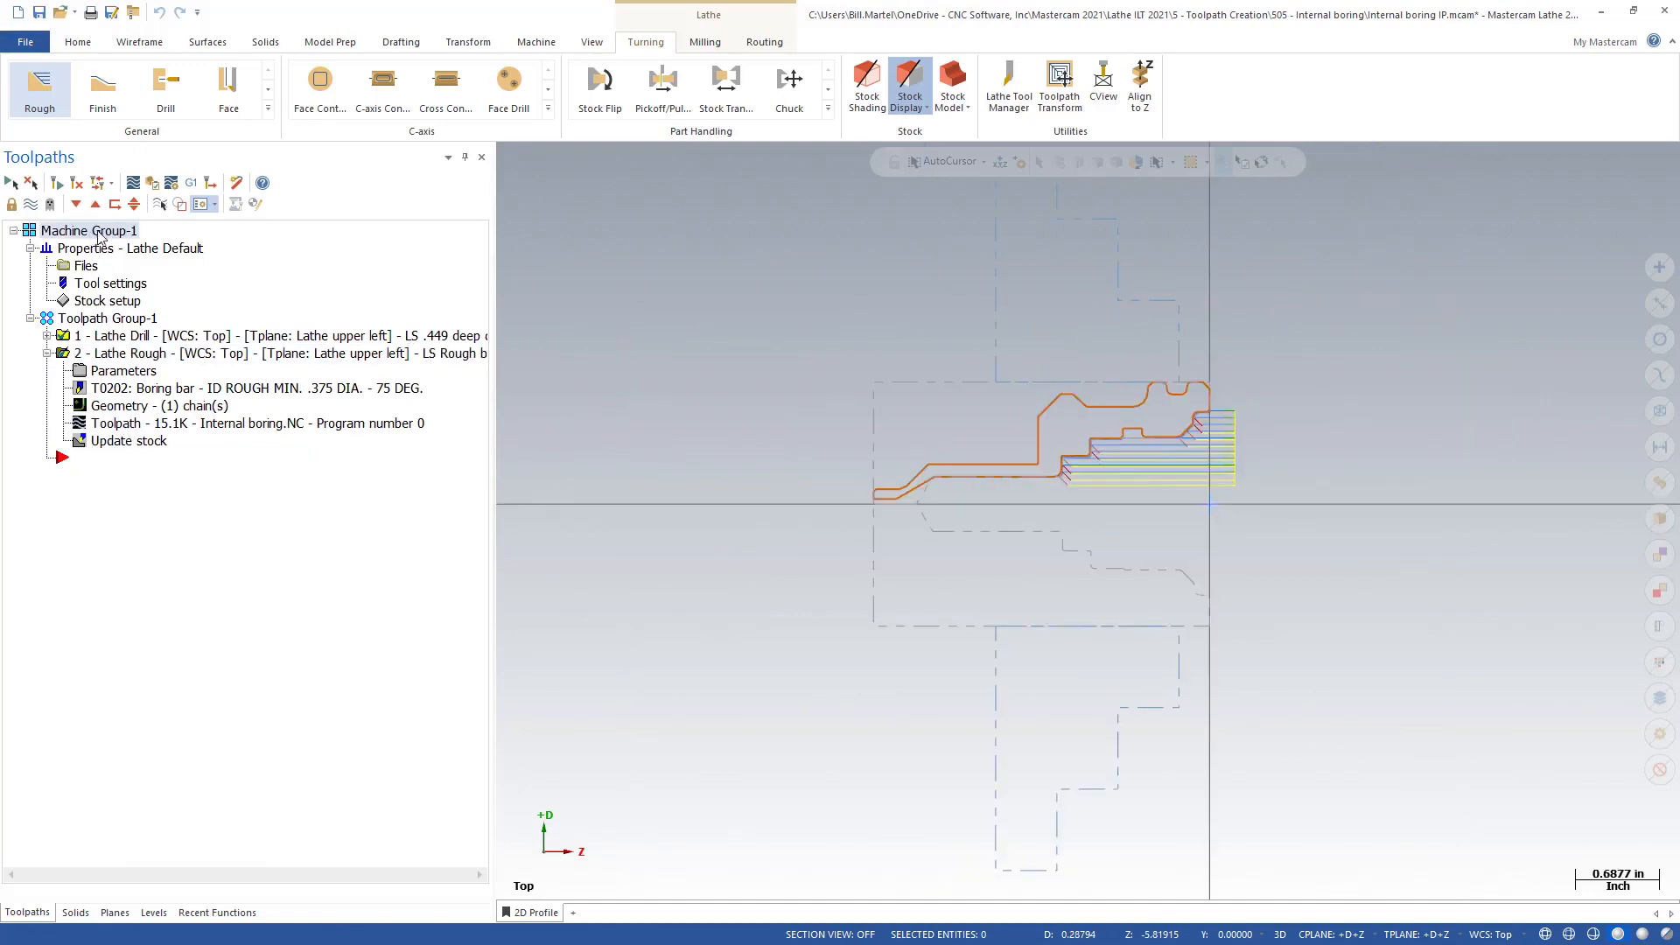
left_click(154, 186)
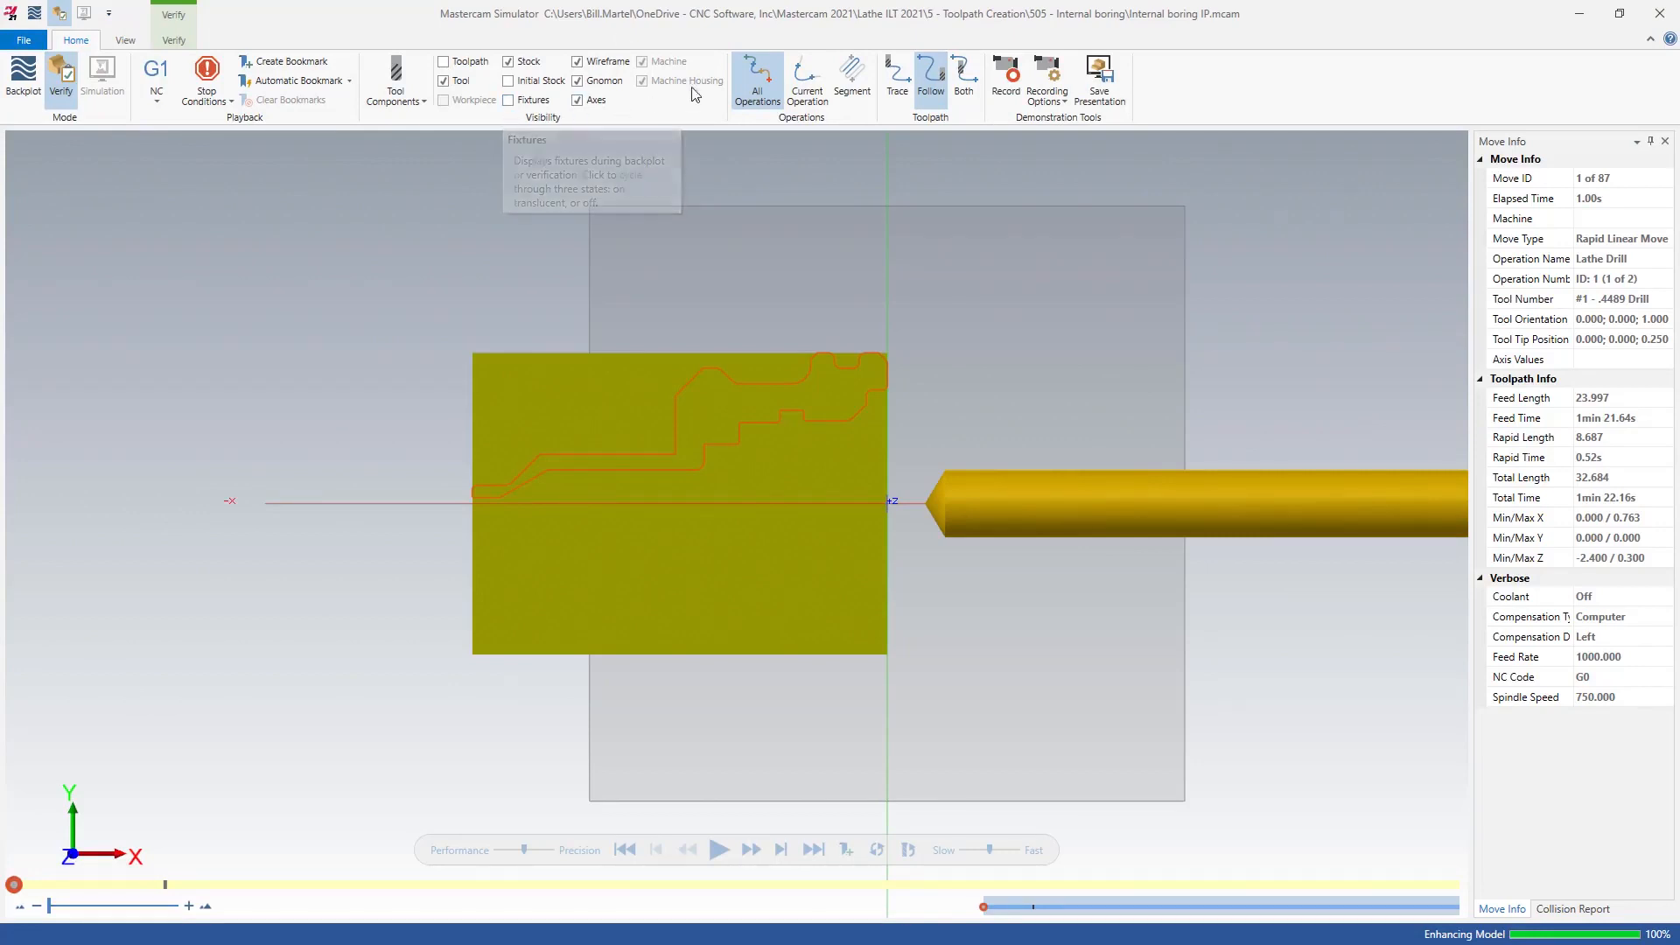
left_click(173, 40)
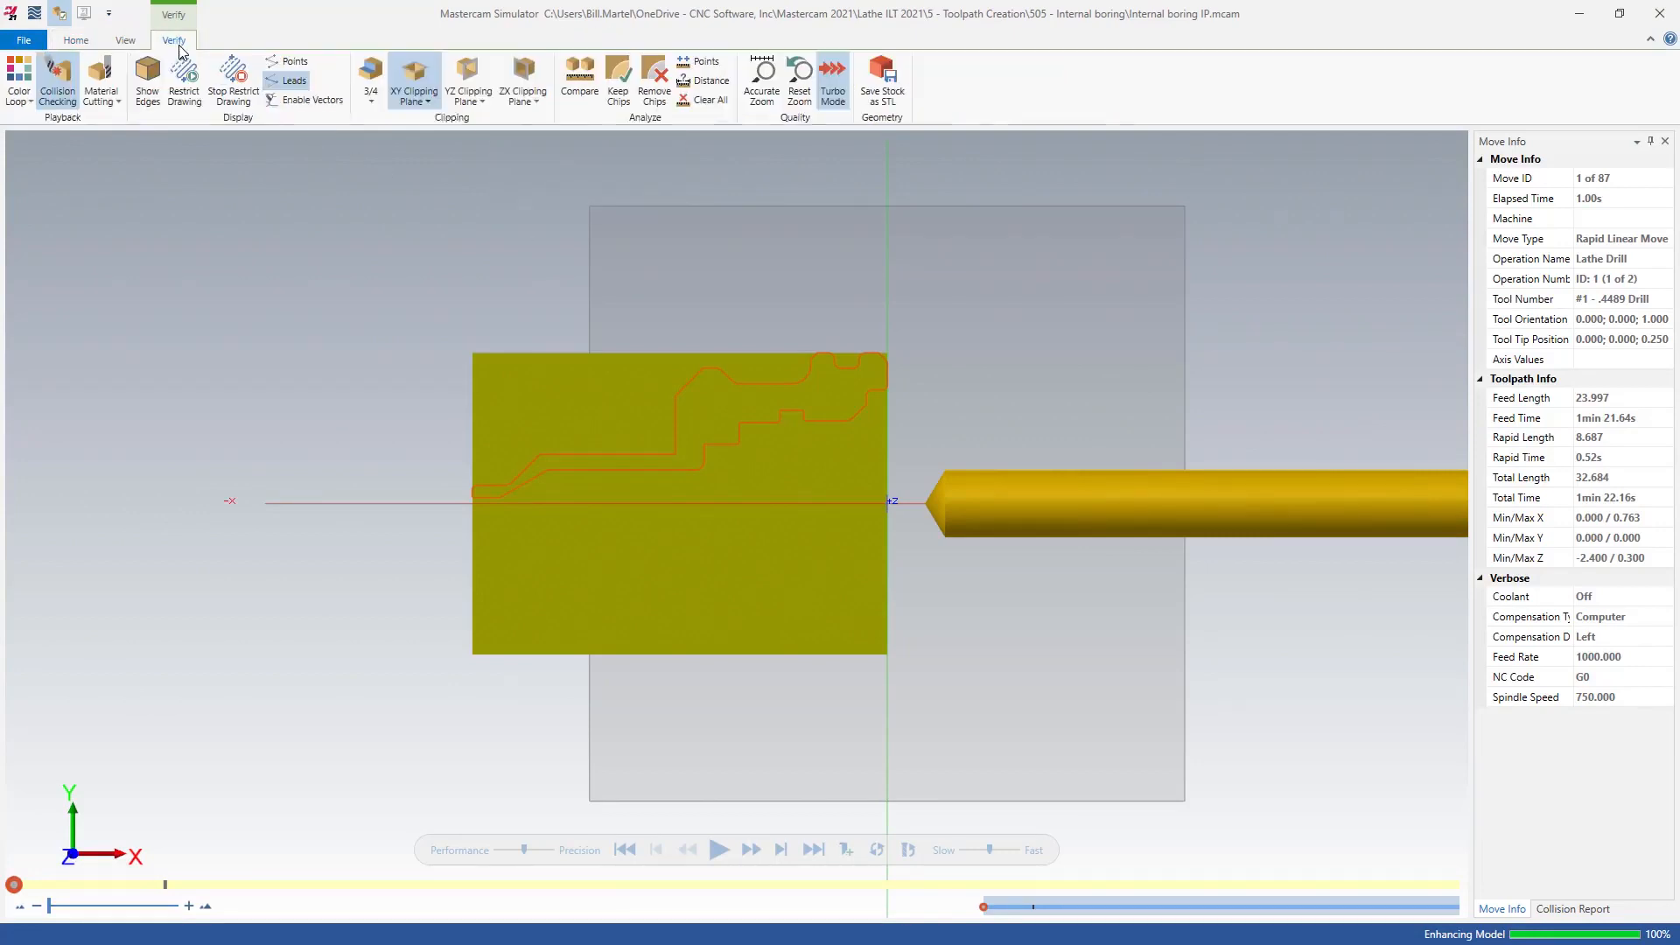
left_click(426, 88)
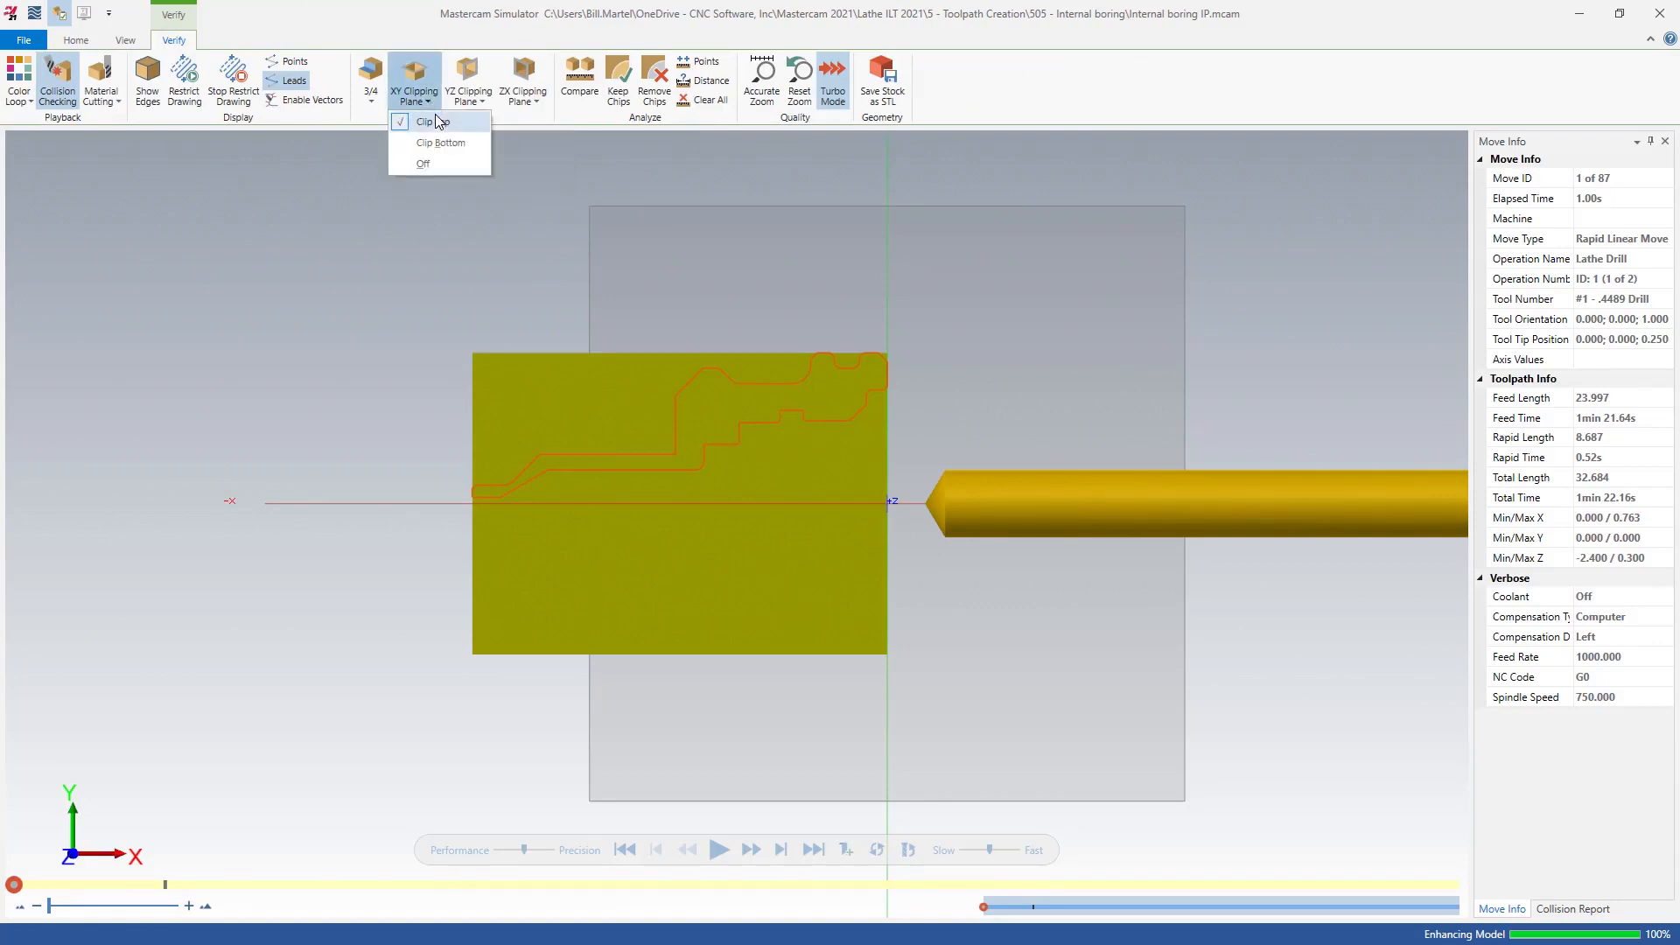
left_click(475, 345)
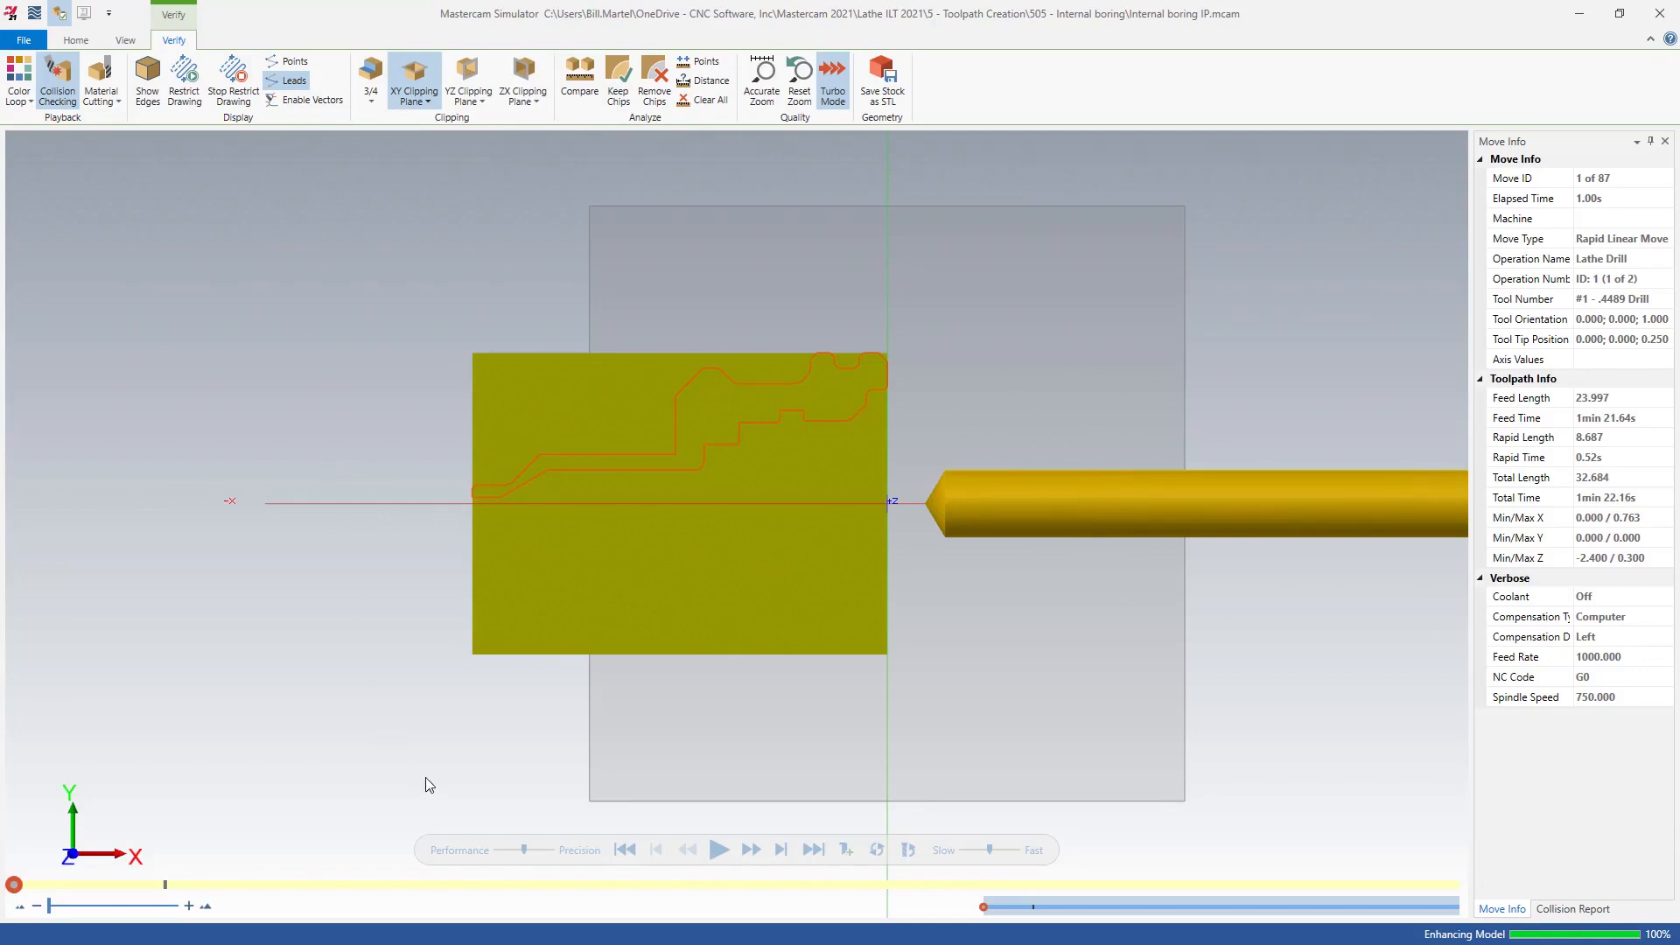
- Step the simulation through the first boring pass, inspect the boring bar's retract inside the bore up close, and return to the Mastercam toolpath
left_click(779, 851)
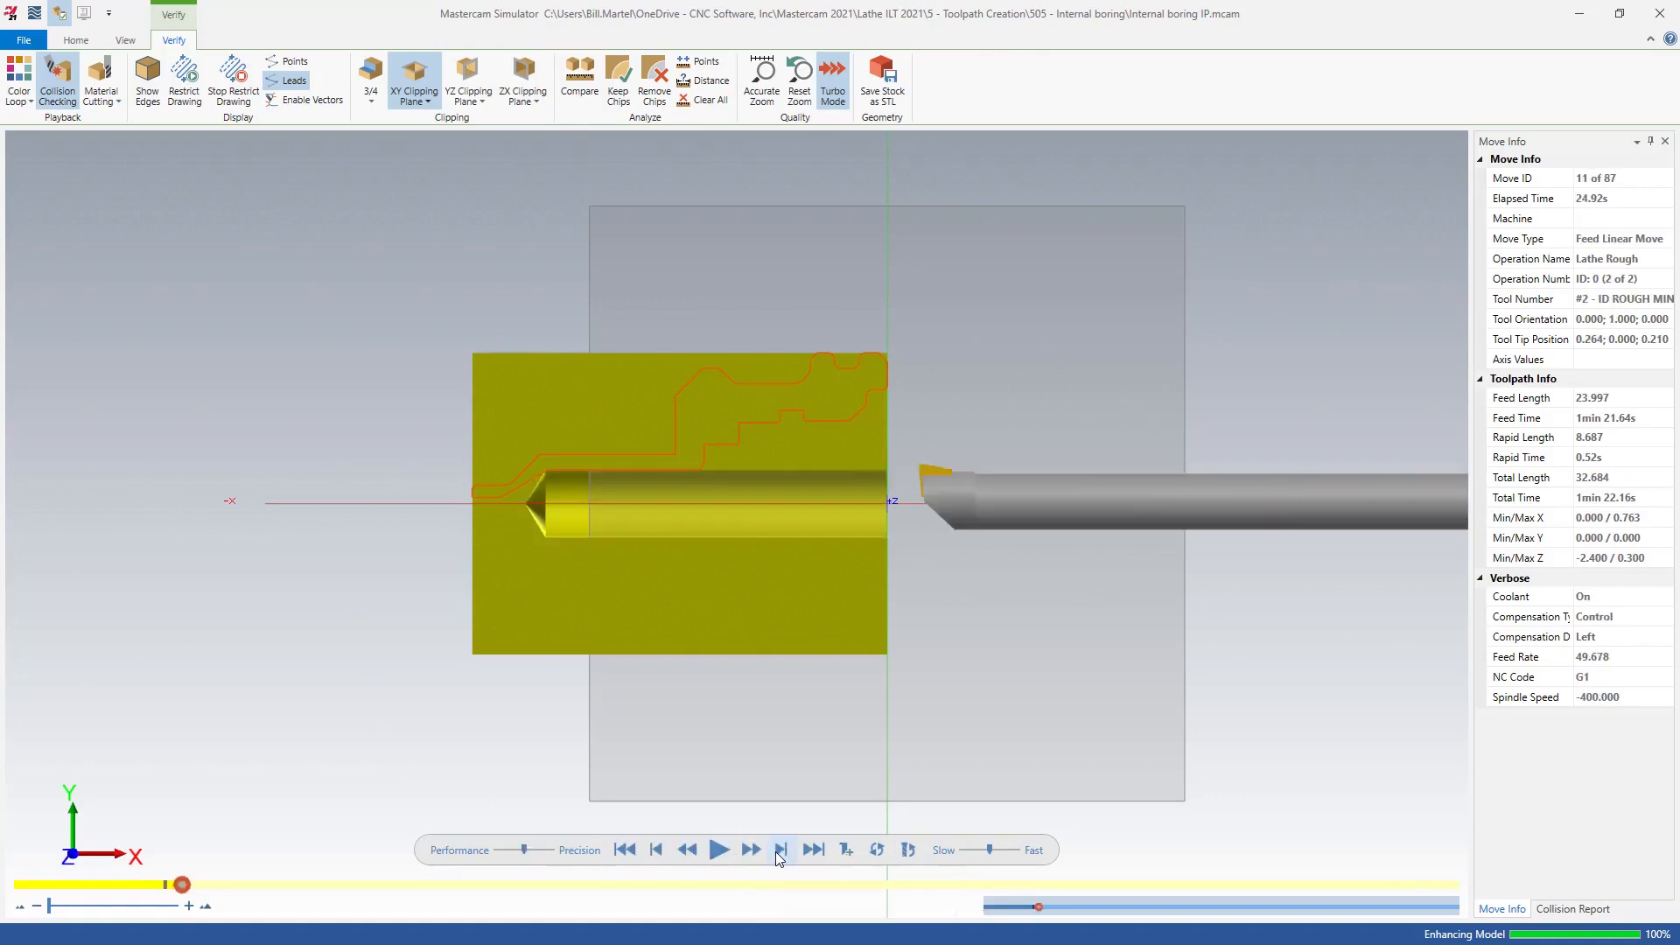
left_click(776, 852)
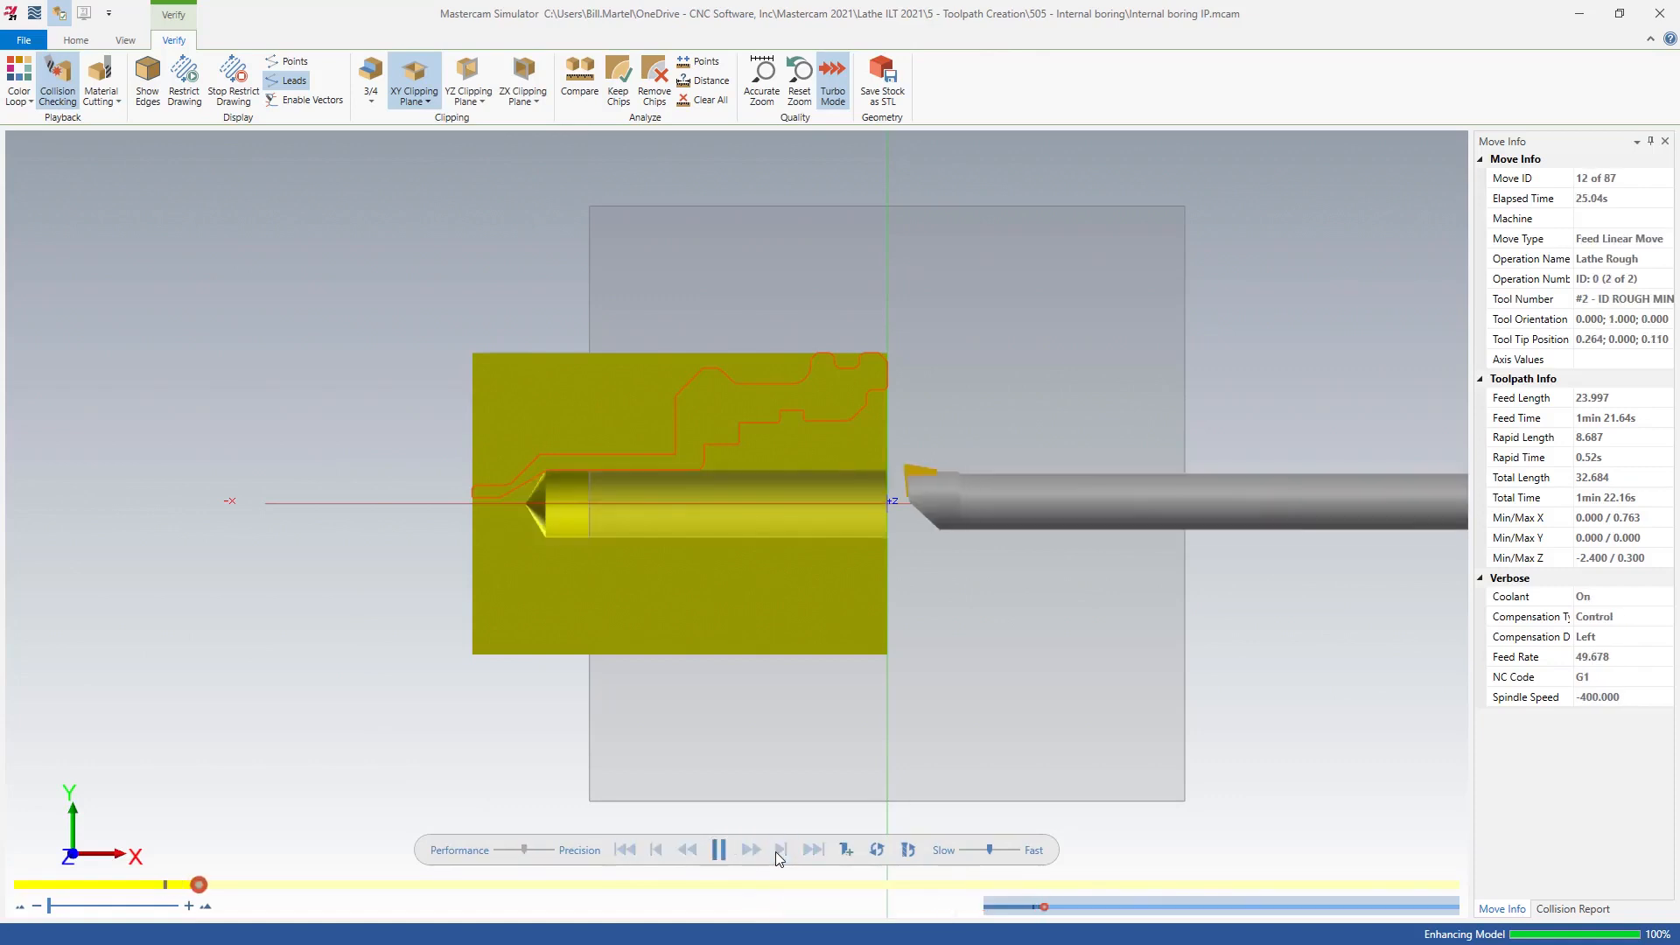
left_click(776, 852)
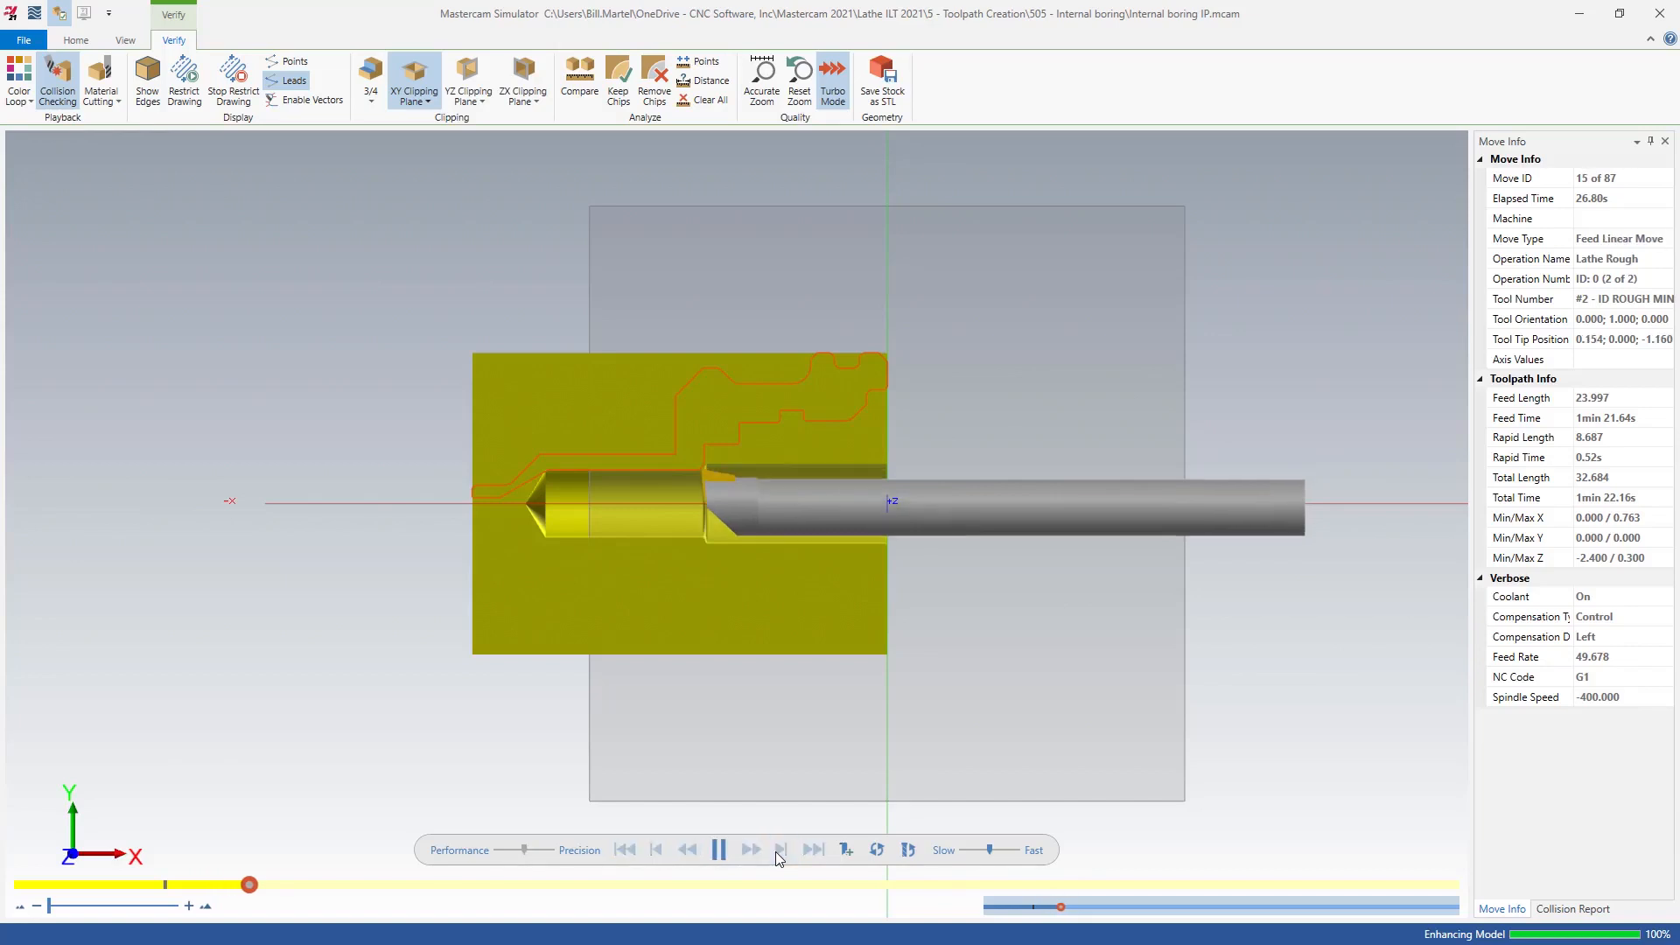
left_click(776, 853)
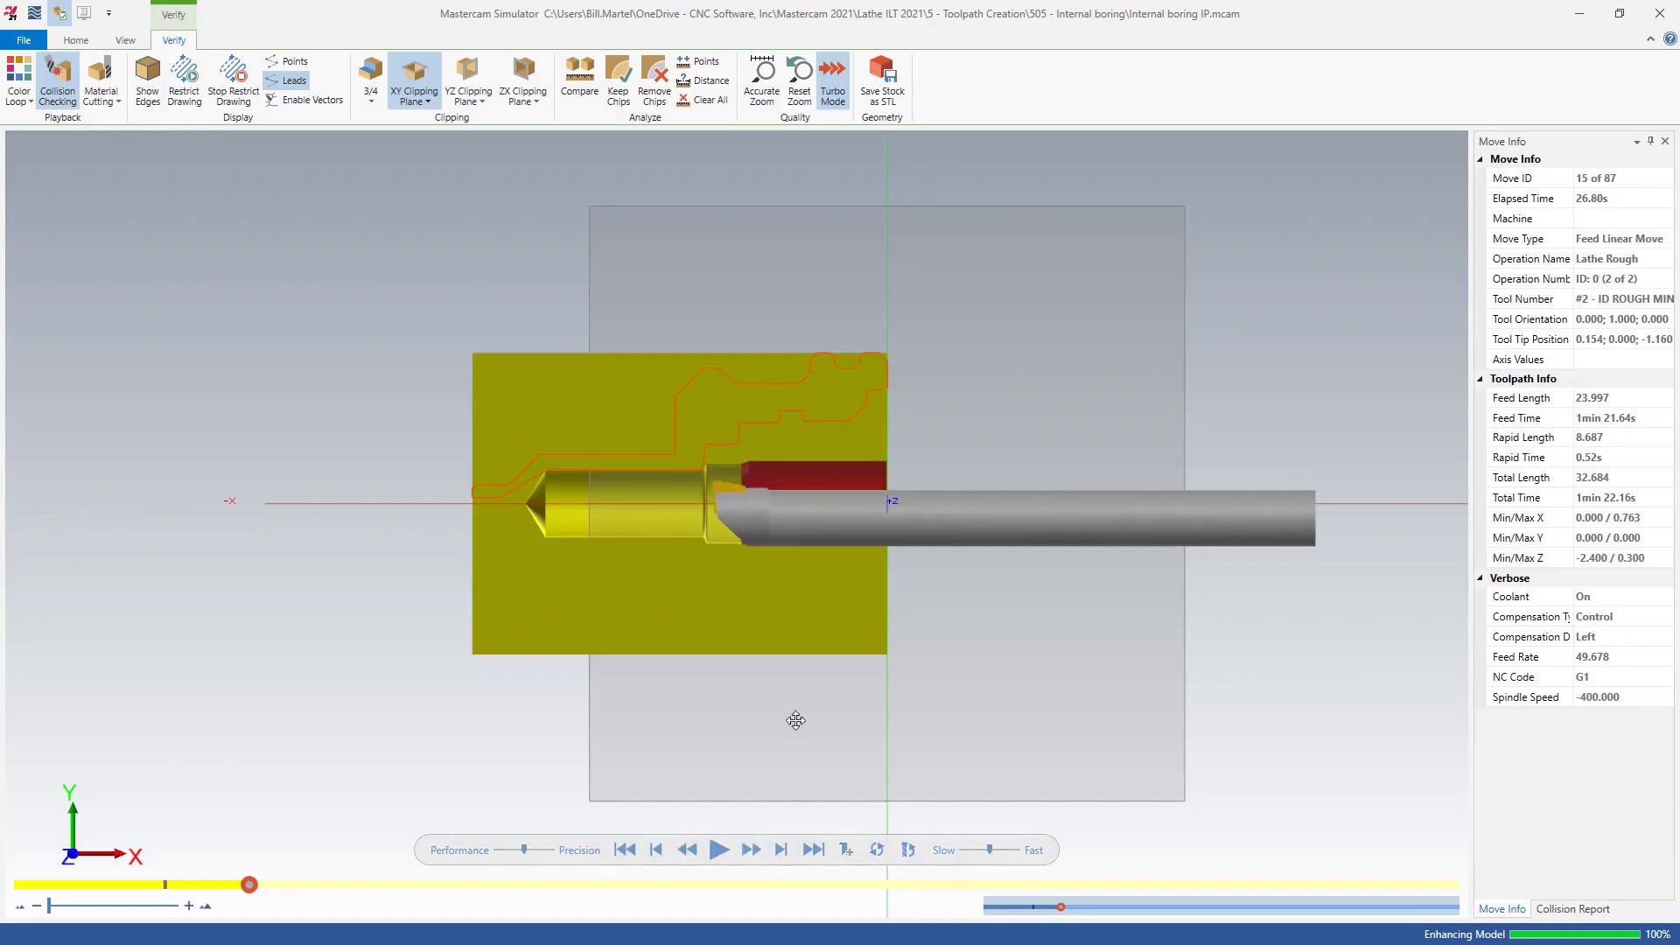
scroll(740, 555, "up", 5)
scroll(740, 555, "up", 1)
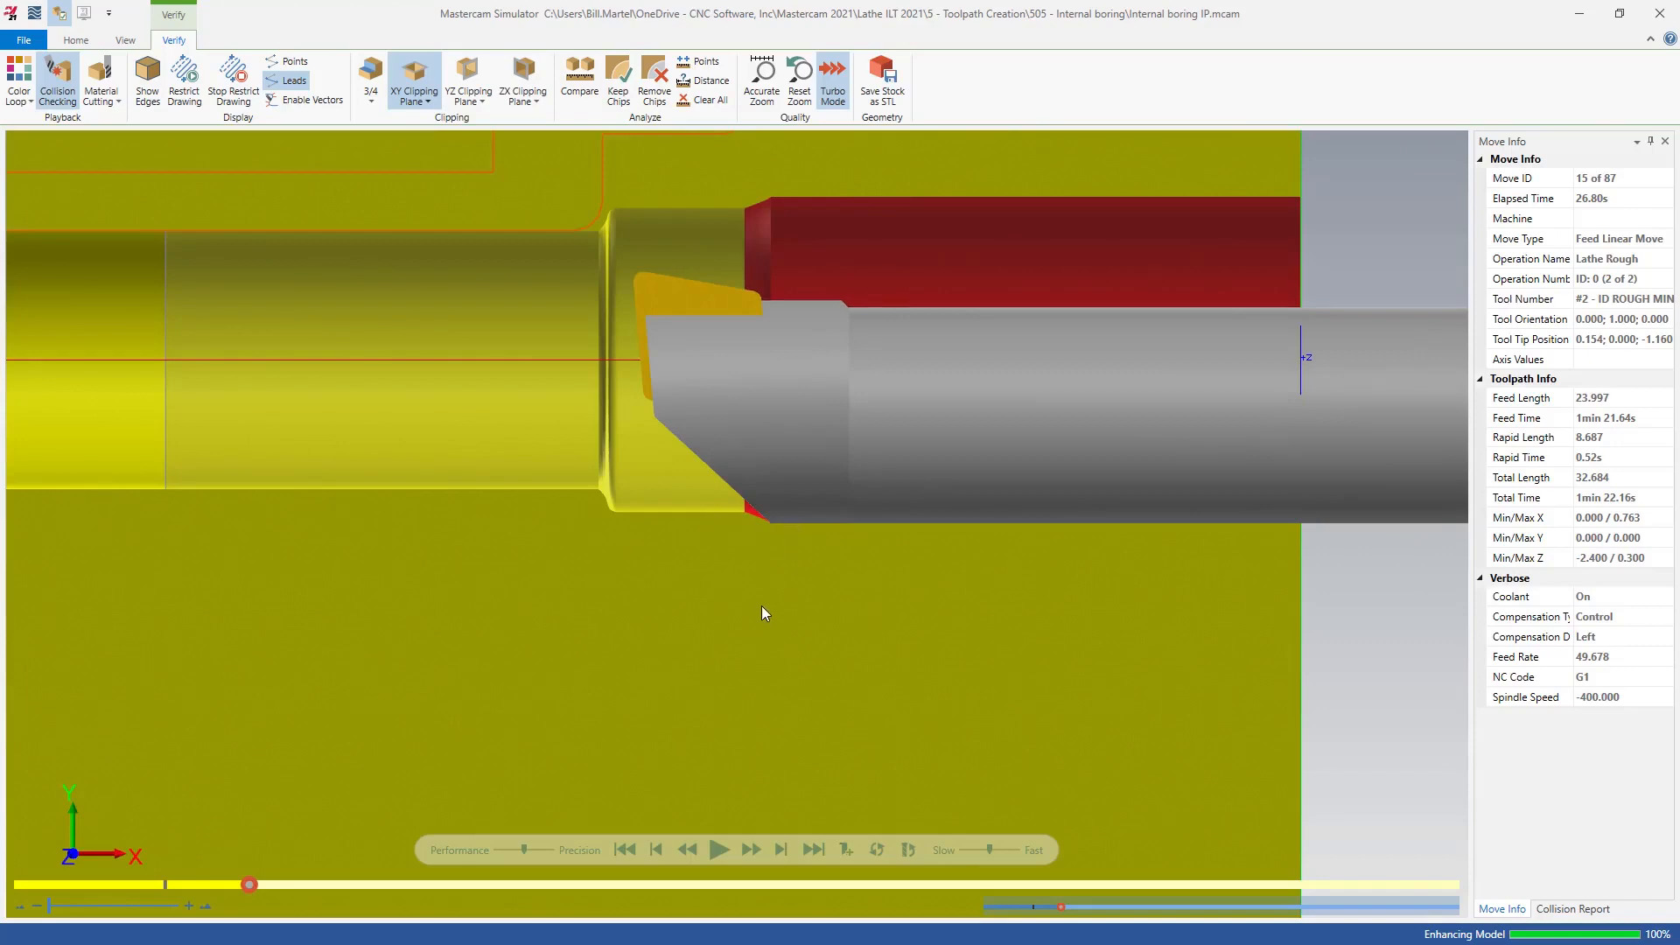
left_click(1580, 13)
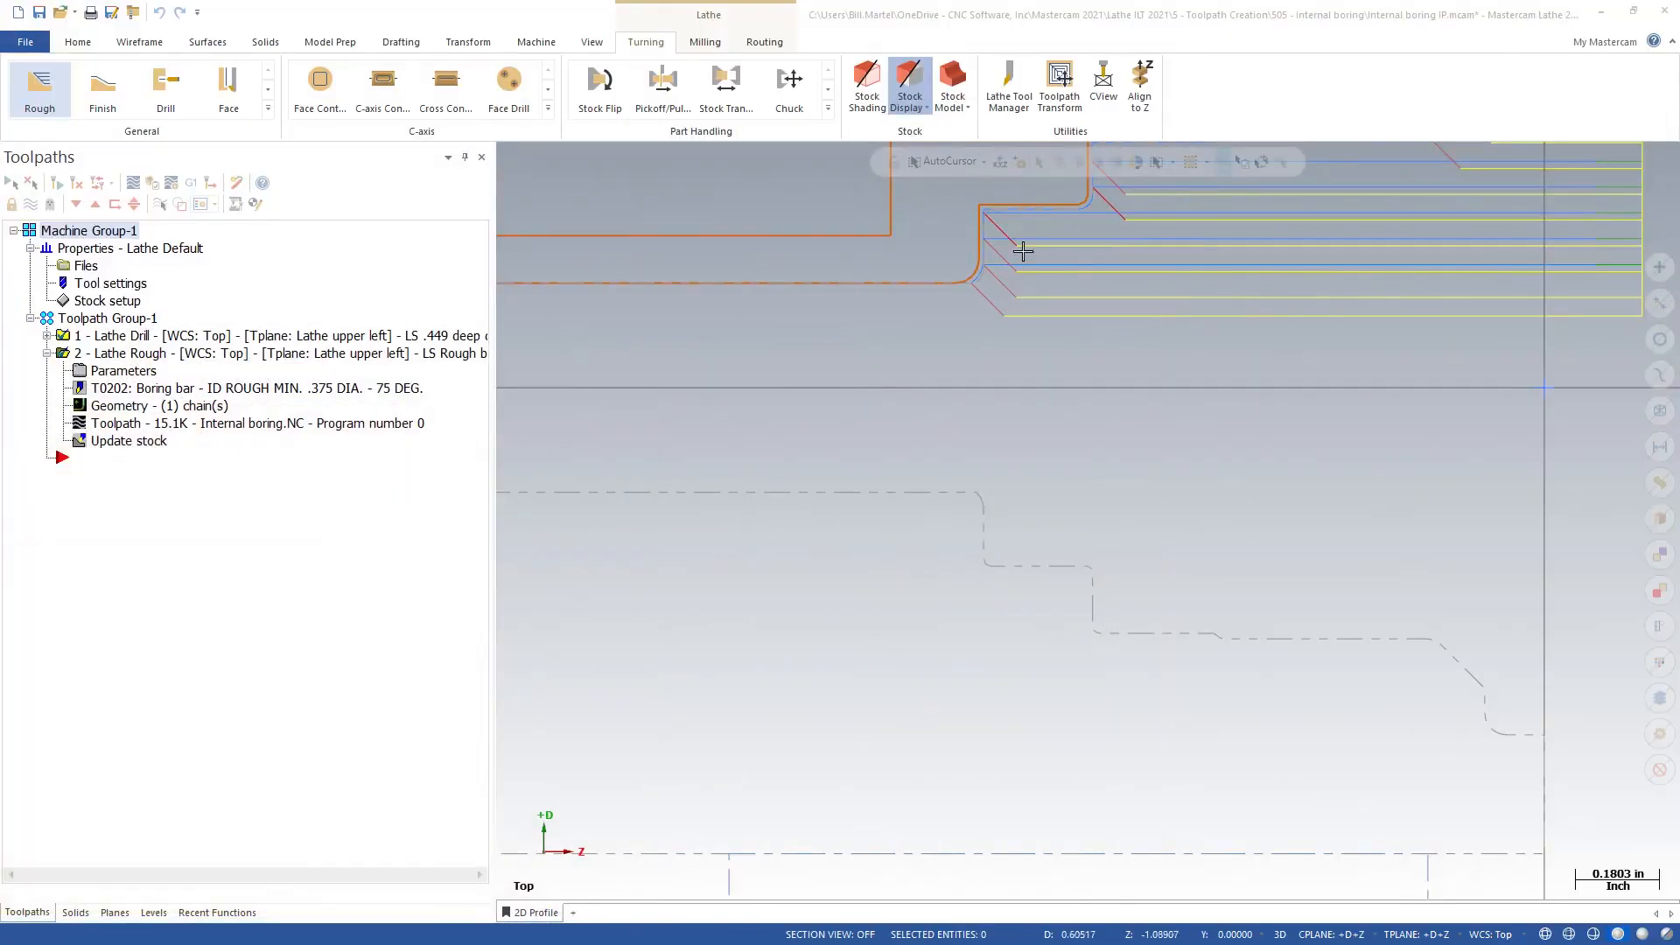
scroll(844, 358, "down", 4)
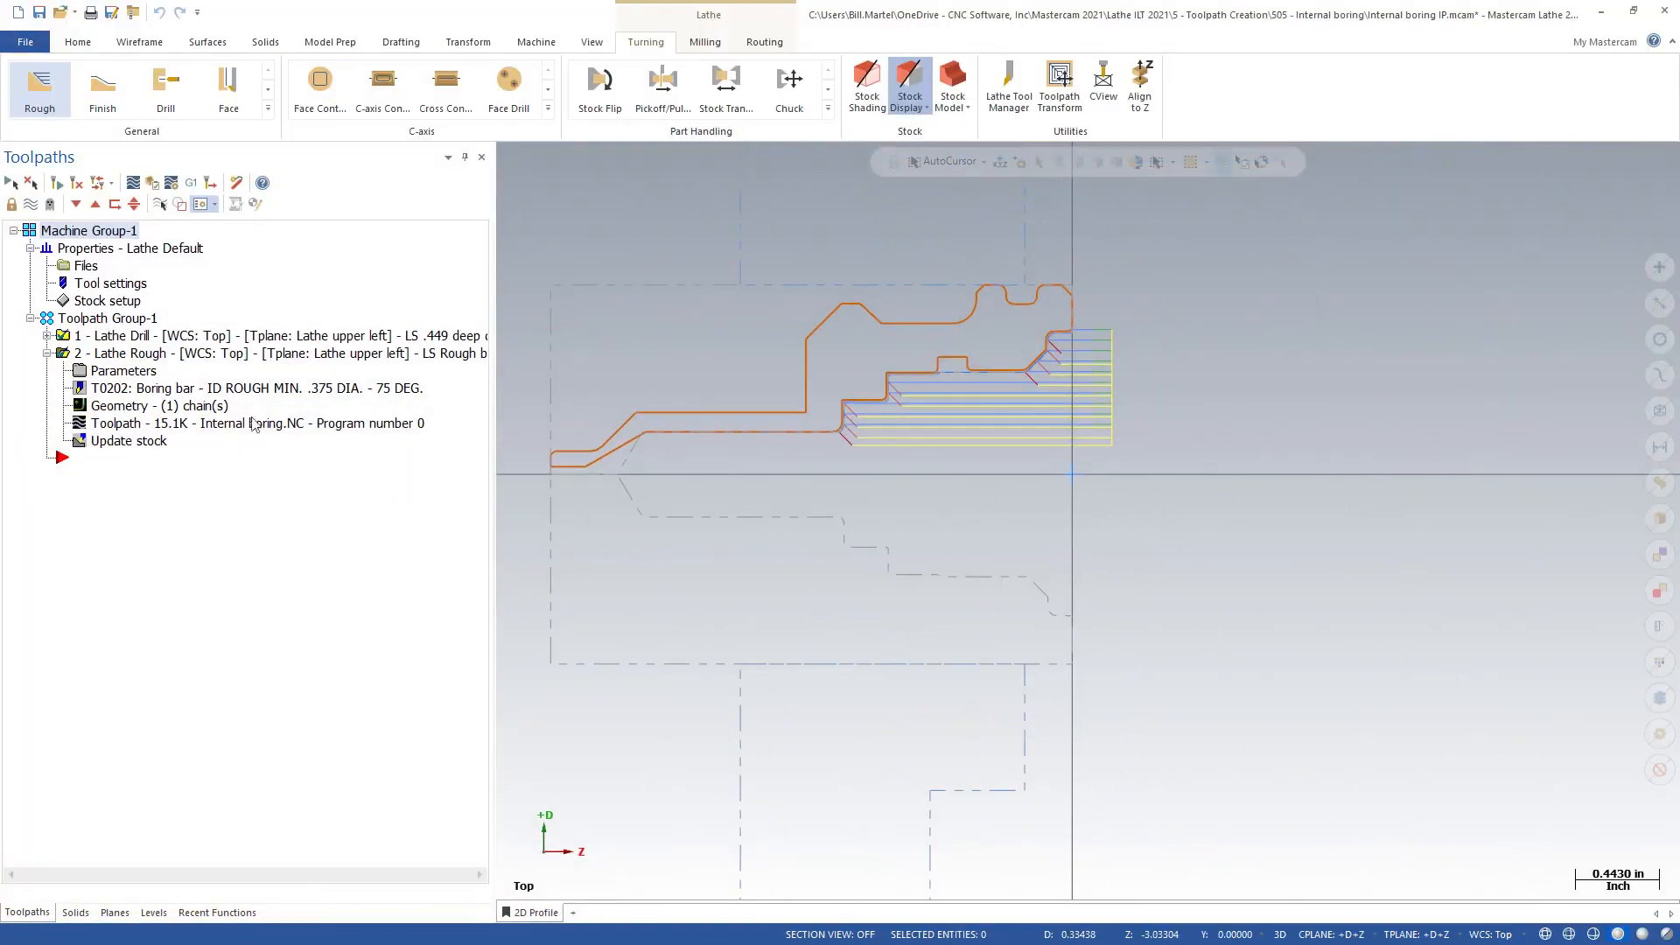
- Shorten the lead-out exit vector of the Lathe Rough operation and regenerate its toolpath
left_click(124, 376)
left_click(124, 377)
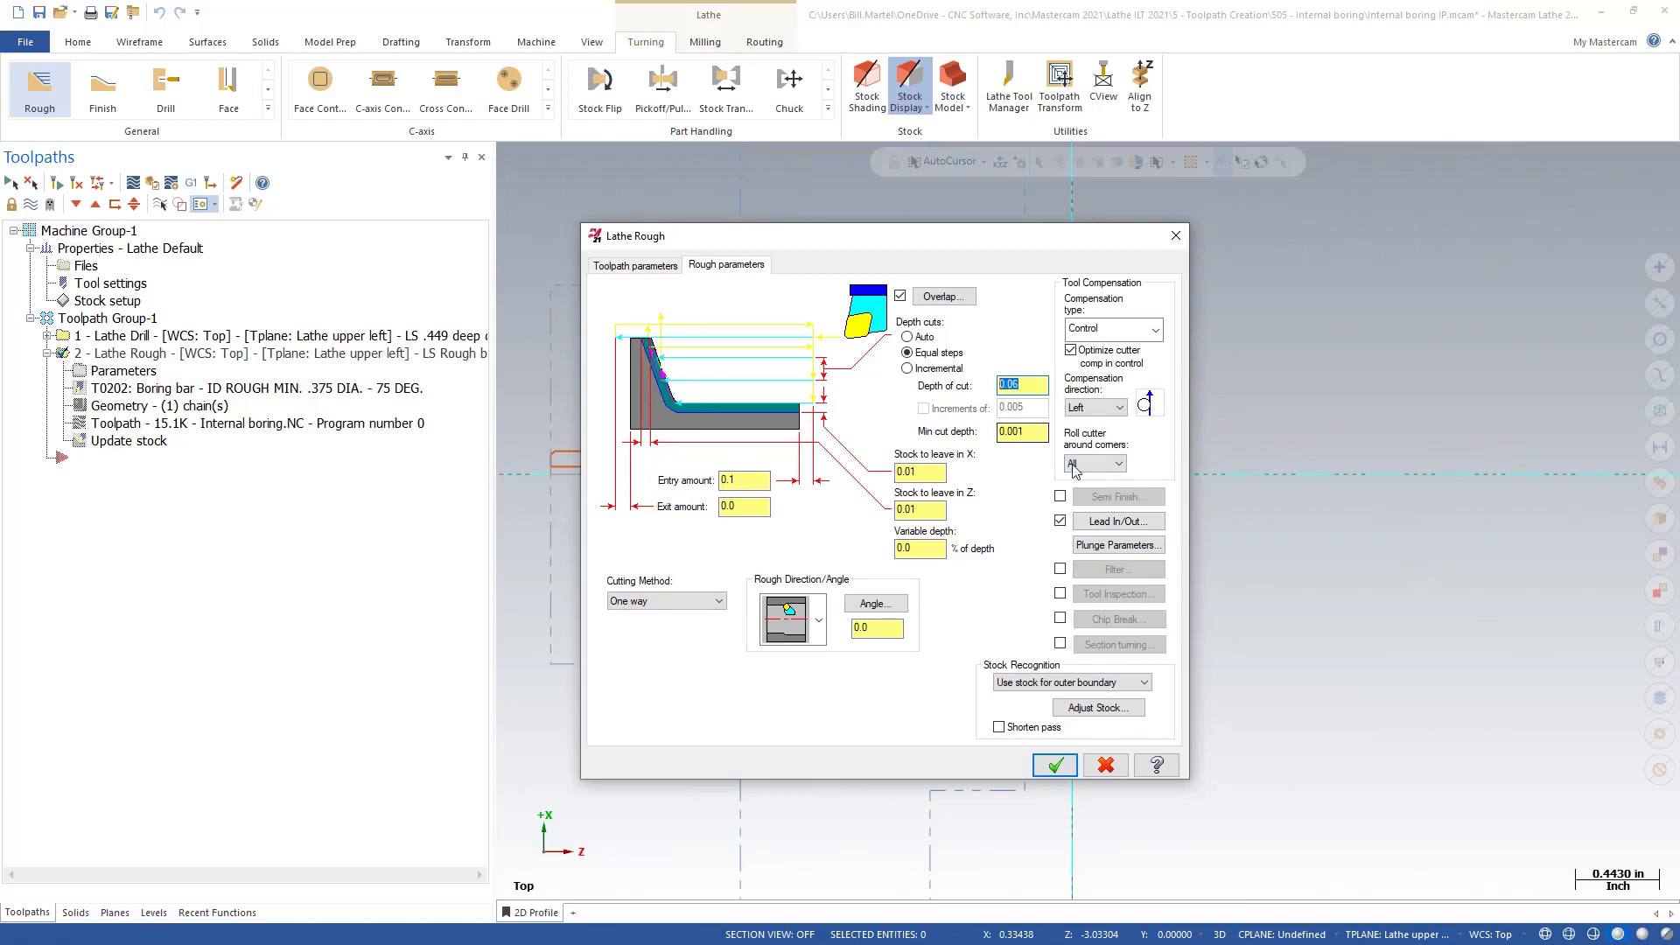
left_click(1107, 521)
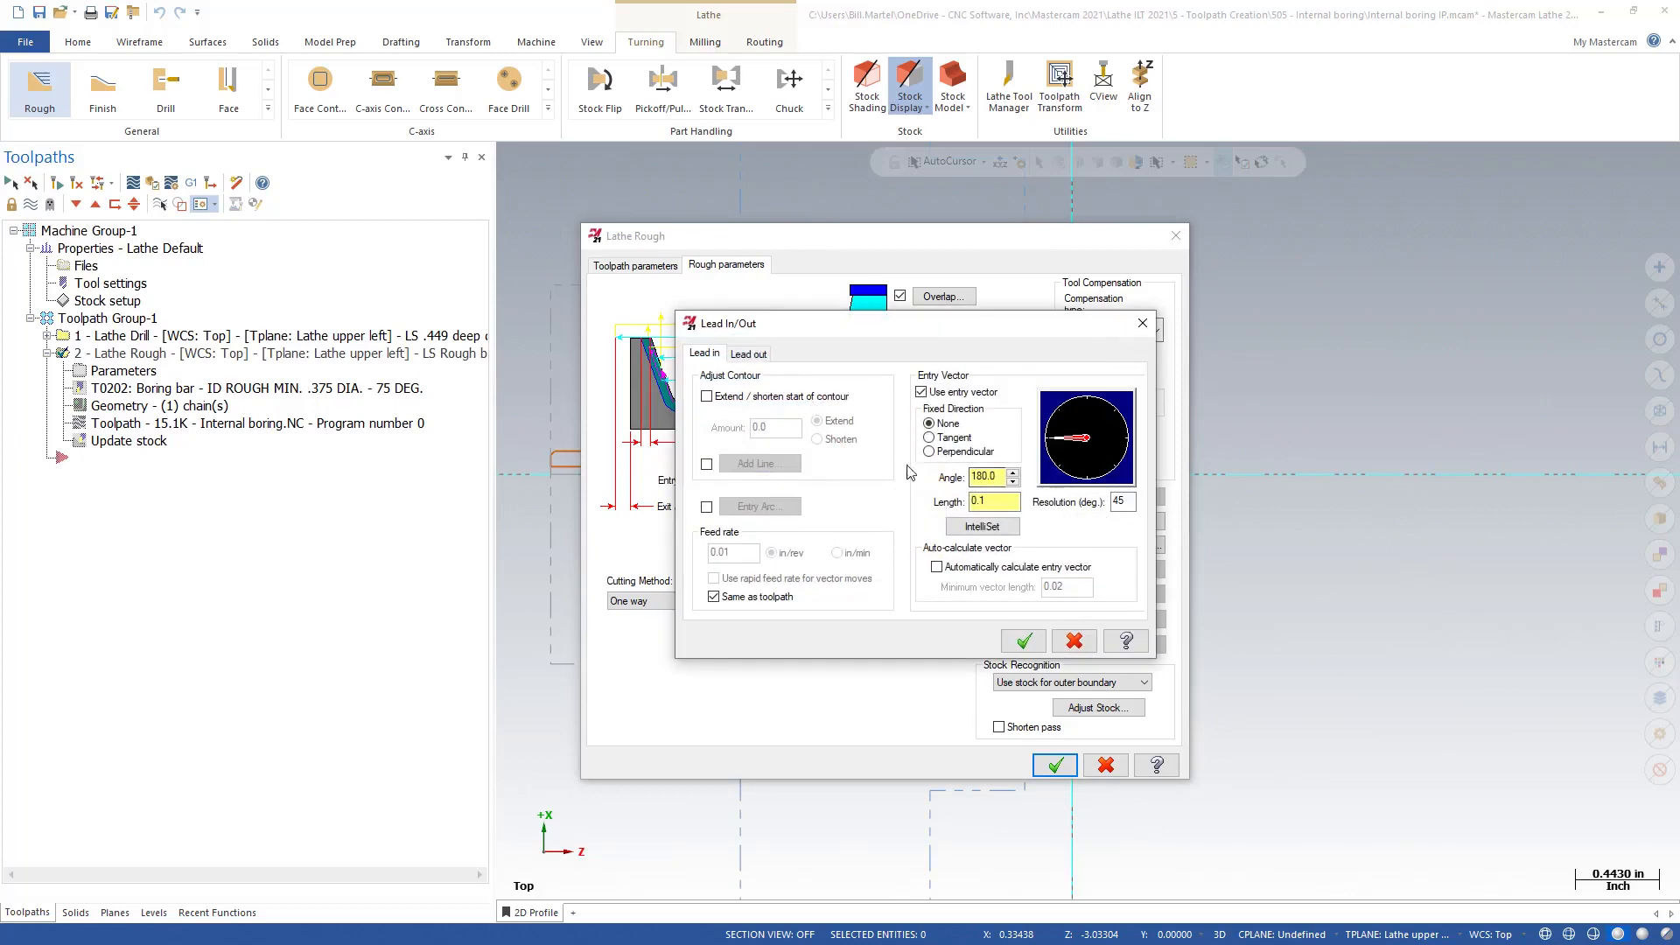
left_click(749, 354)
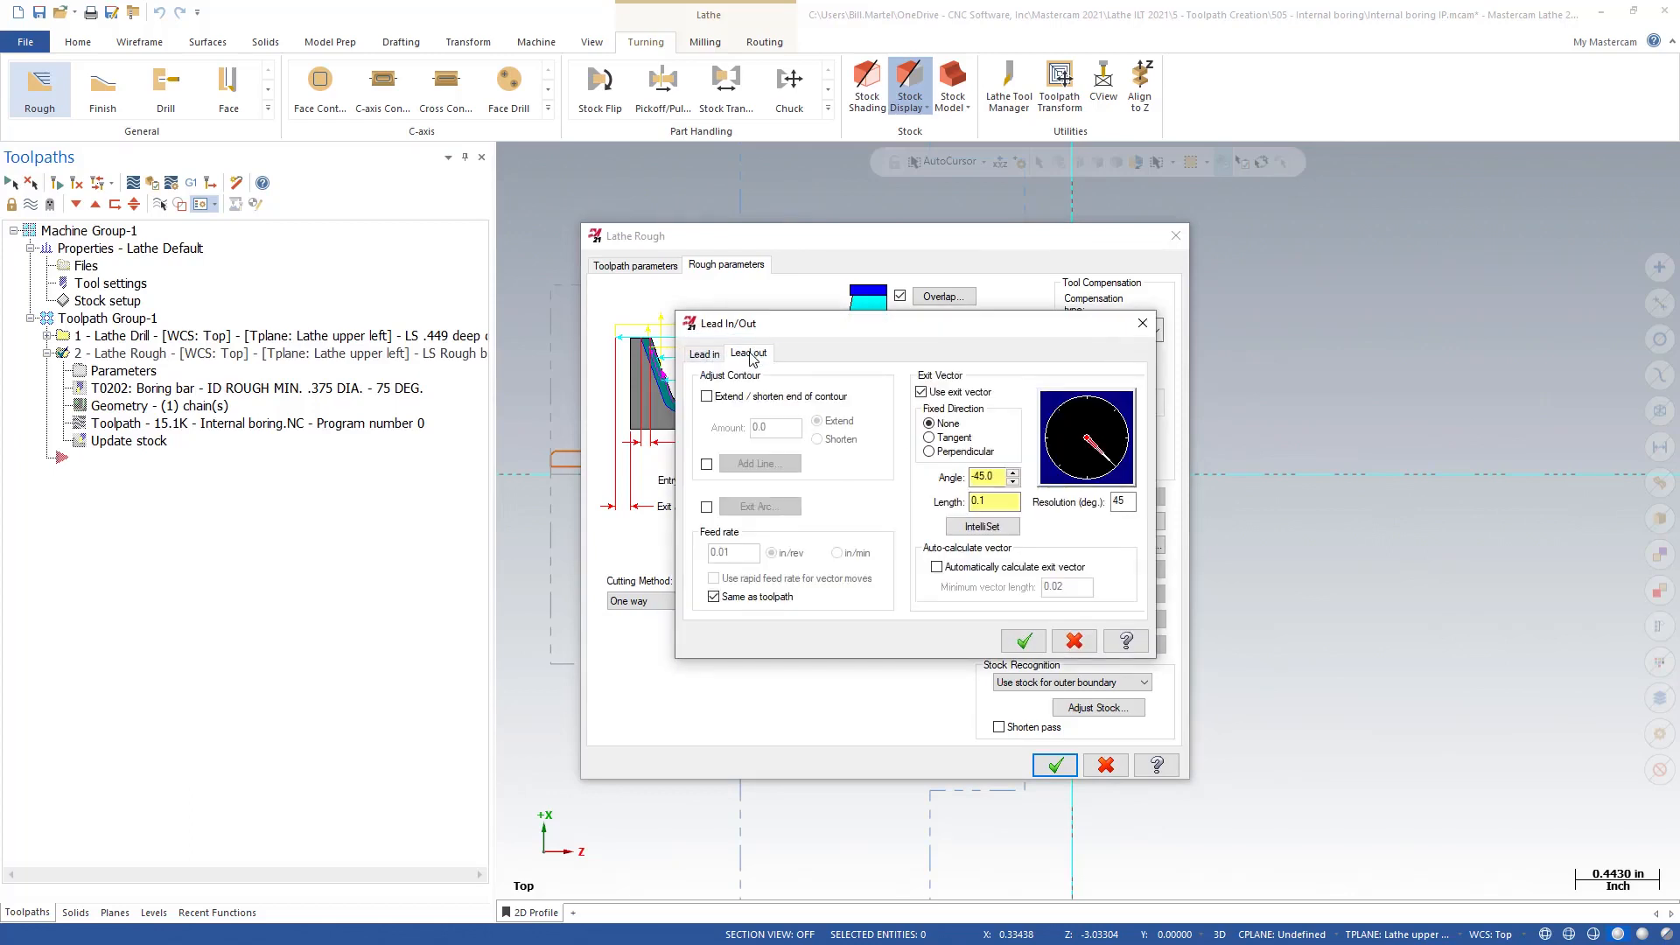
left_click(993, 502)
left_click(1024, 642)
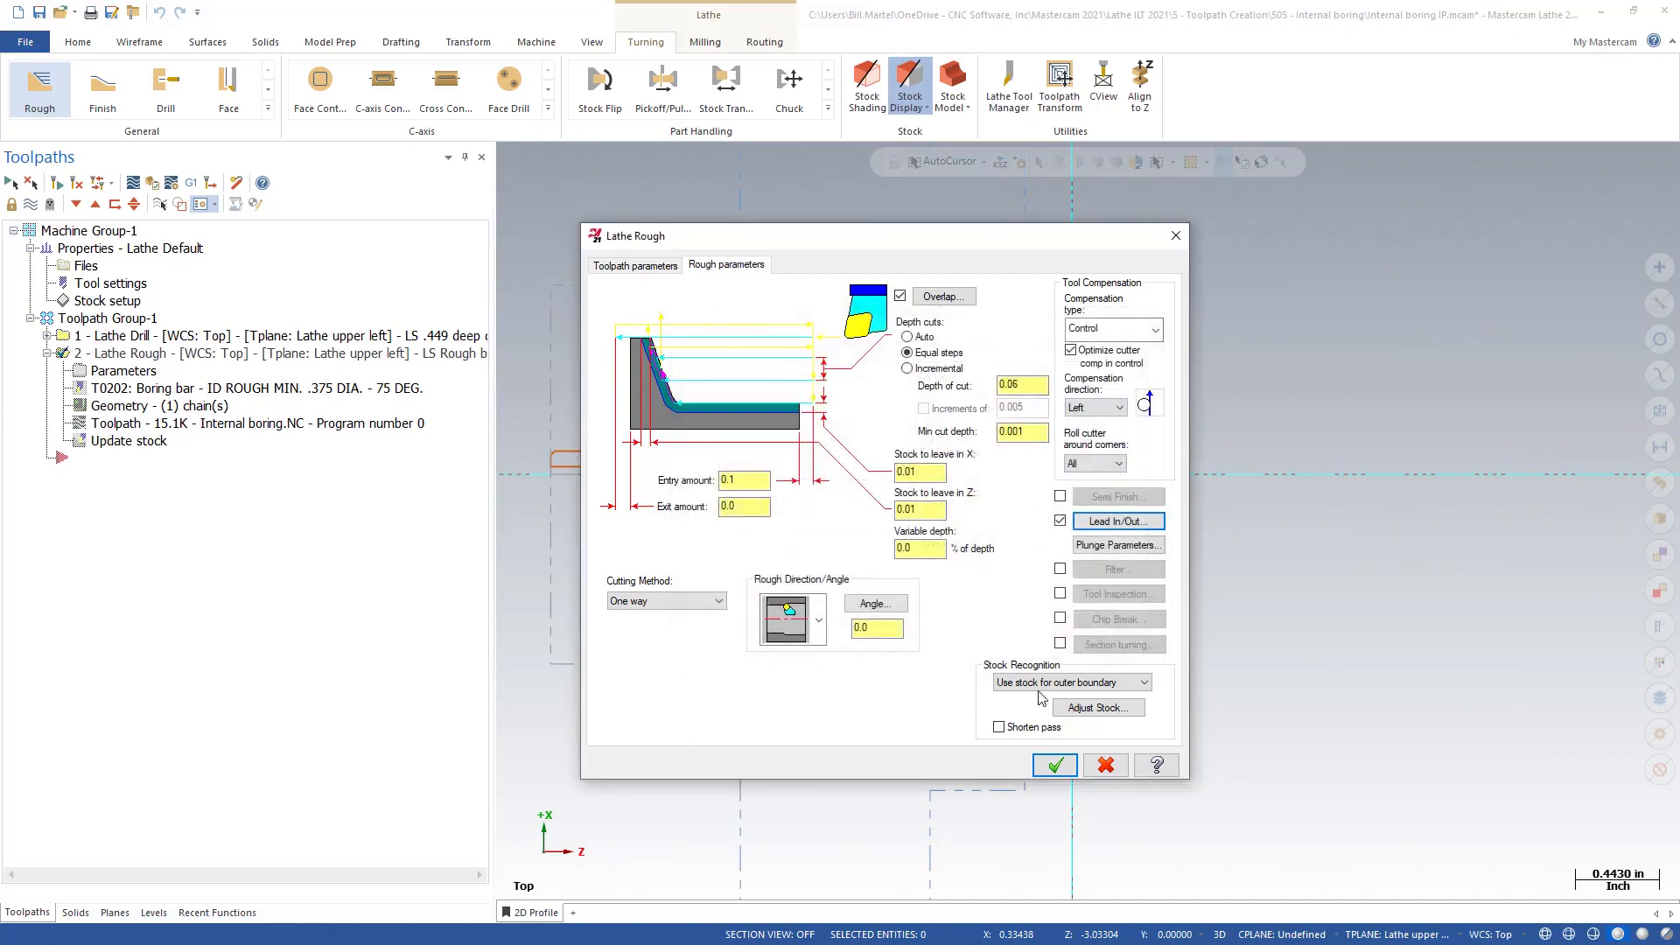
left_click(1055, 764)
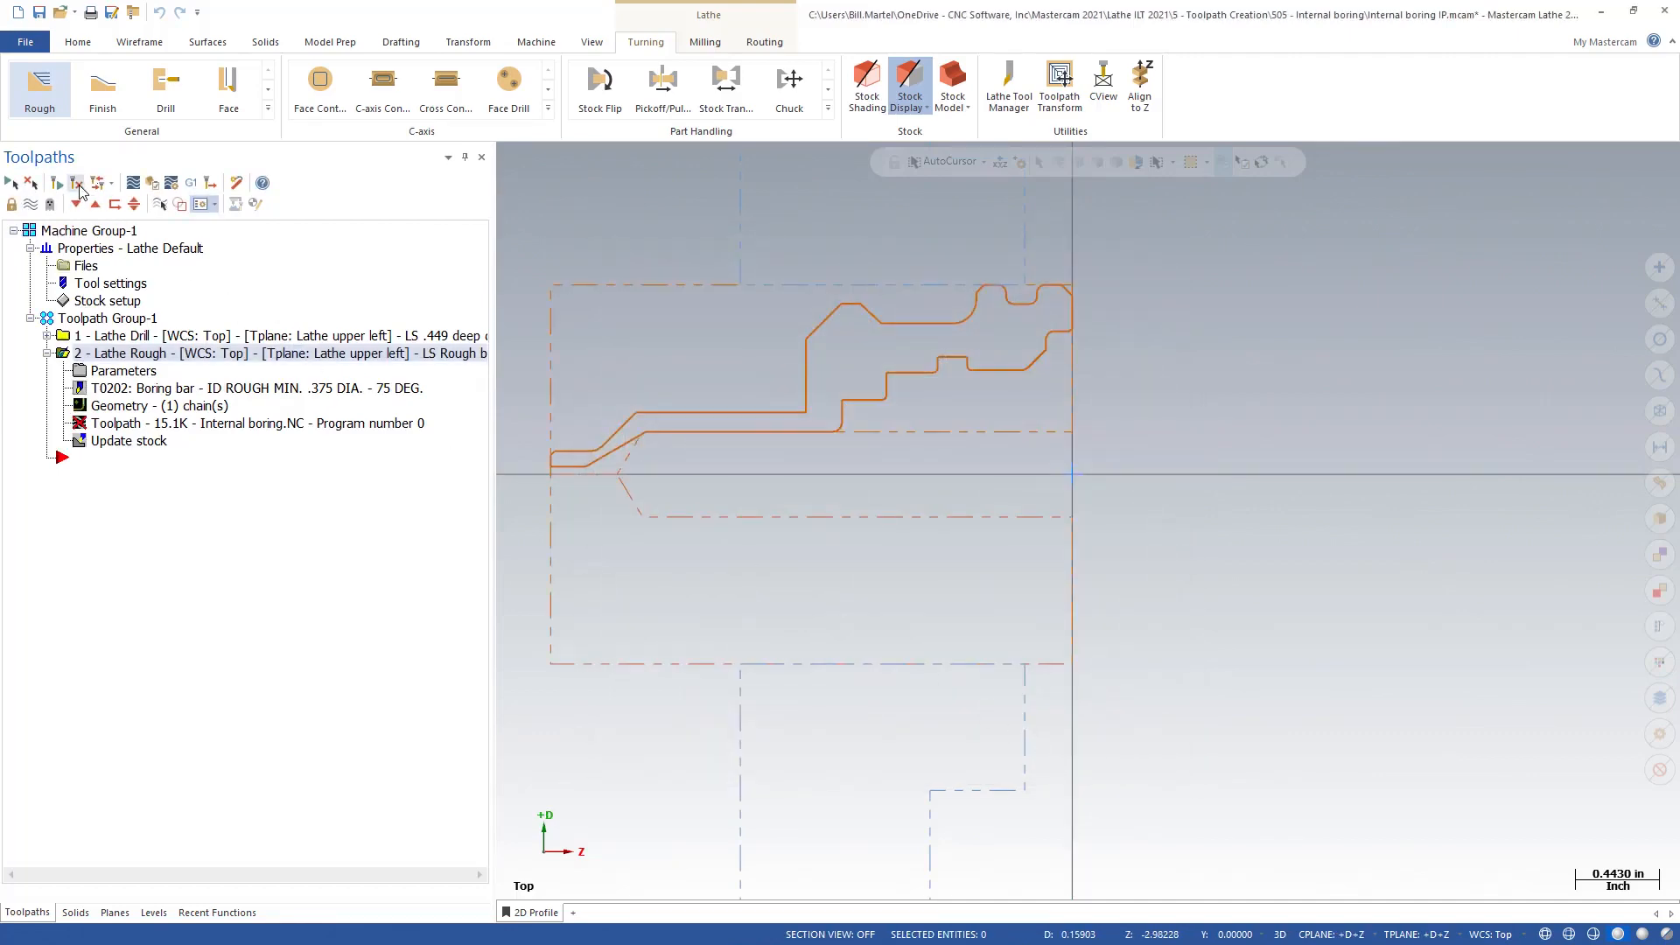
left_click(77, 184)
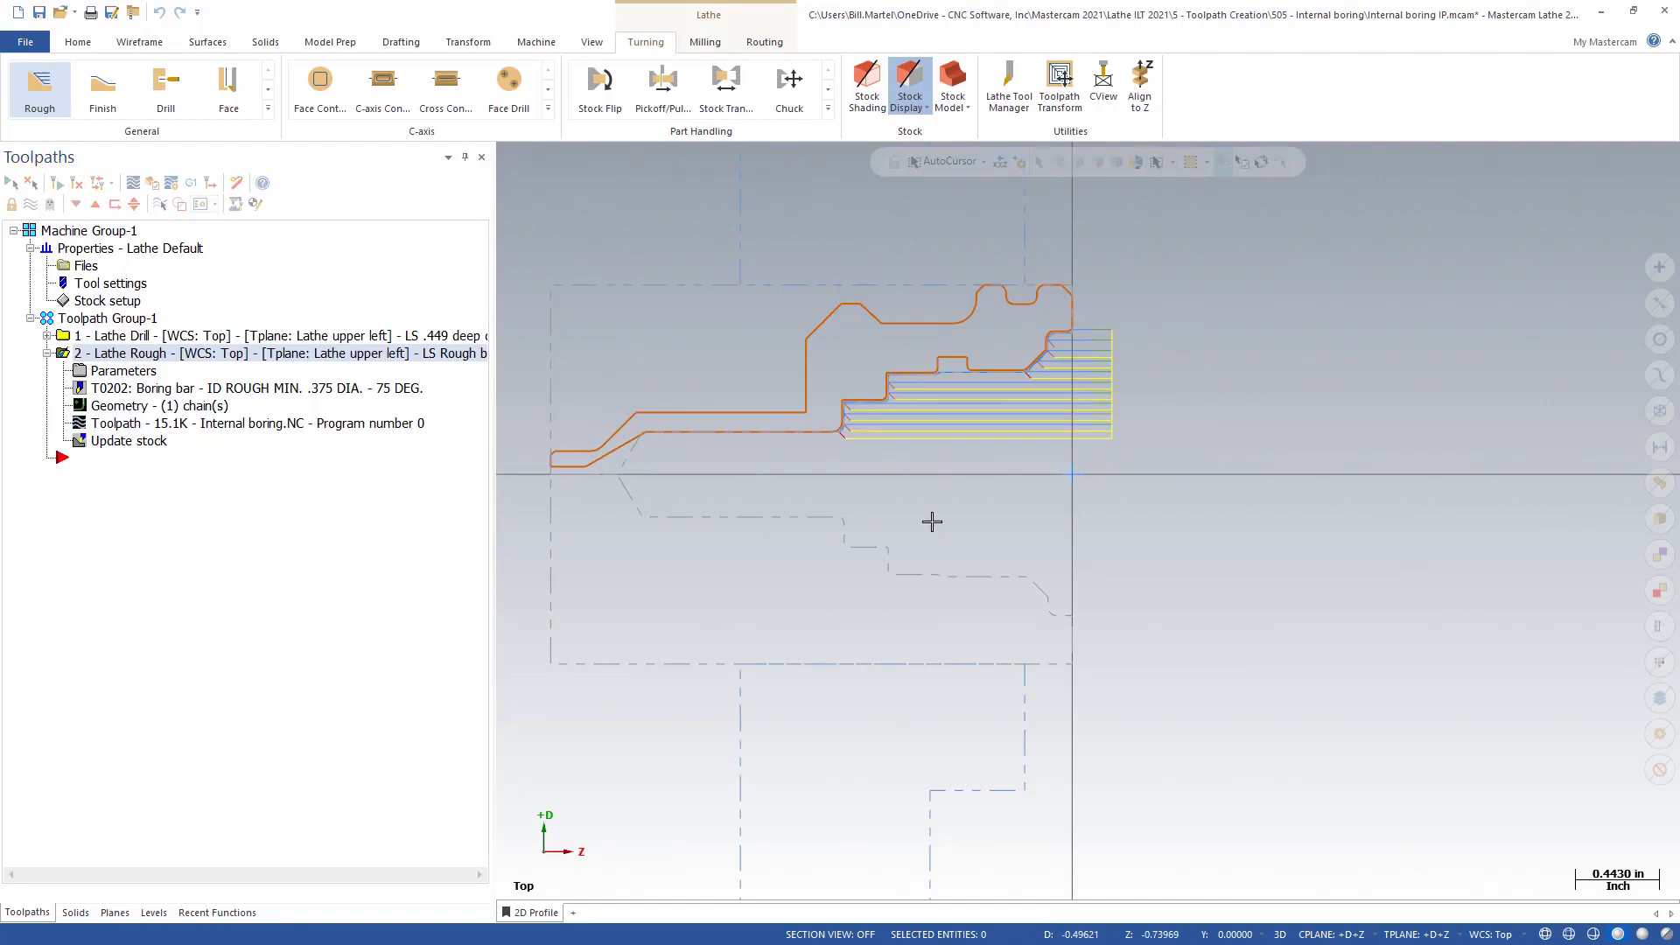
- Verify all Machine Group-1 operations in Mastercam Simulator, inspect the boring bar's retract after the first pass, and return to the Mastercam toolpaths
left_click(93, 232)
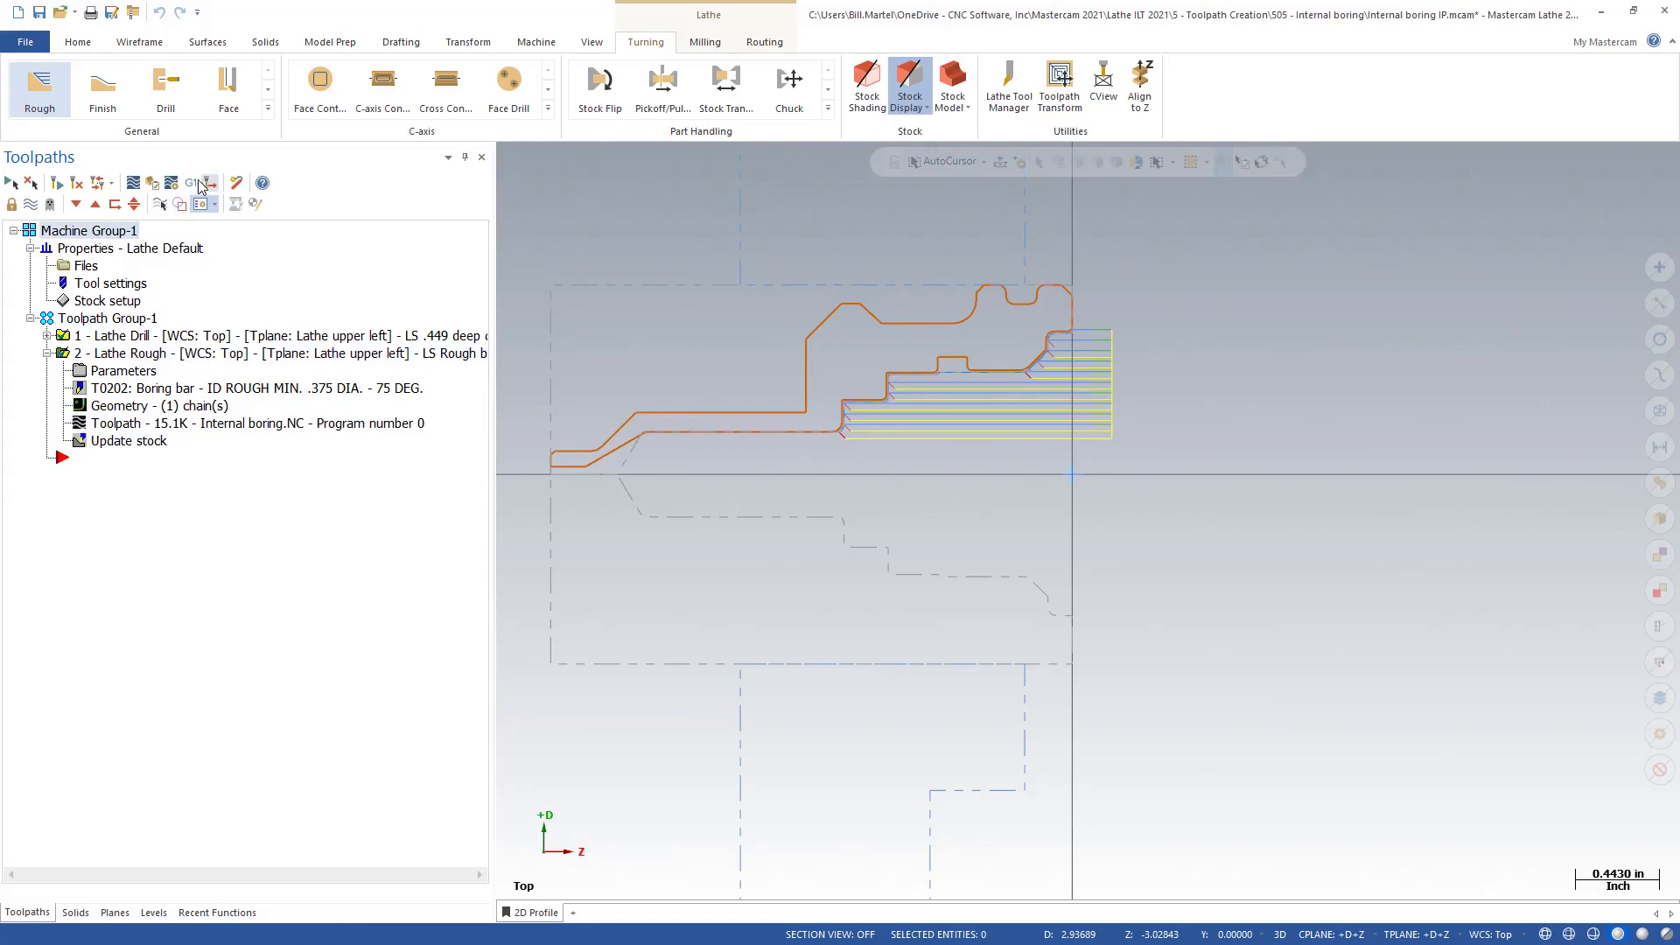
left_click(152, 185)
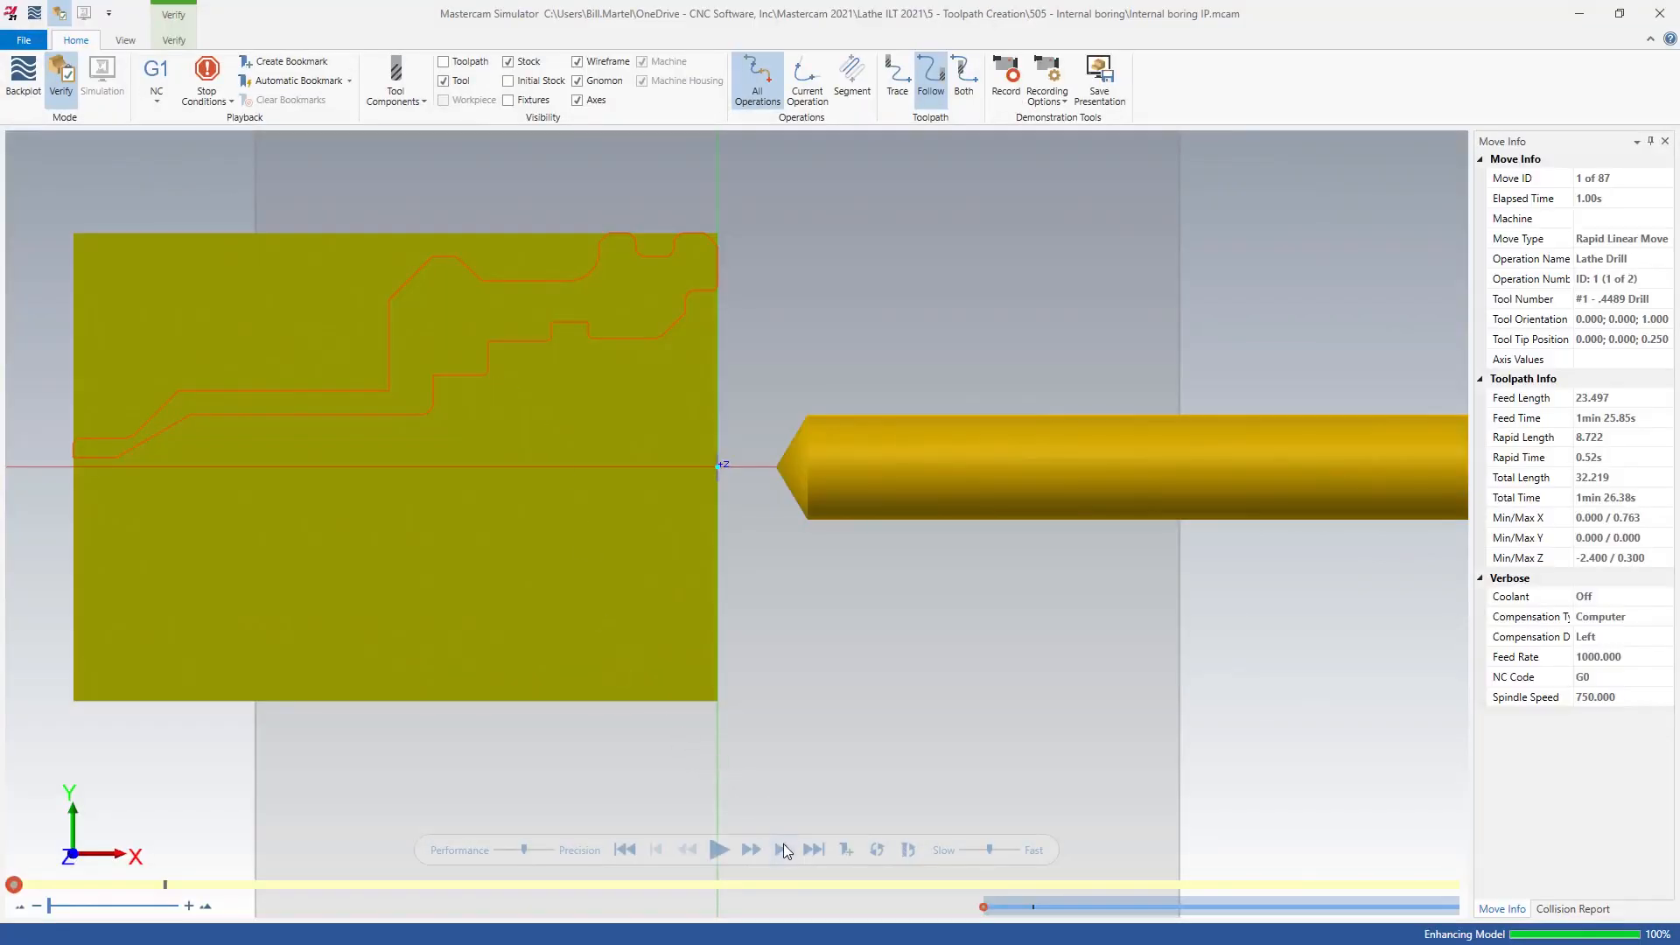
left_click(781, 850)
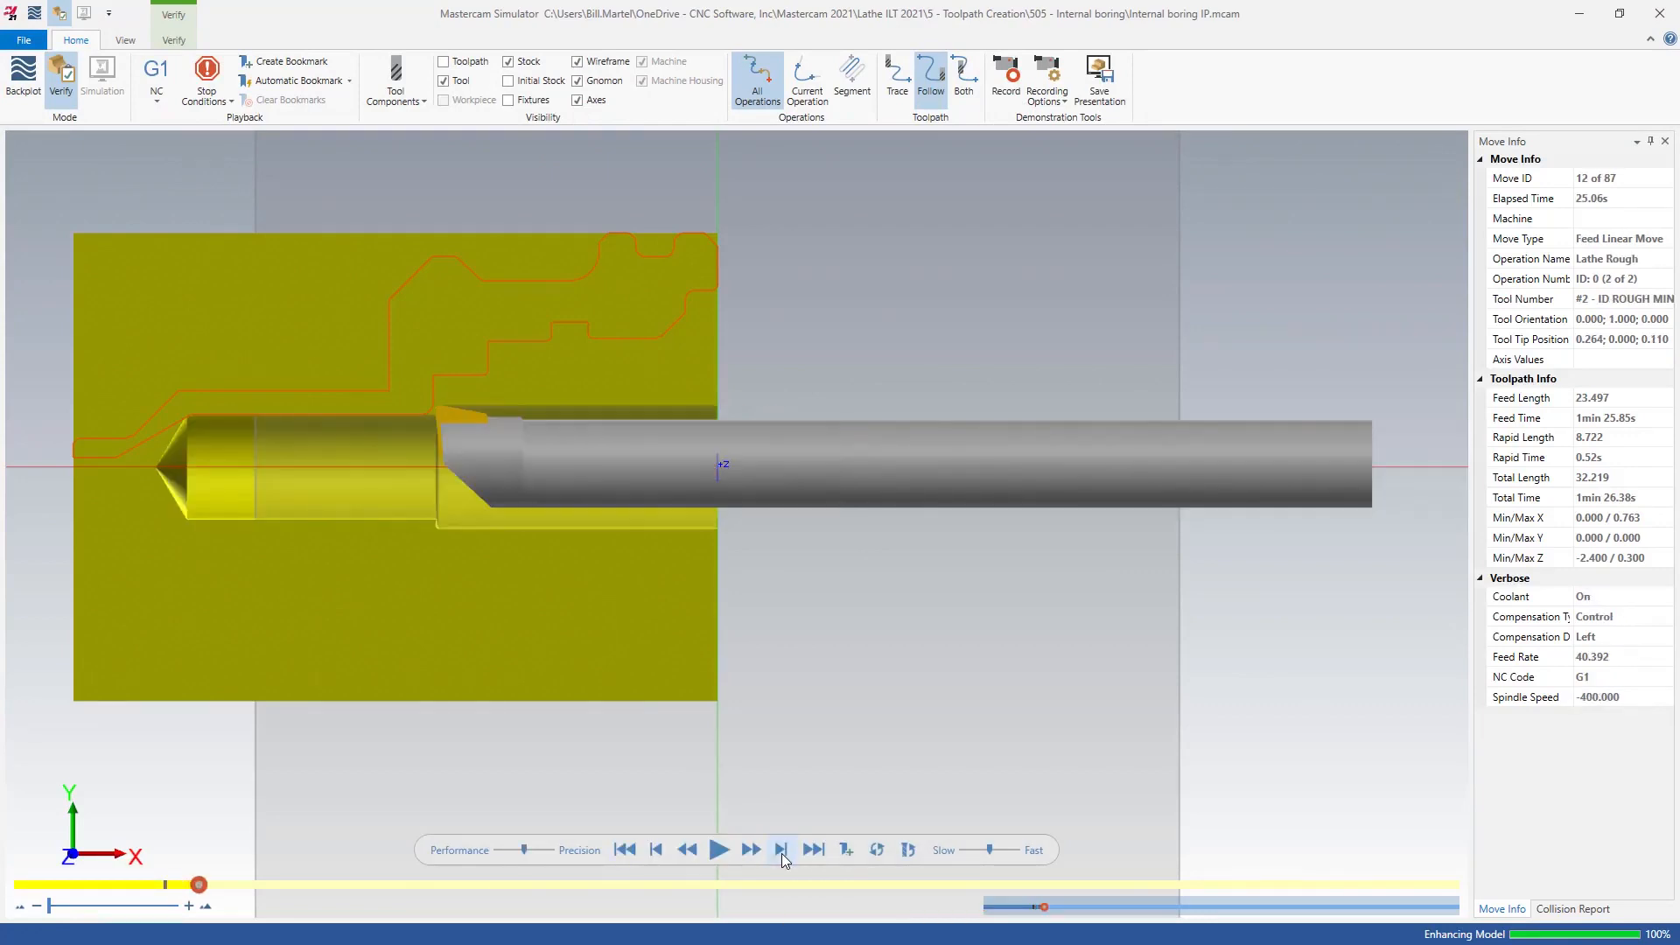
left_click(781, 851)
scroll(388, 451, "up", 4)
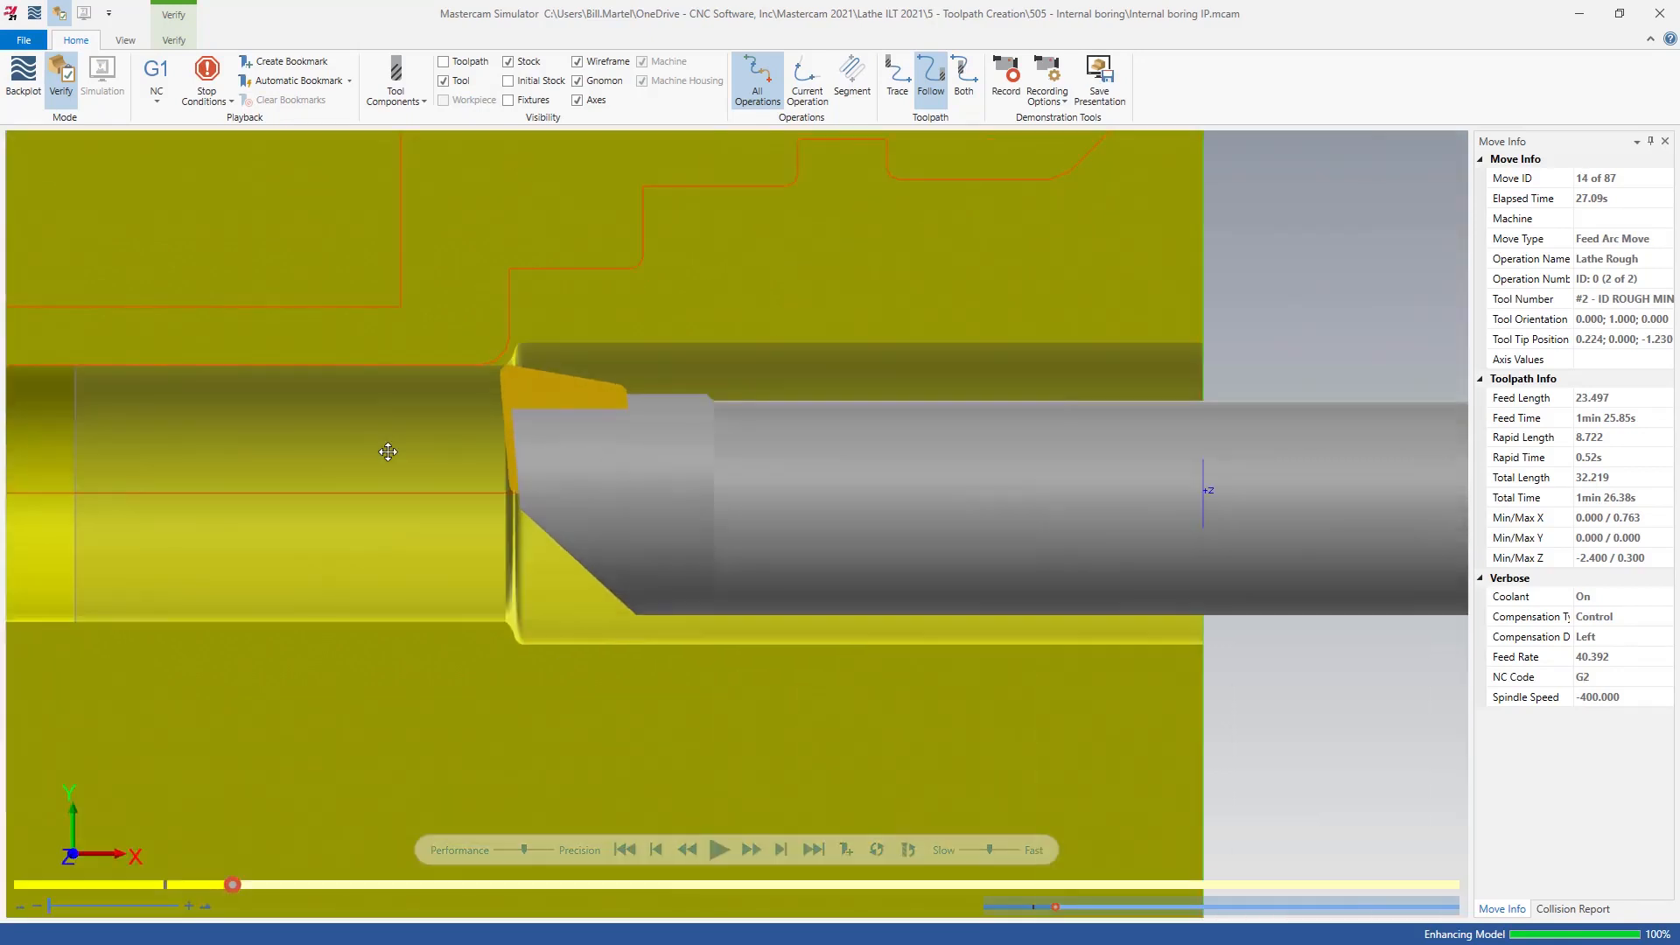
key("s")
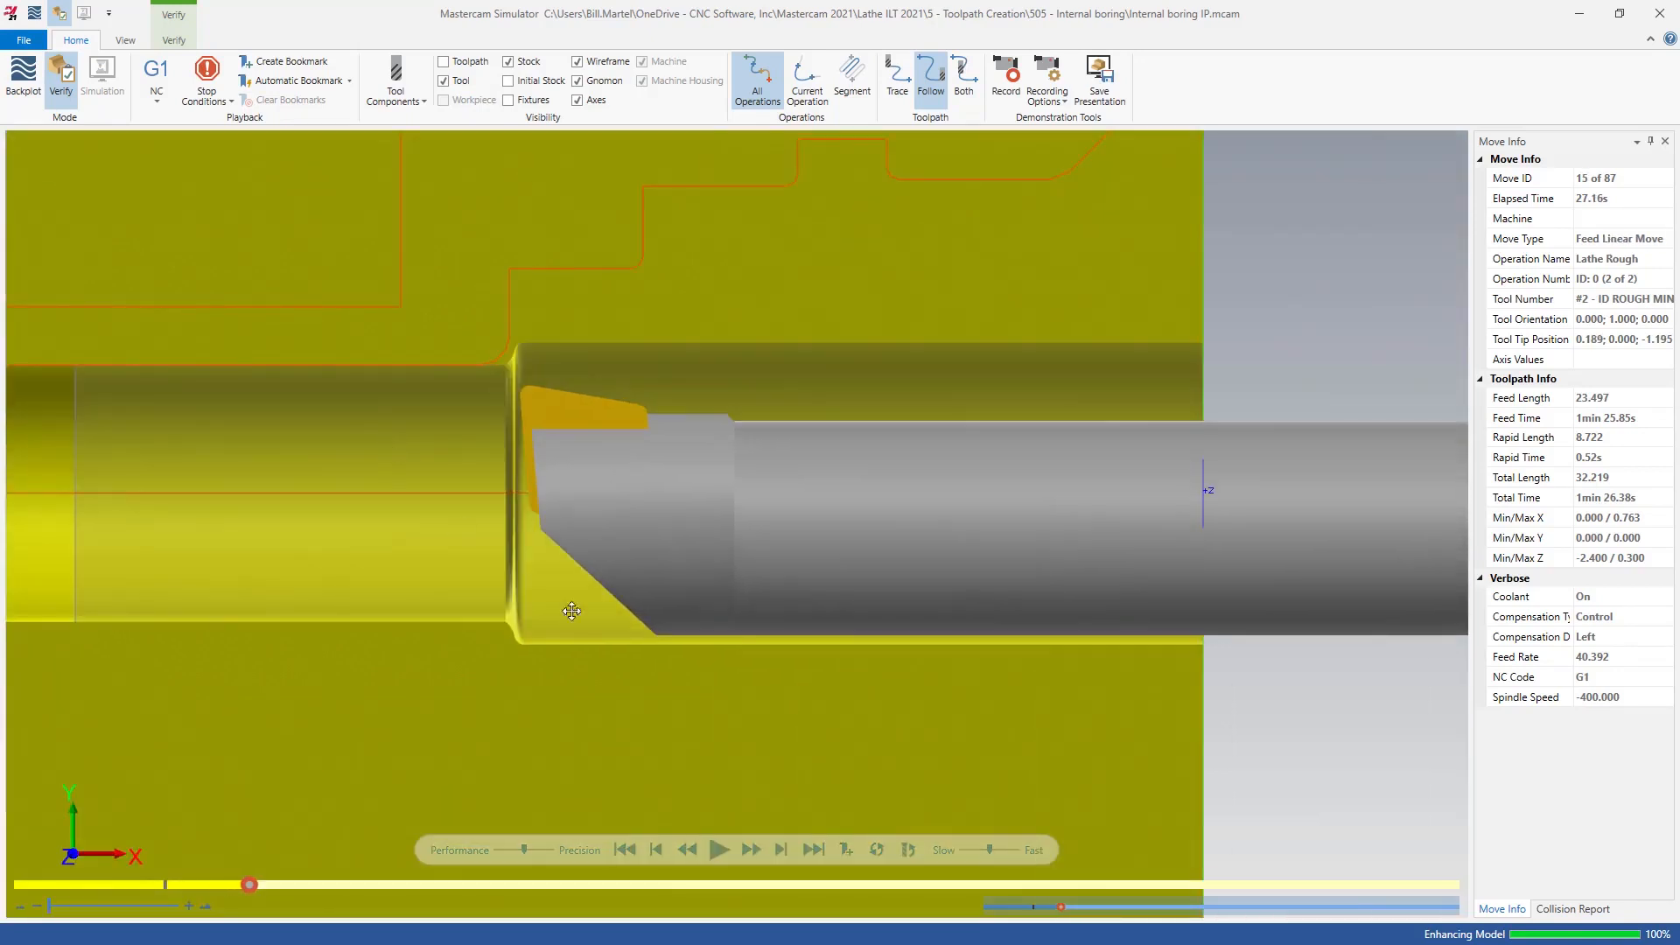
scroll(800, 673, "down", 3)
mouse_move(801, 673)
middle_mouse_down()
mouse_move(902, 669)
mouse_move(795, 670)
middle_mouse_up()
key("alt+1")
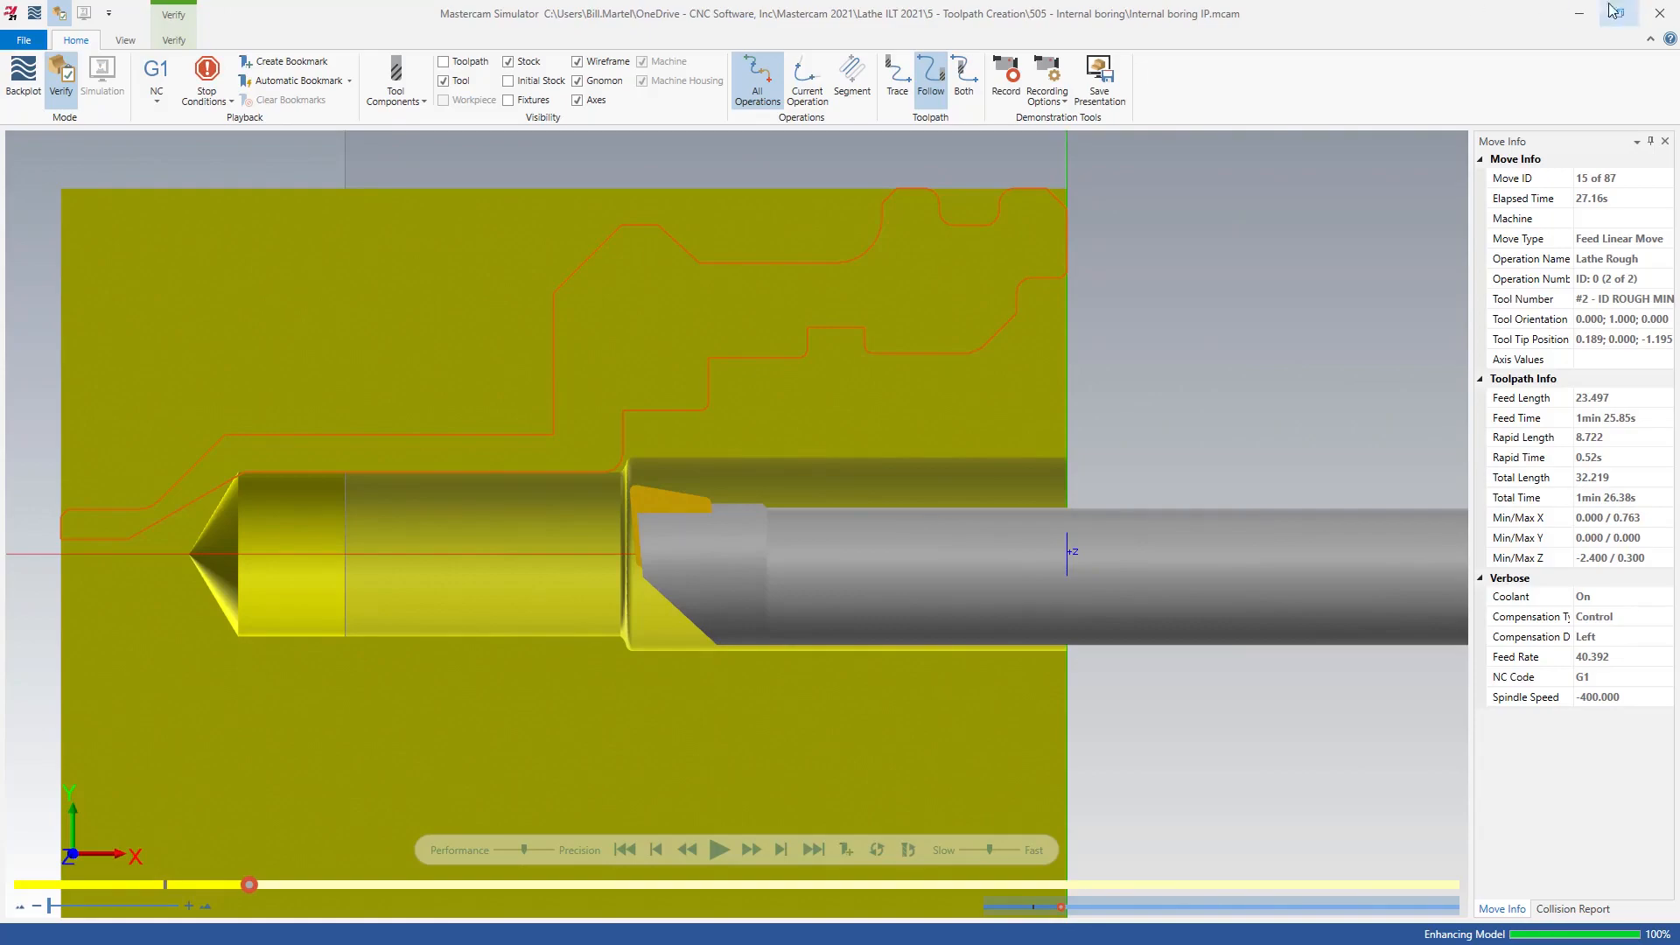
left_click(1660, 13)
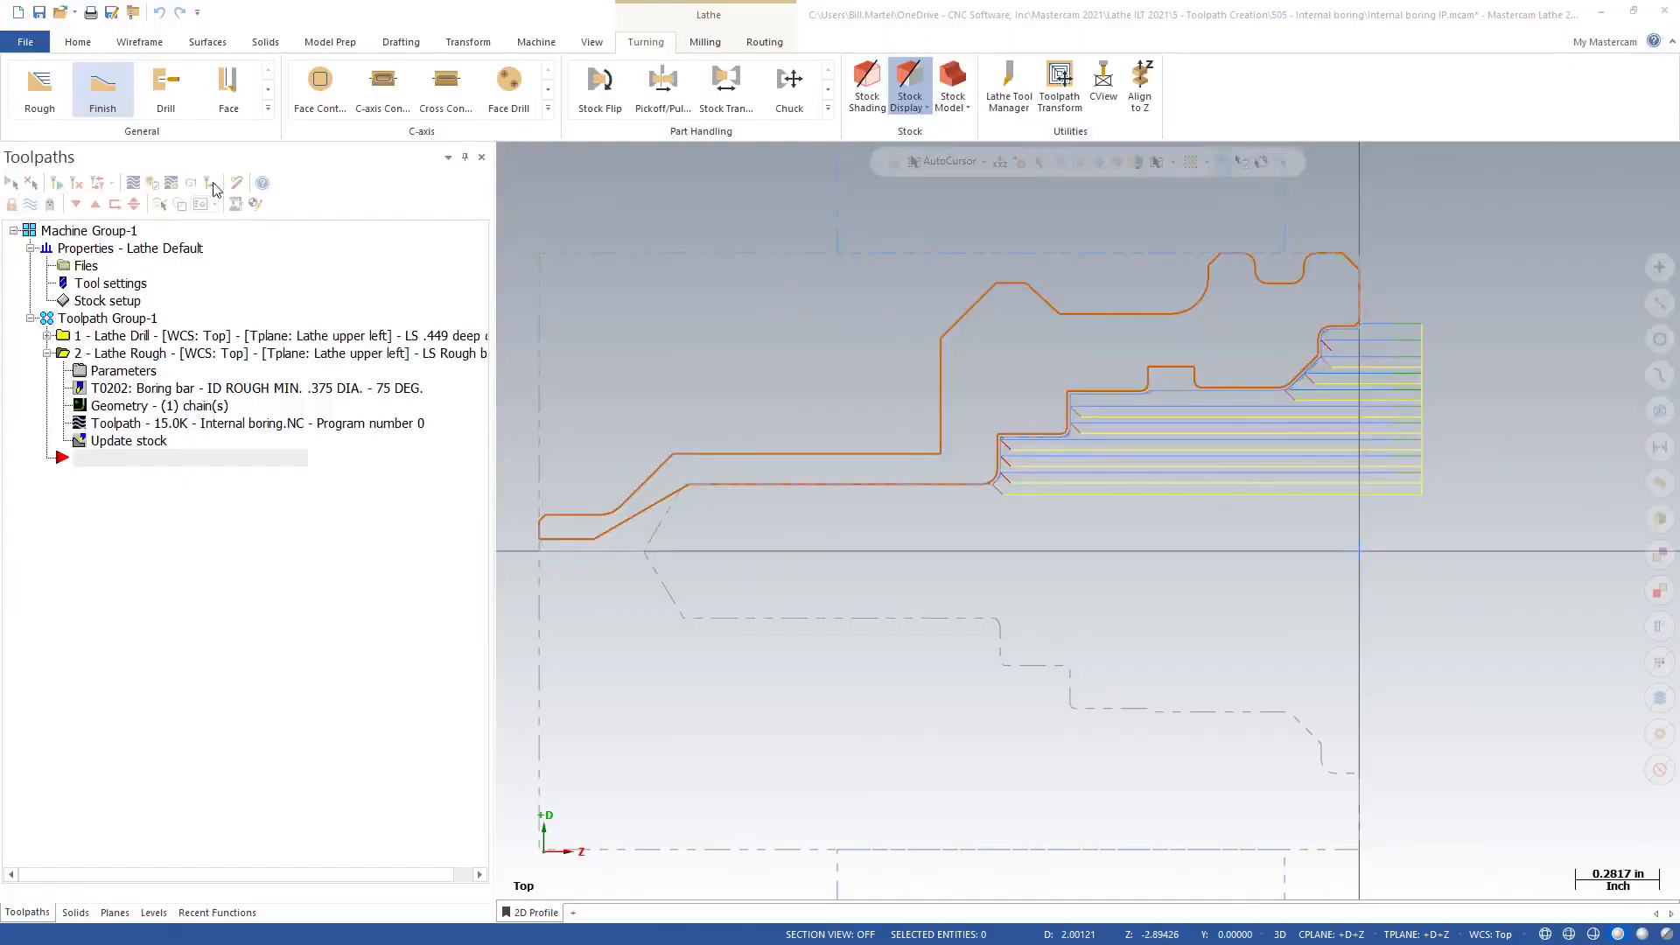
- Start a lathe Finish toolpath on the same inner profile by reusing the last chain
left_click(104, 103)
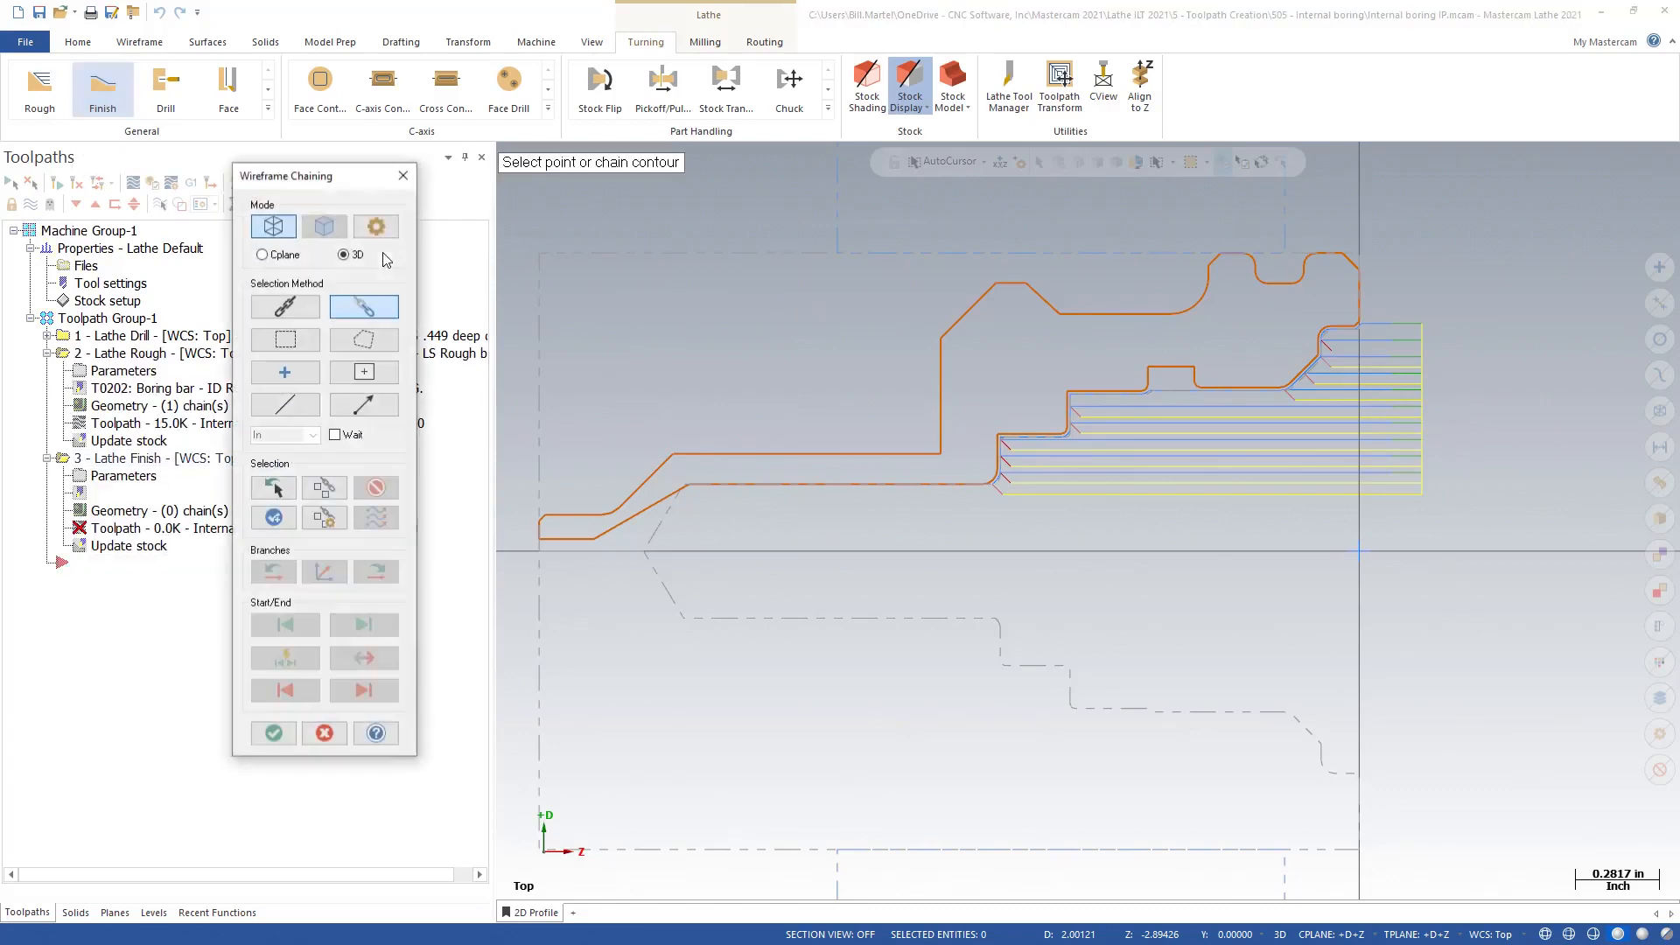
left_click(274, 489)
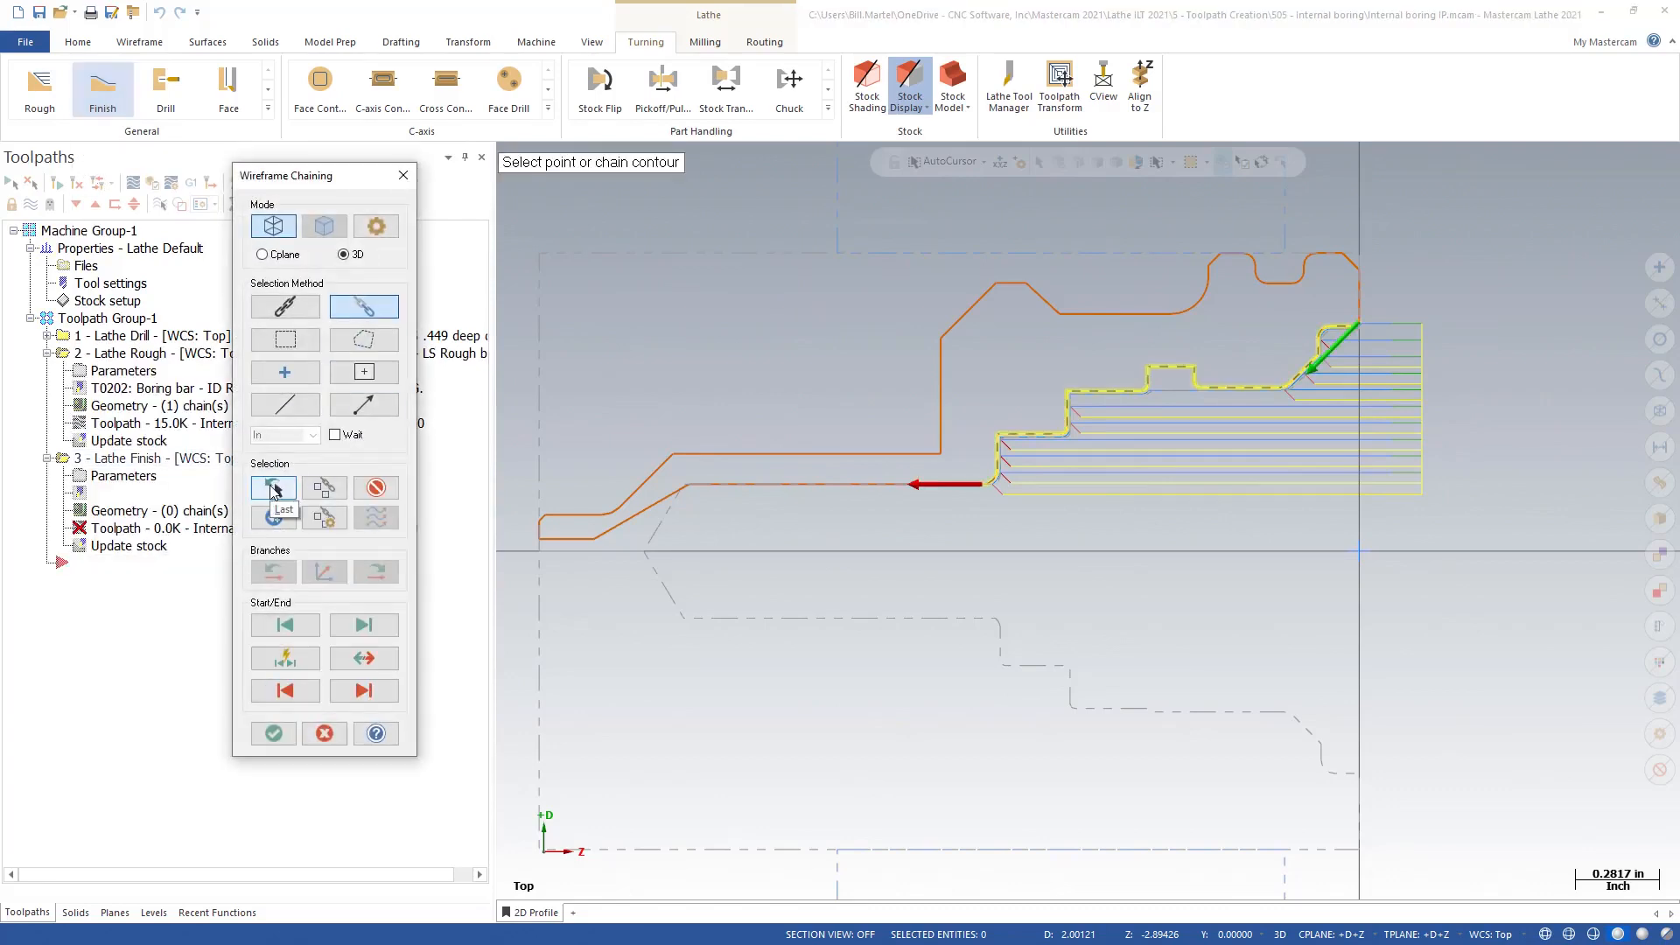
left_click(273, 733)
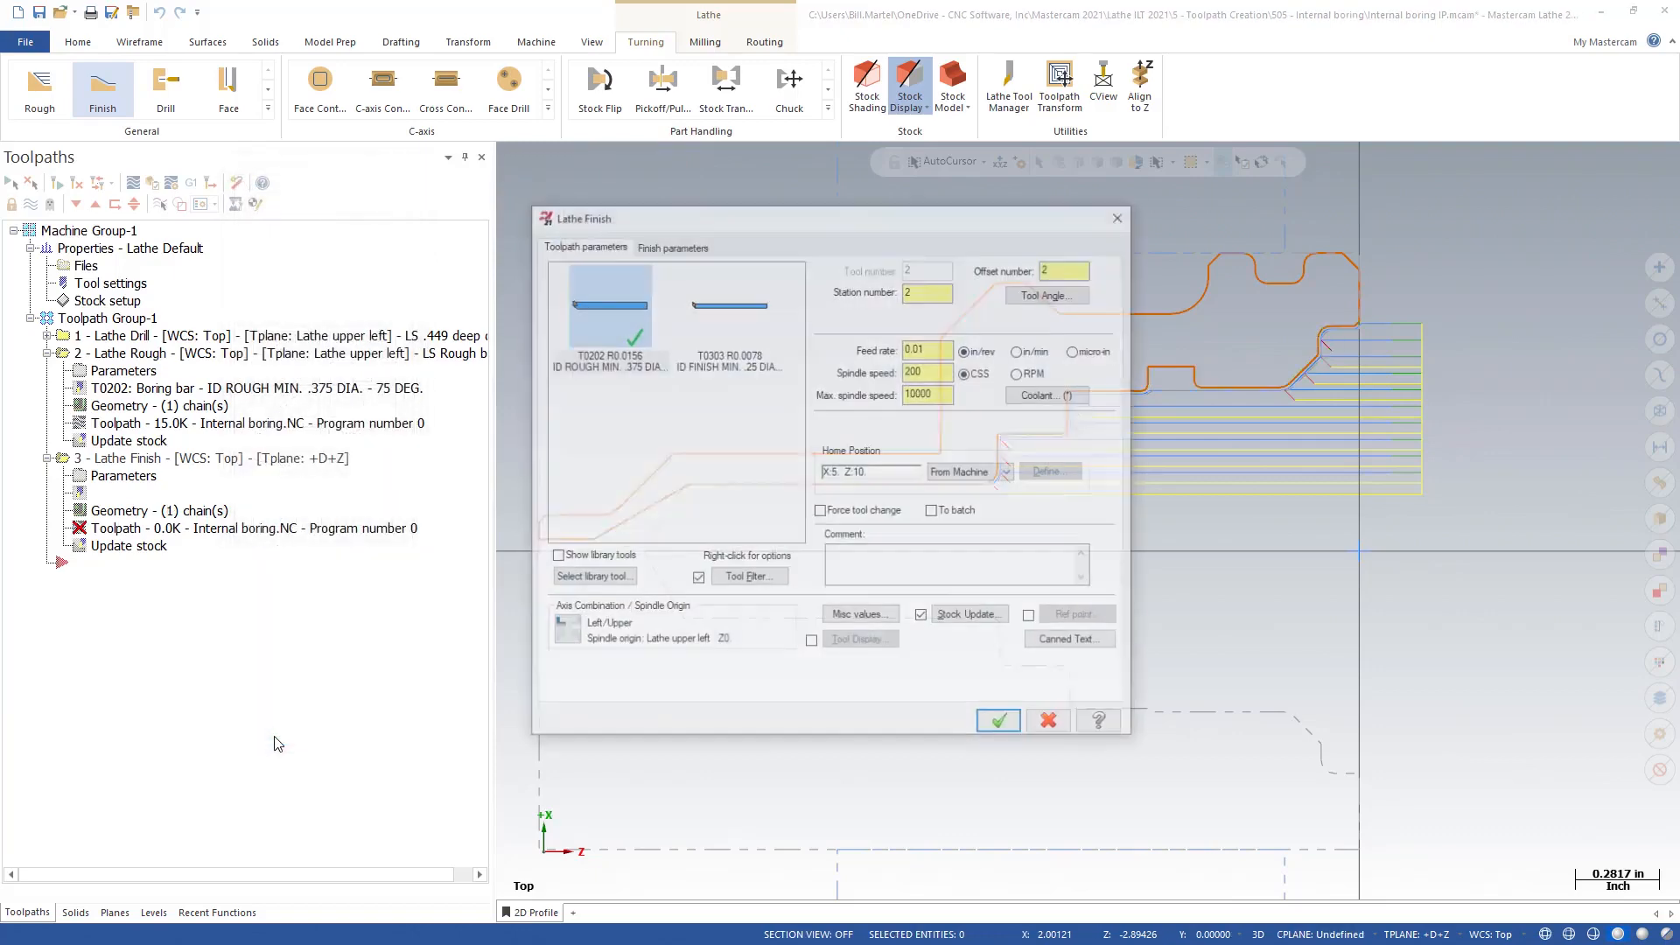
- Select boring bar T0303 ID FINISH MIN. .25 DIA., enter the comment "LS Finish bore" and set the spindle speed to 400 CSS
left_click(738, 317)
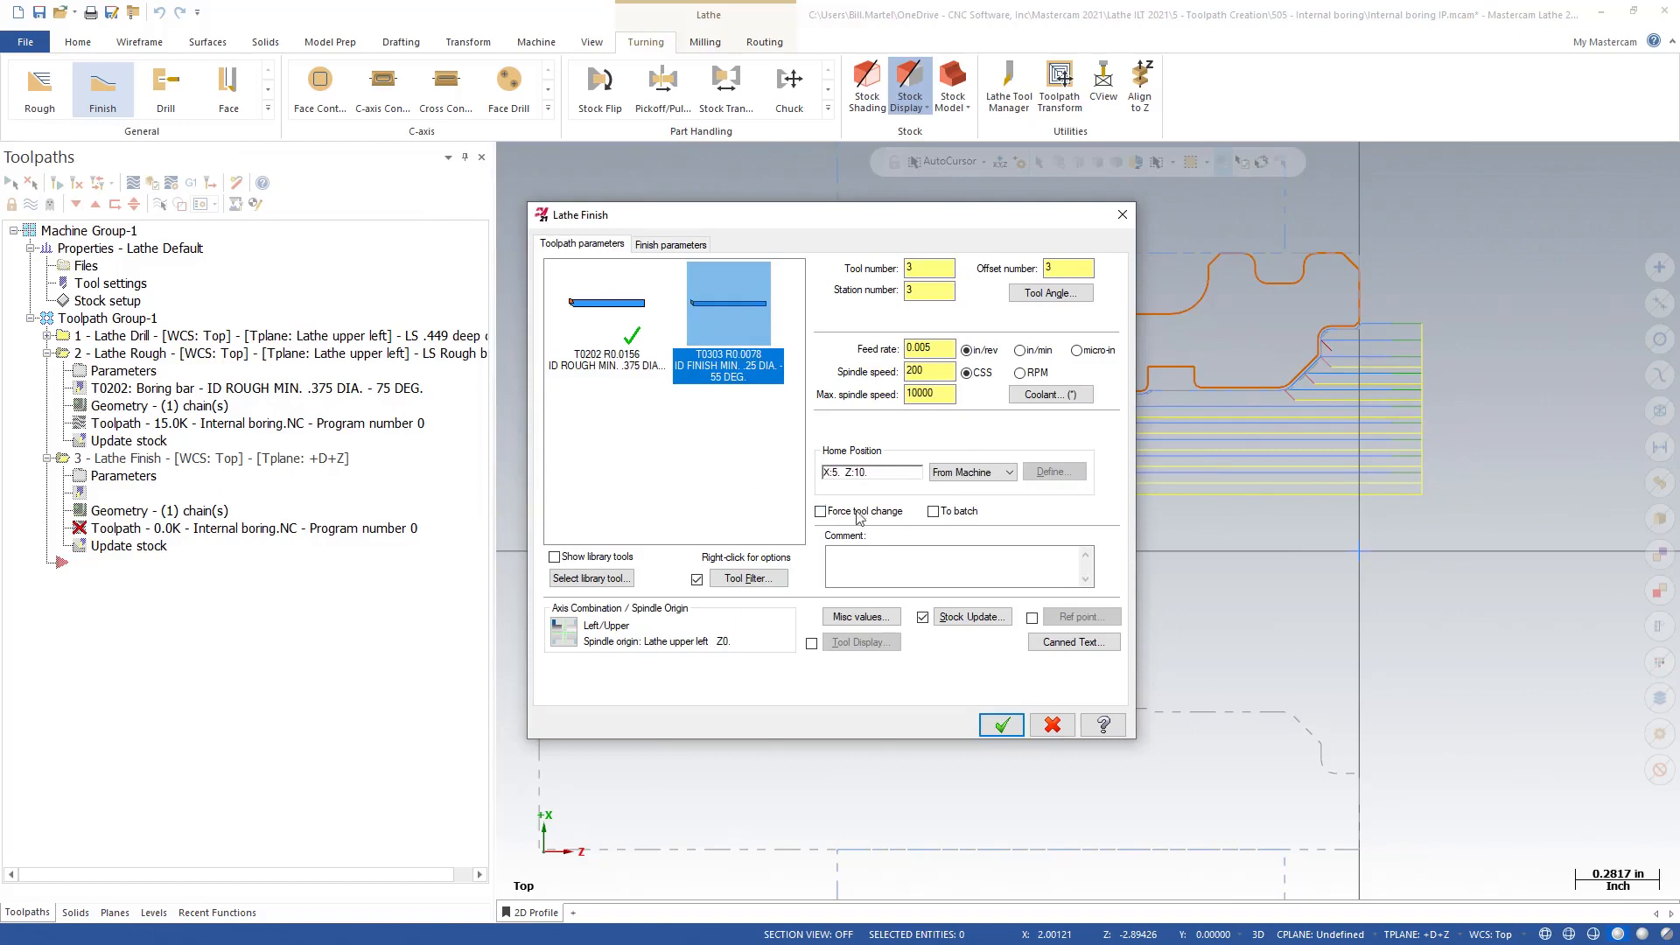
left_click(870, 557)
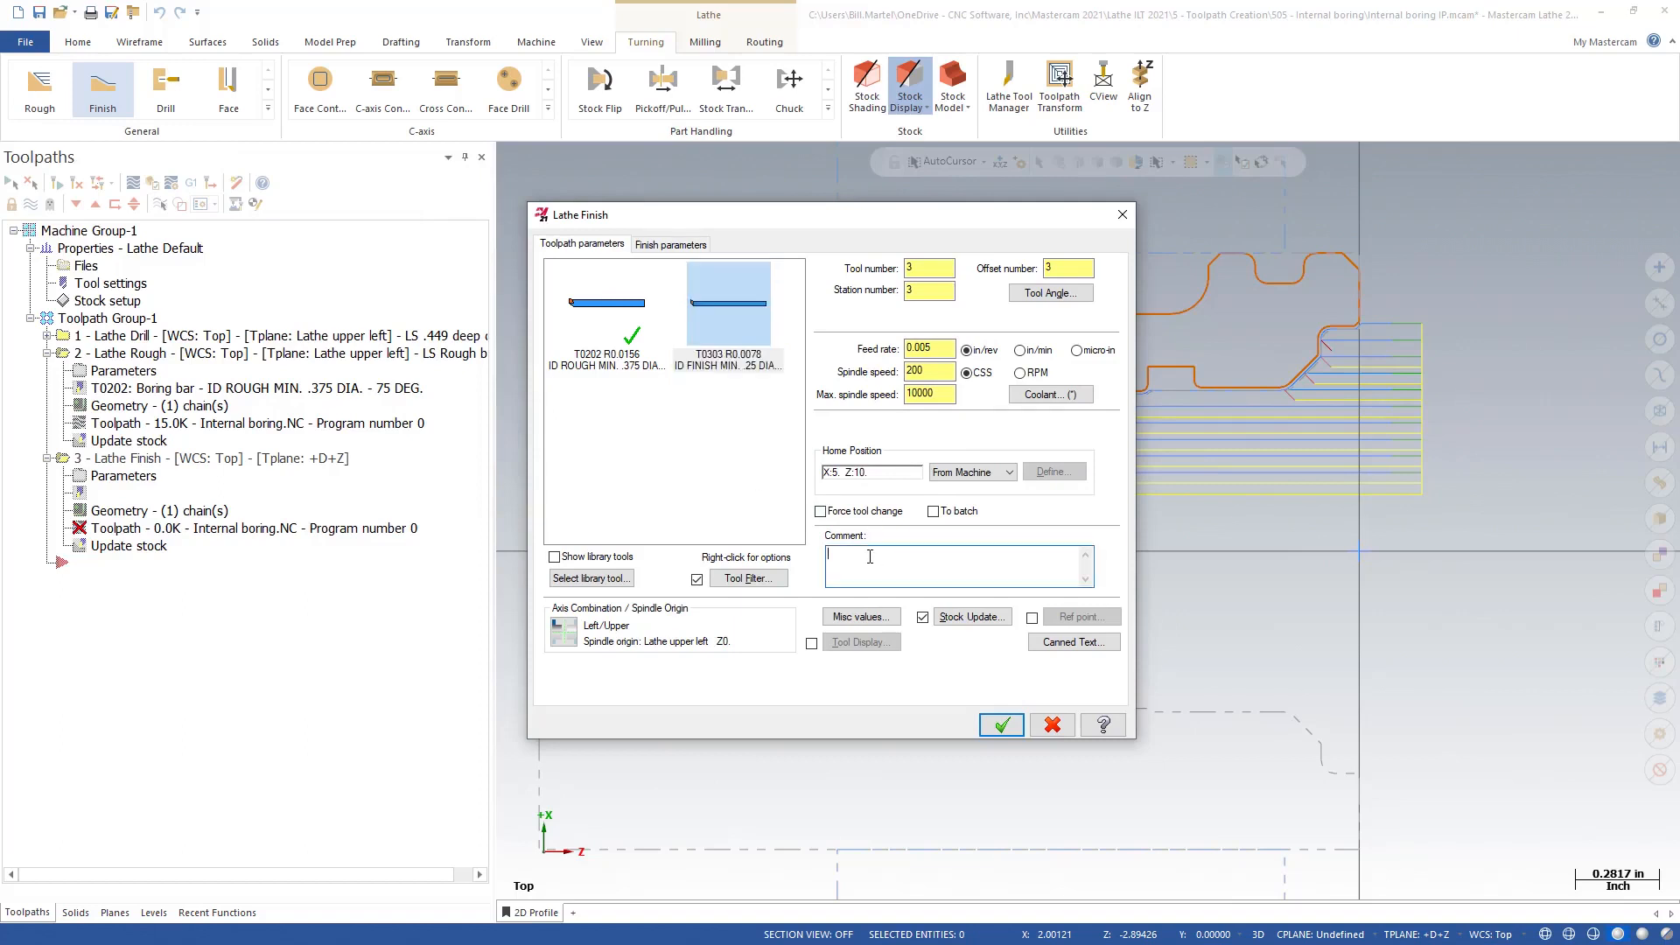
type("Finish bore")
type("LS")
left_click_drag(925, 371, 902, 378)
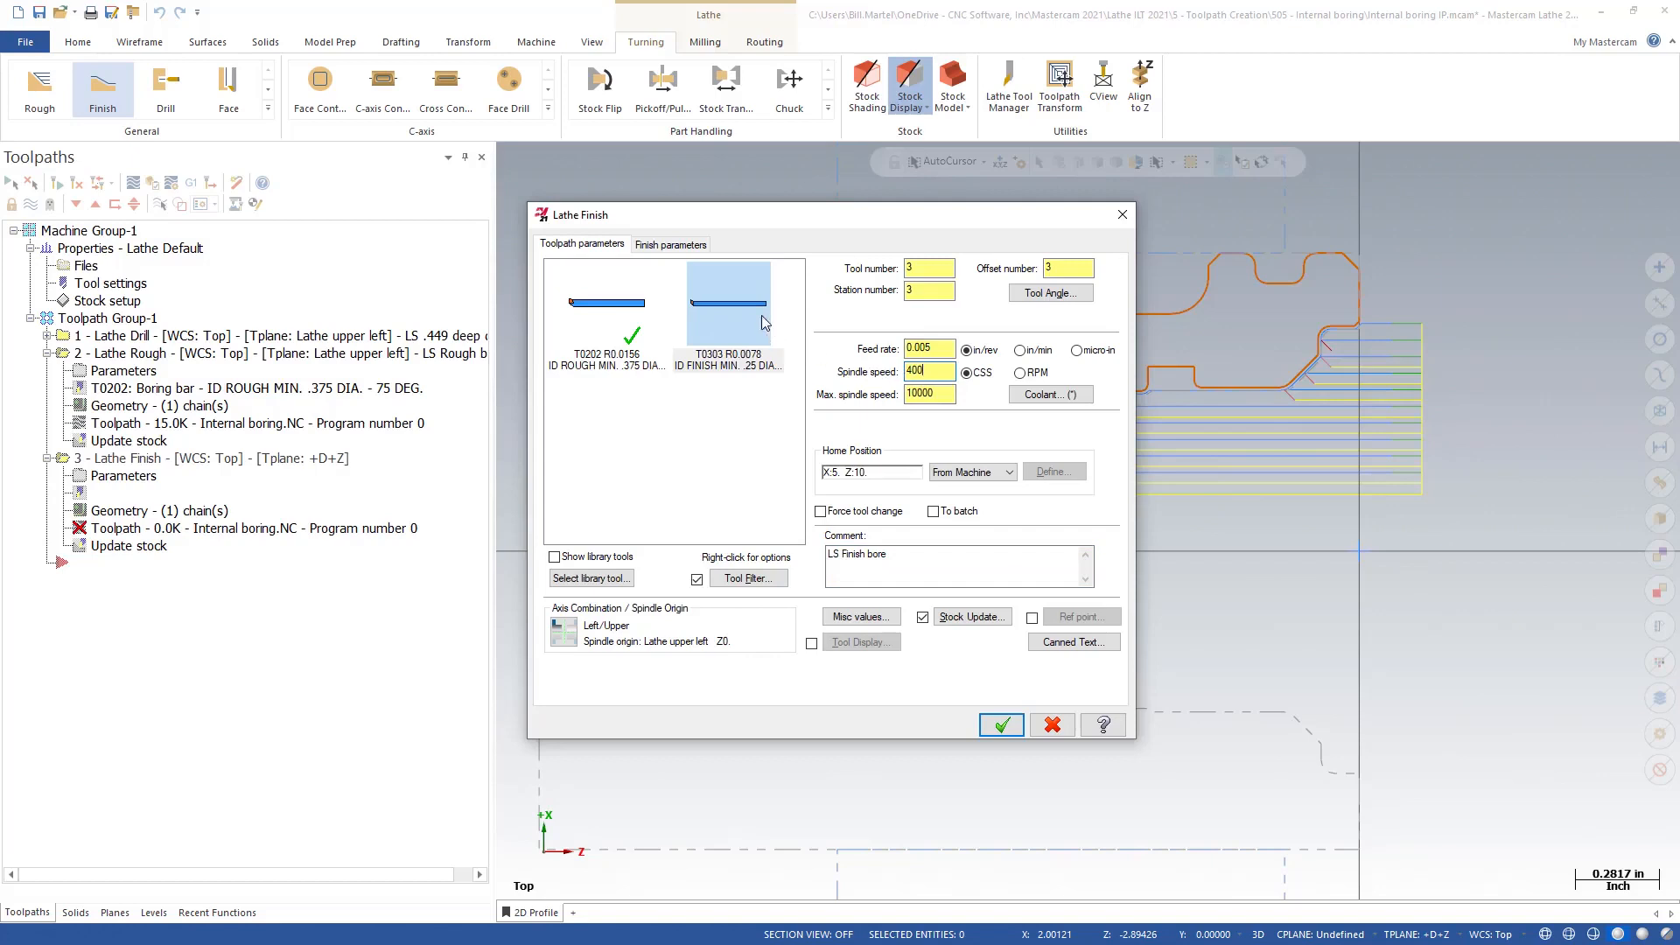
- Set the finish pass's tool compensation type to Control and extend the contour to the stock
left_click(671, 245)
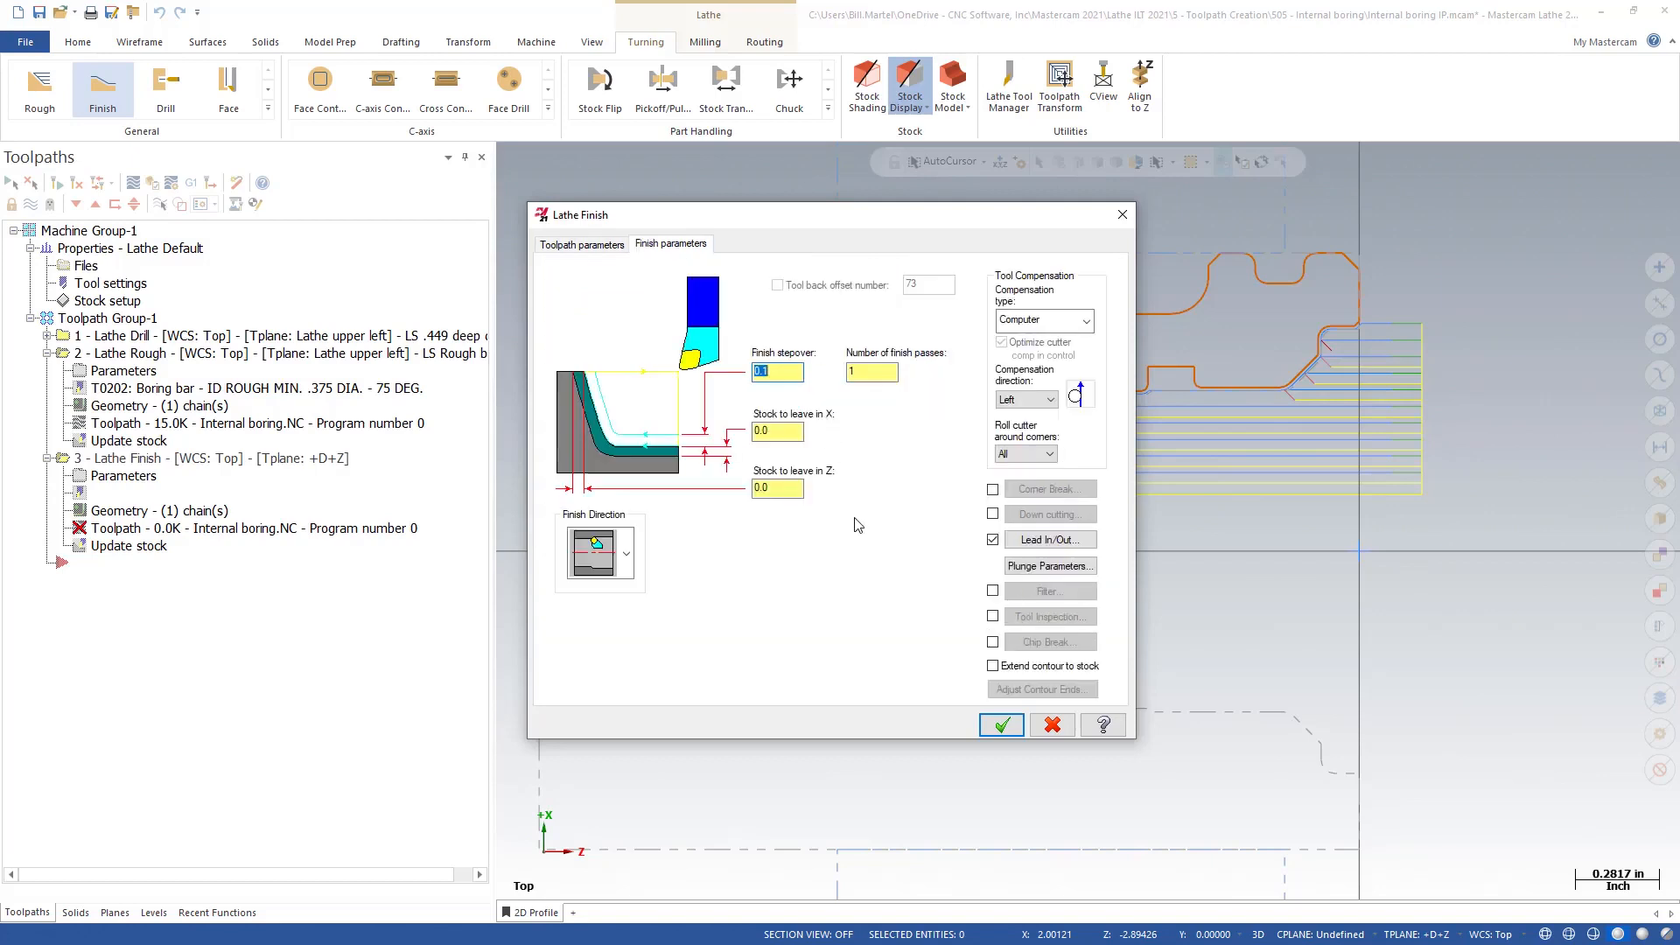
left_click(1086, 322)
left_click(1055, 359)
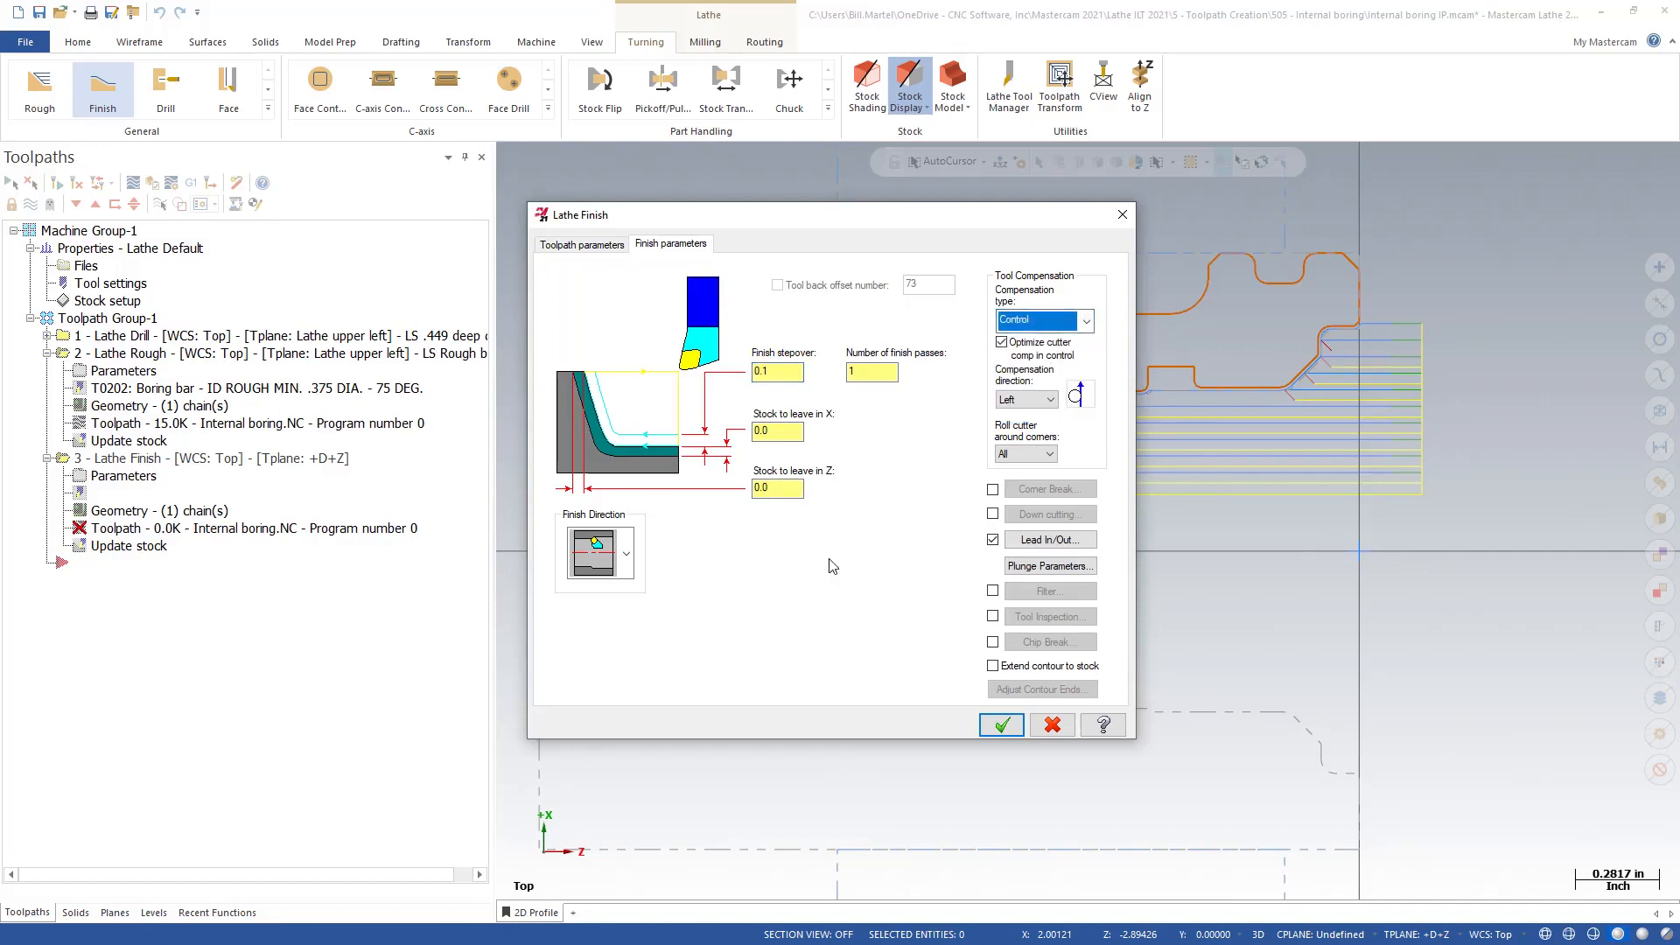
left_click(994, 667)
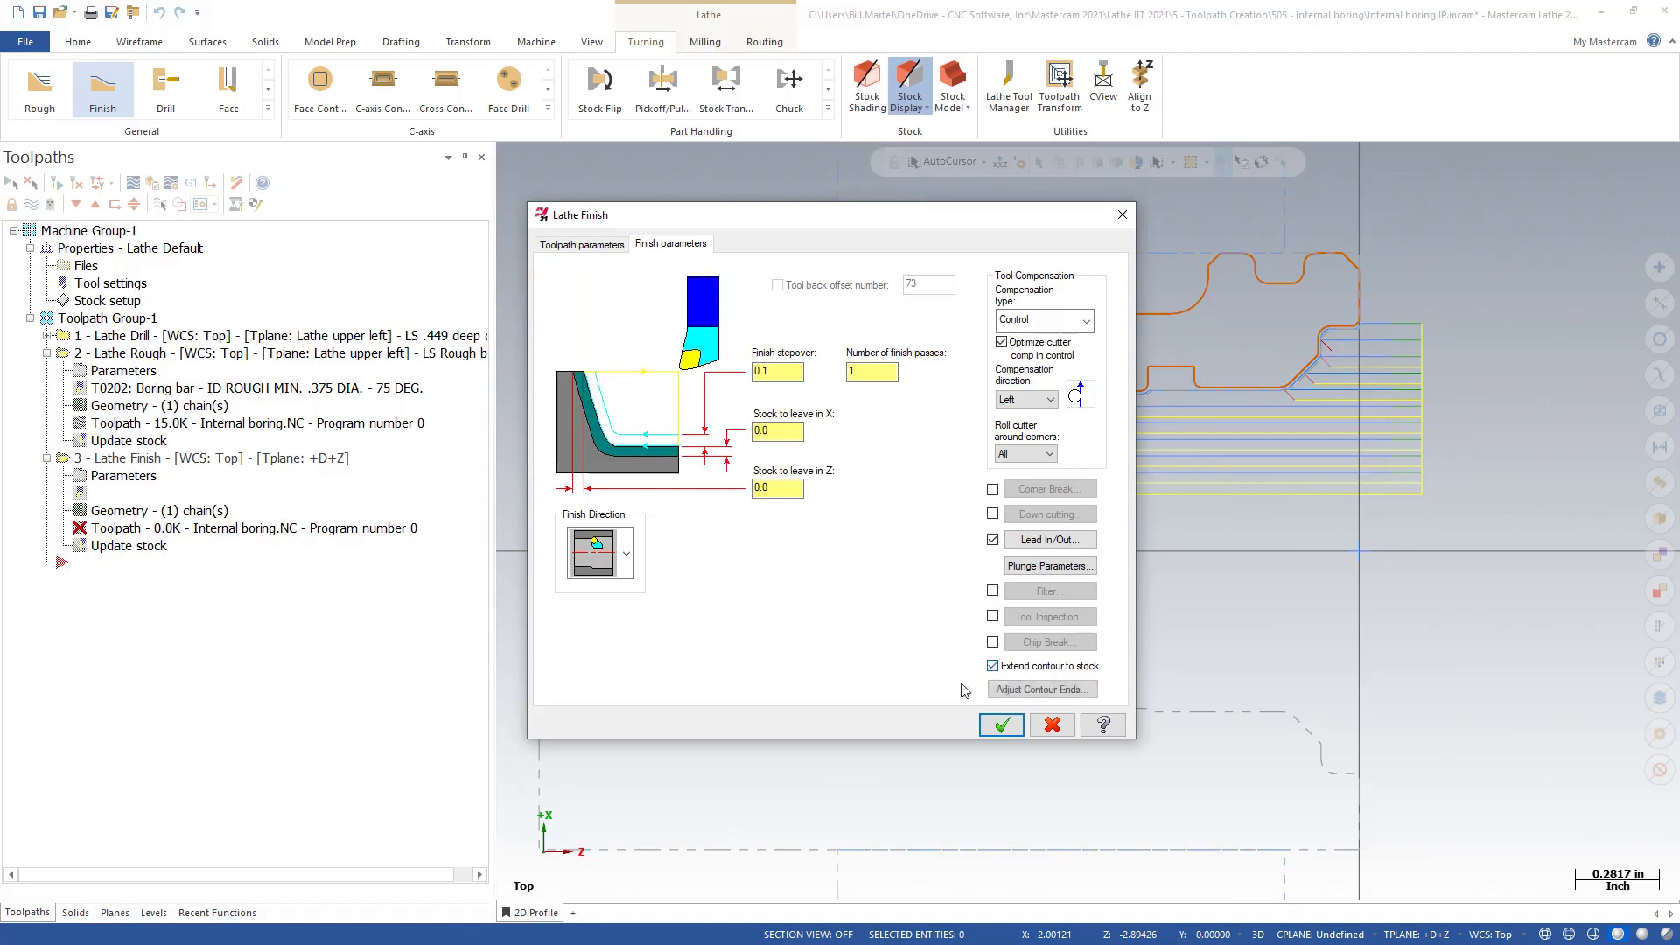
- Preview the contour end adjustment against the remaining stock, and accept the finish parameters to generate the toolpath
left_click(1003, 725)
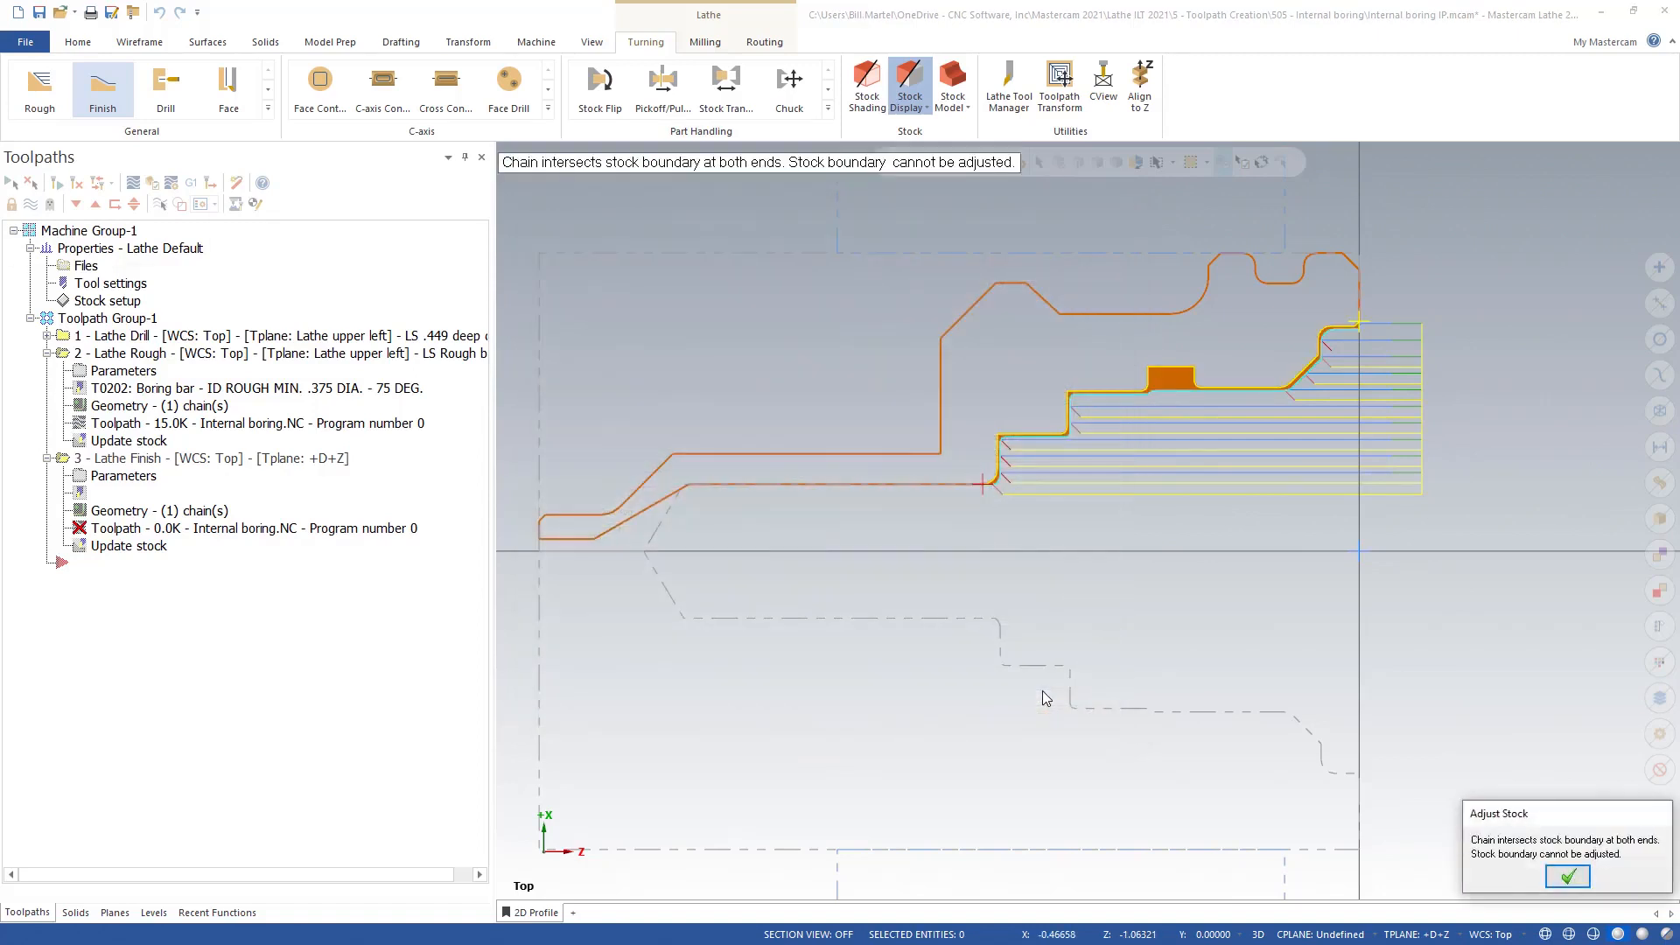
scroll(1243, 370, "up", 3)
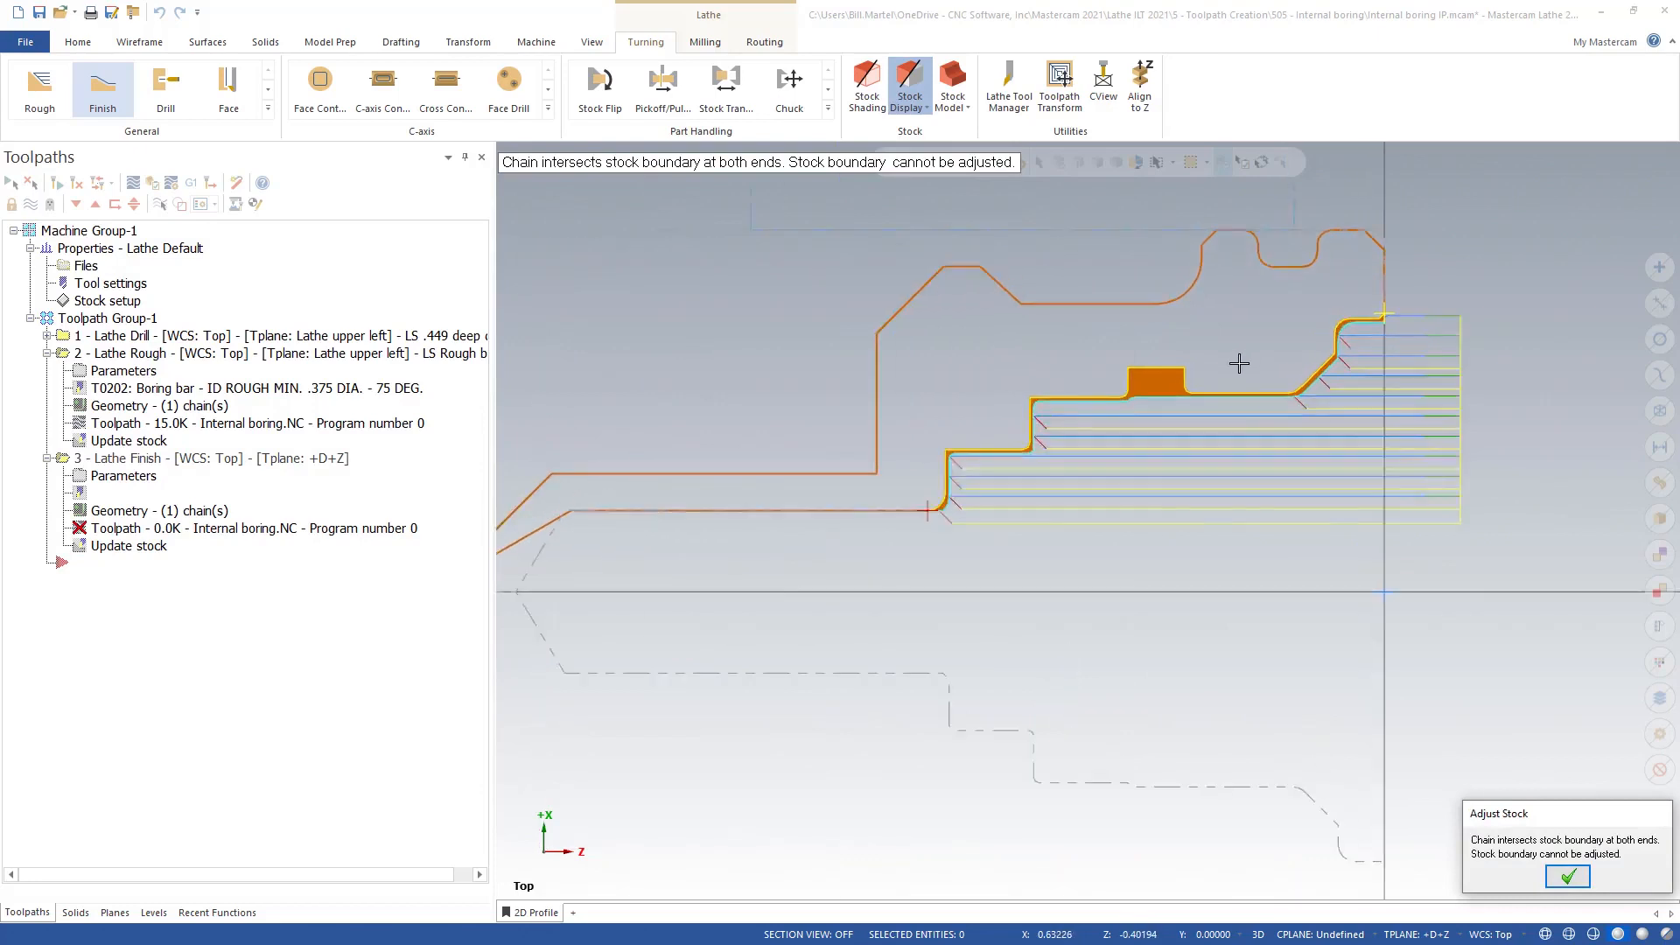
scroll(1243, 370, "up", 2)
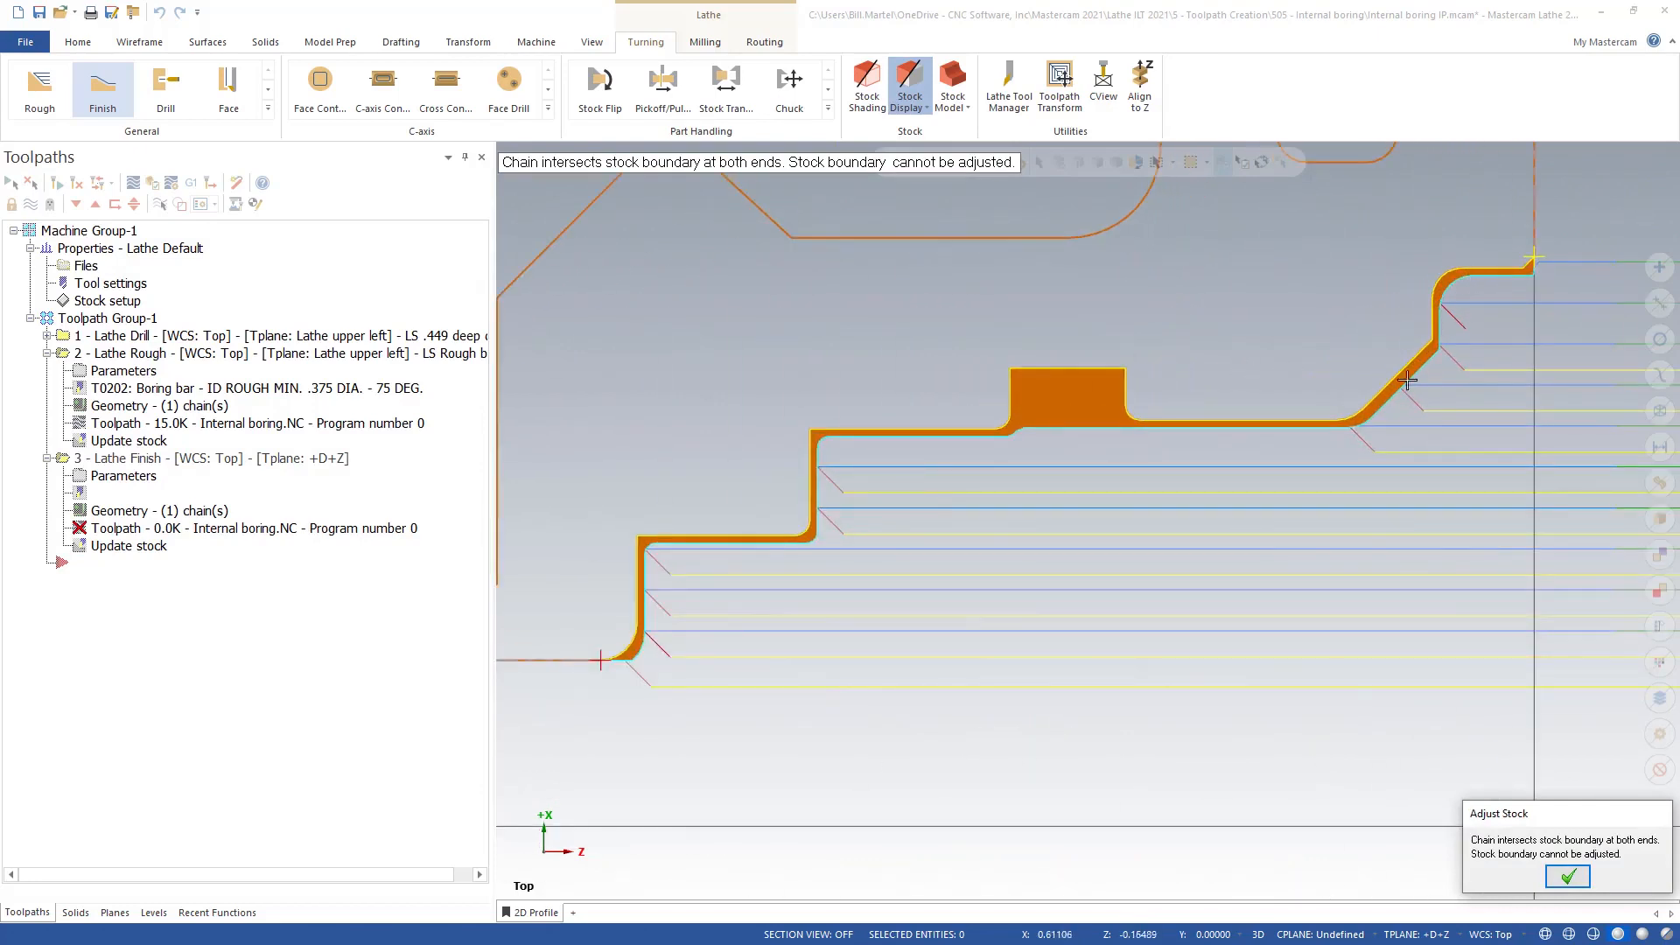
scroll(870, 591, "down", 4)
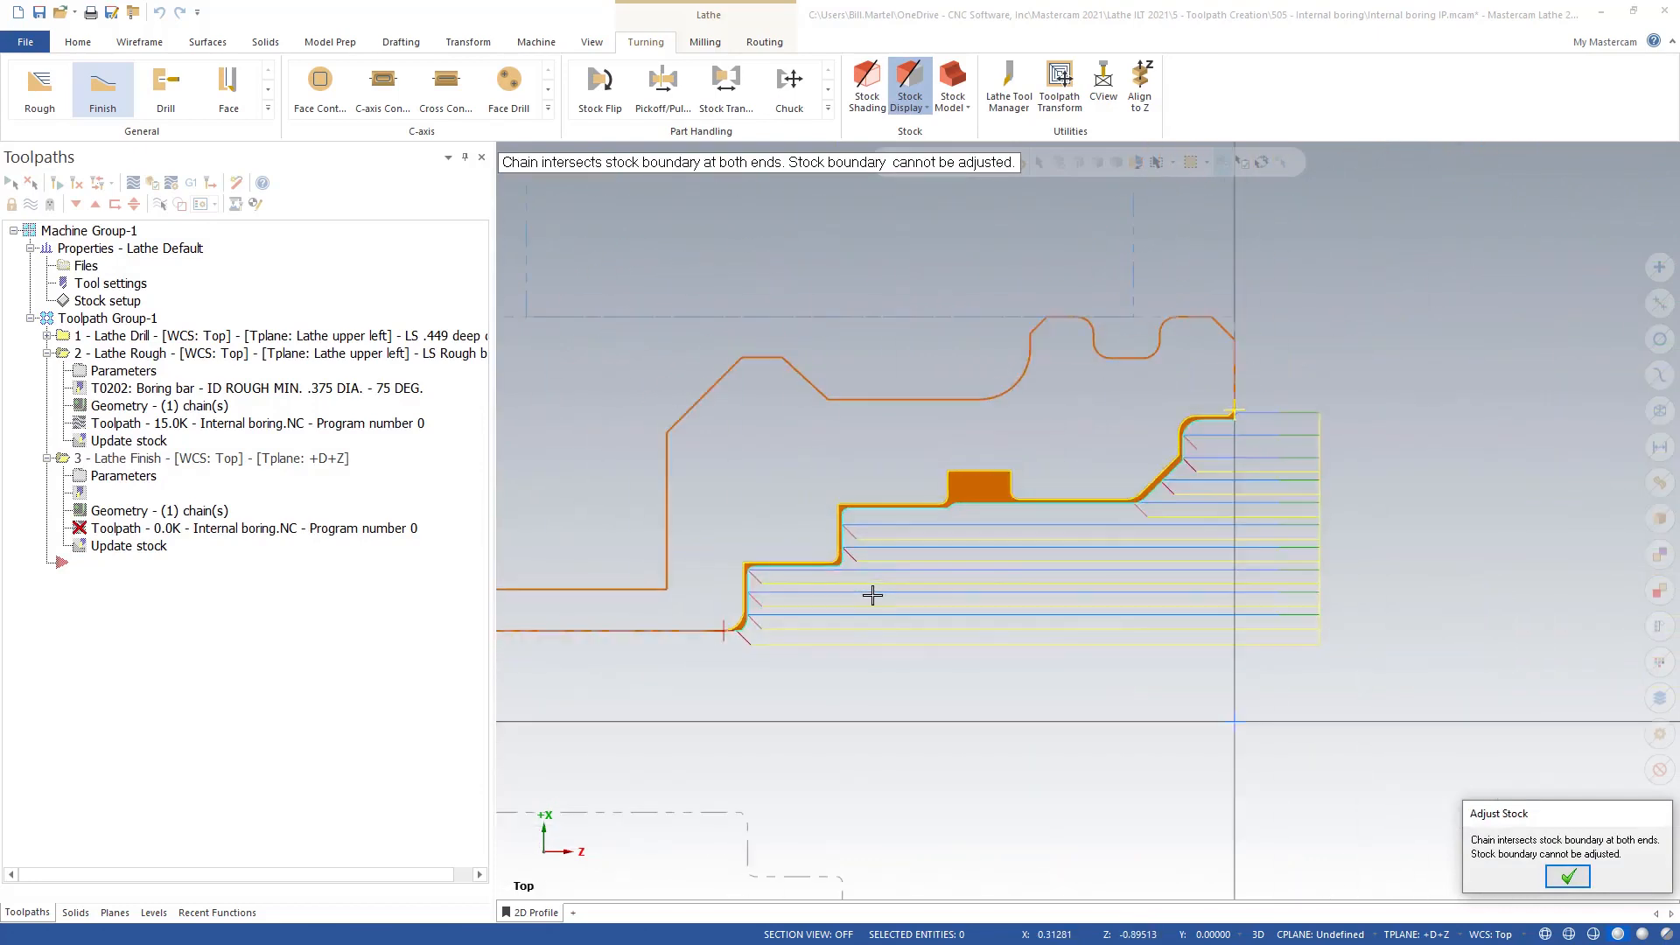
scroll(872, 596, "down", 1)
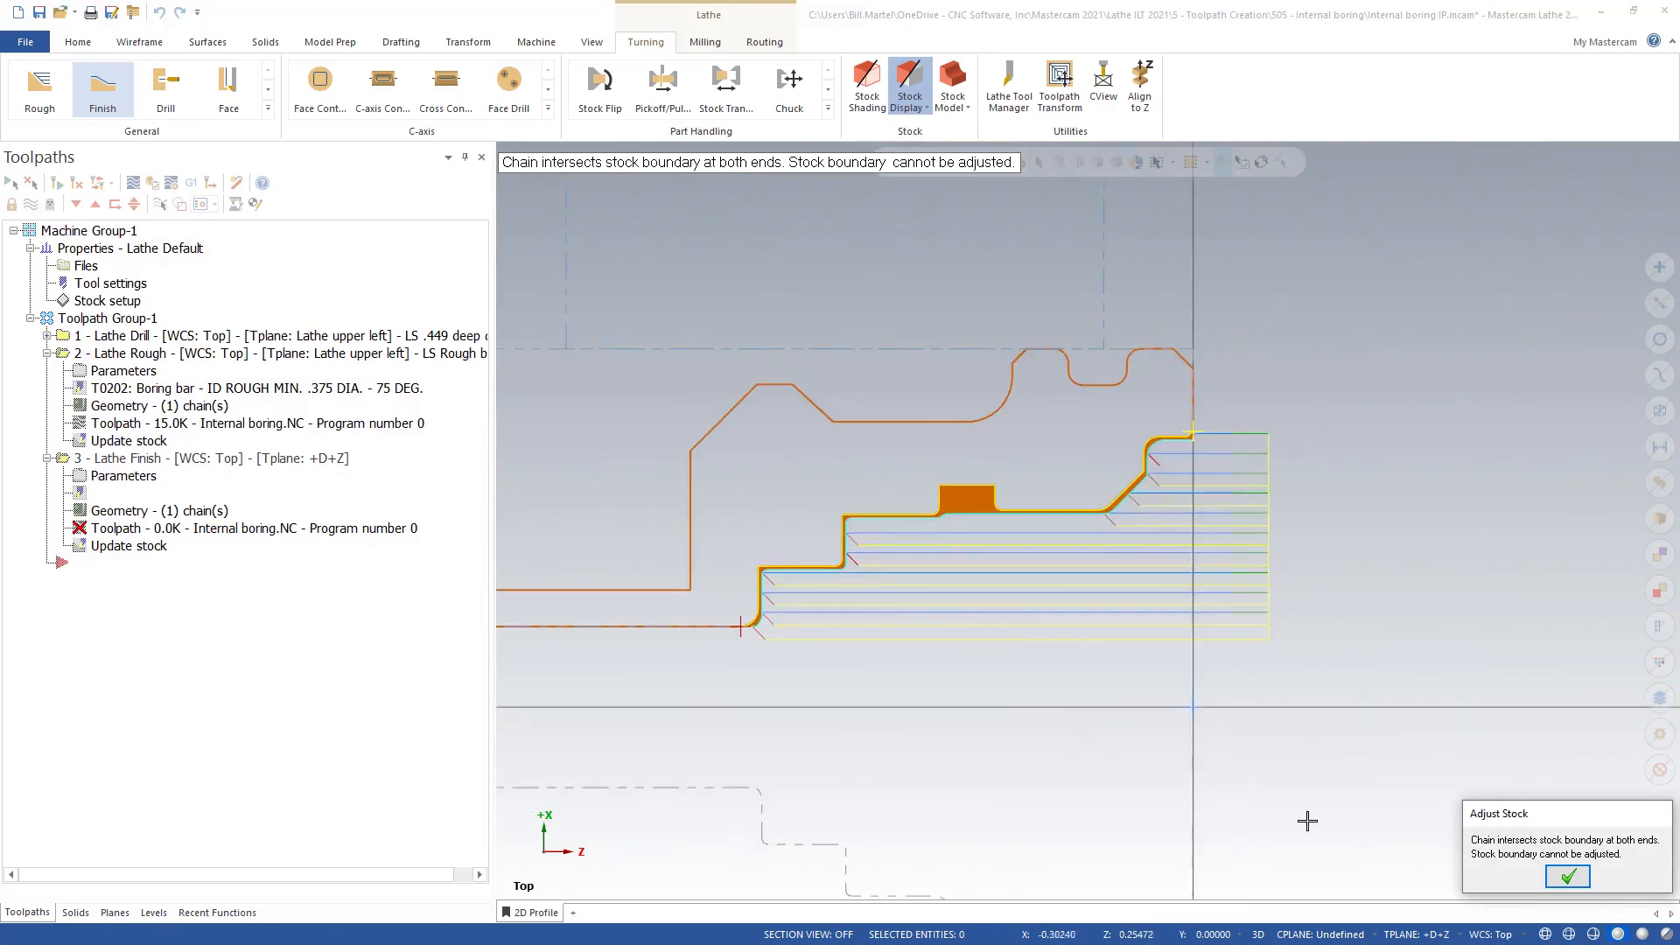
left_click(1568, 878)
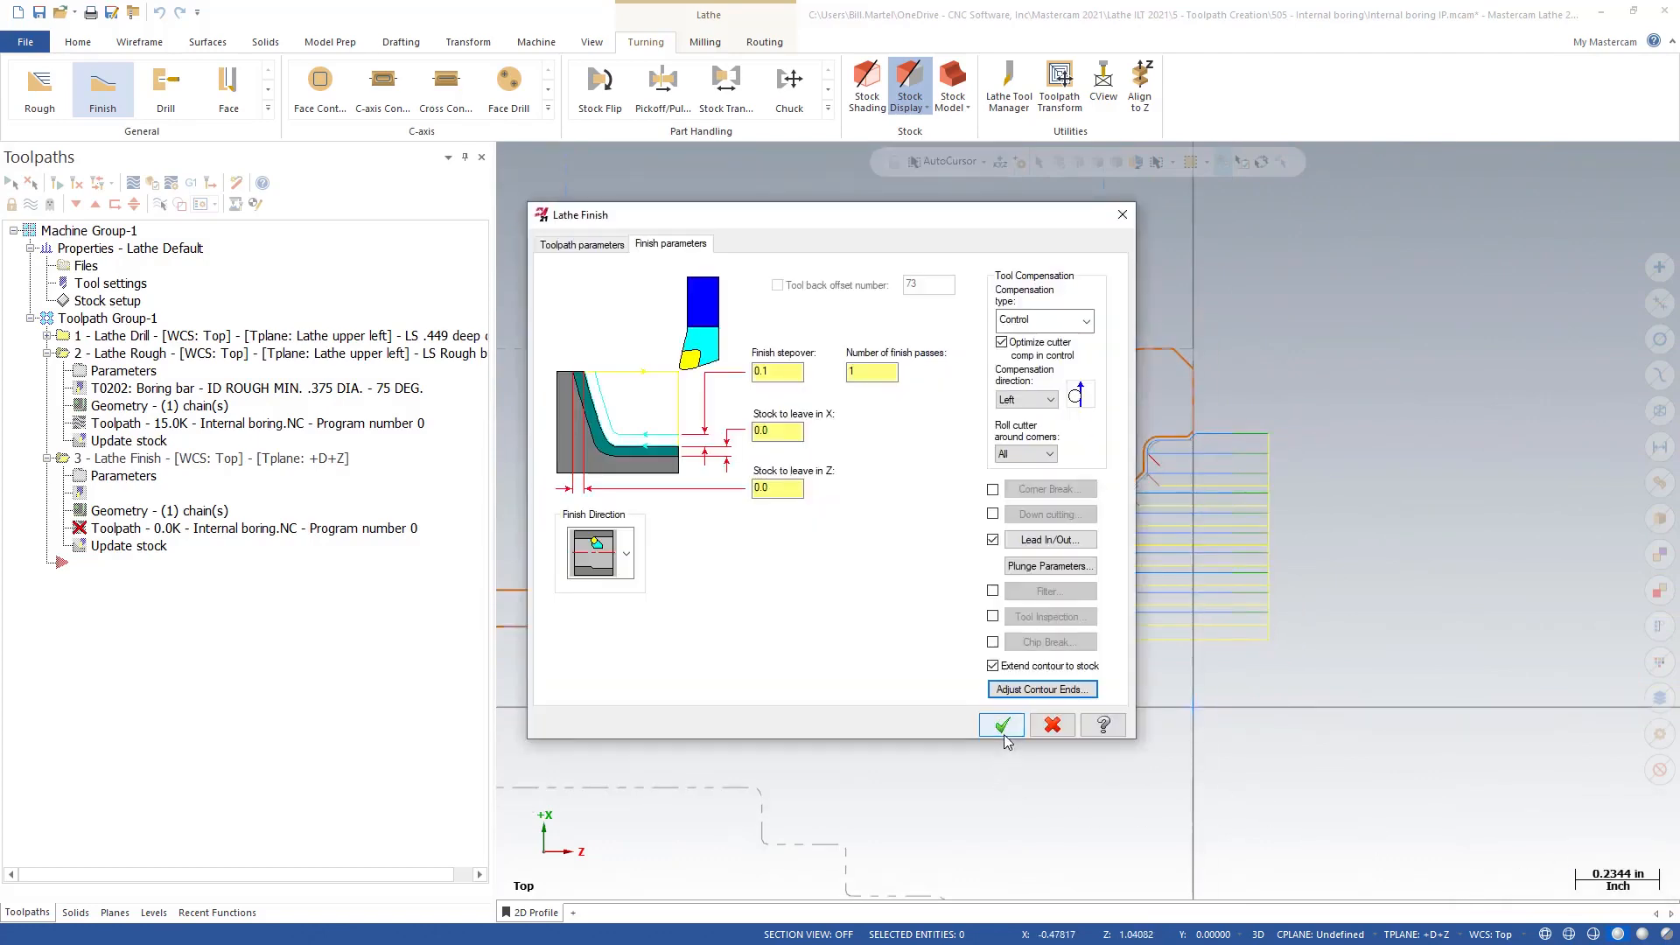
left_click(1002, 725)
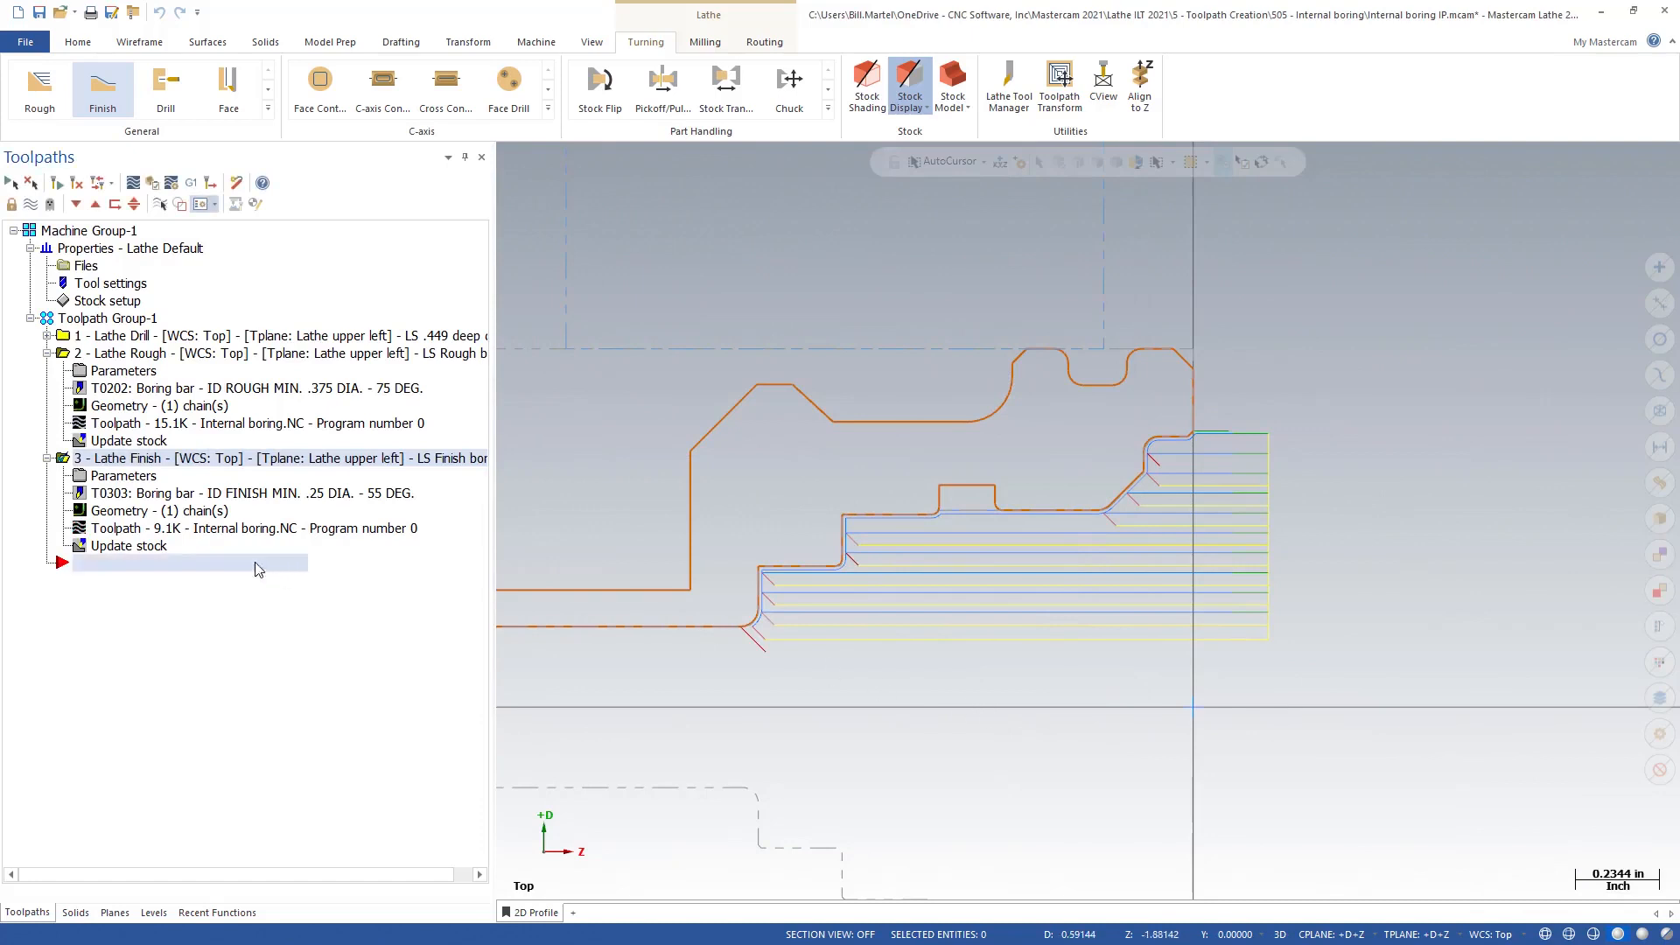
- Backplot the Lathe Finish toolpath to check the tool motion along the bore, and collapse the Lathe Rough operation
left_click(149, 530)
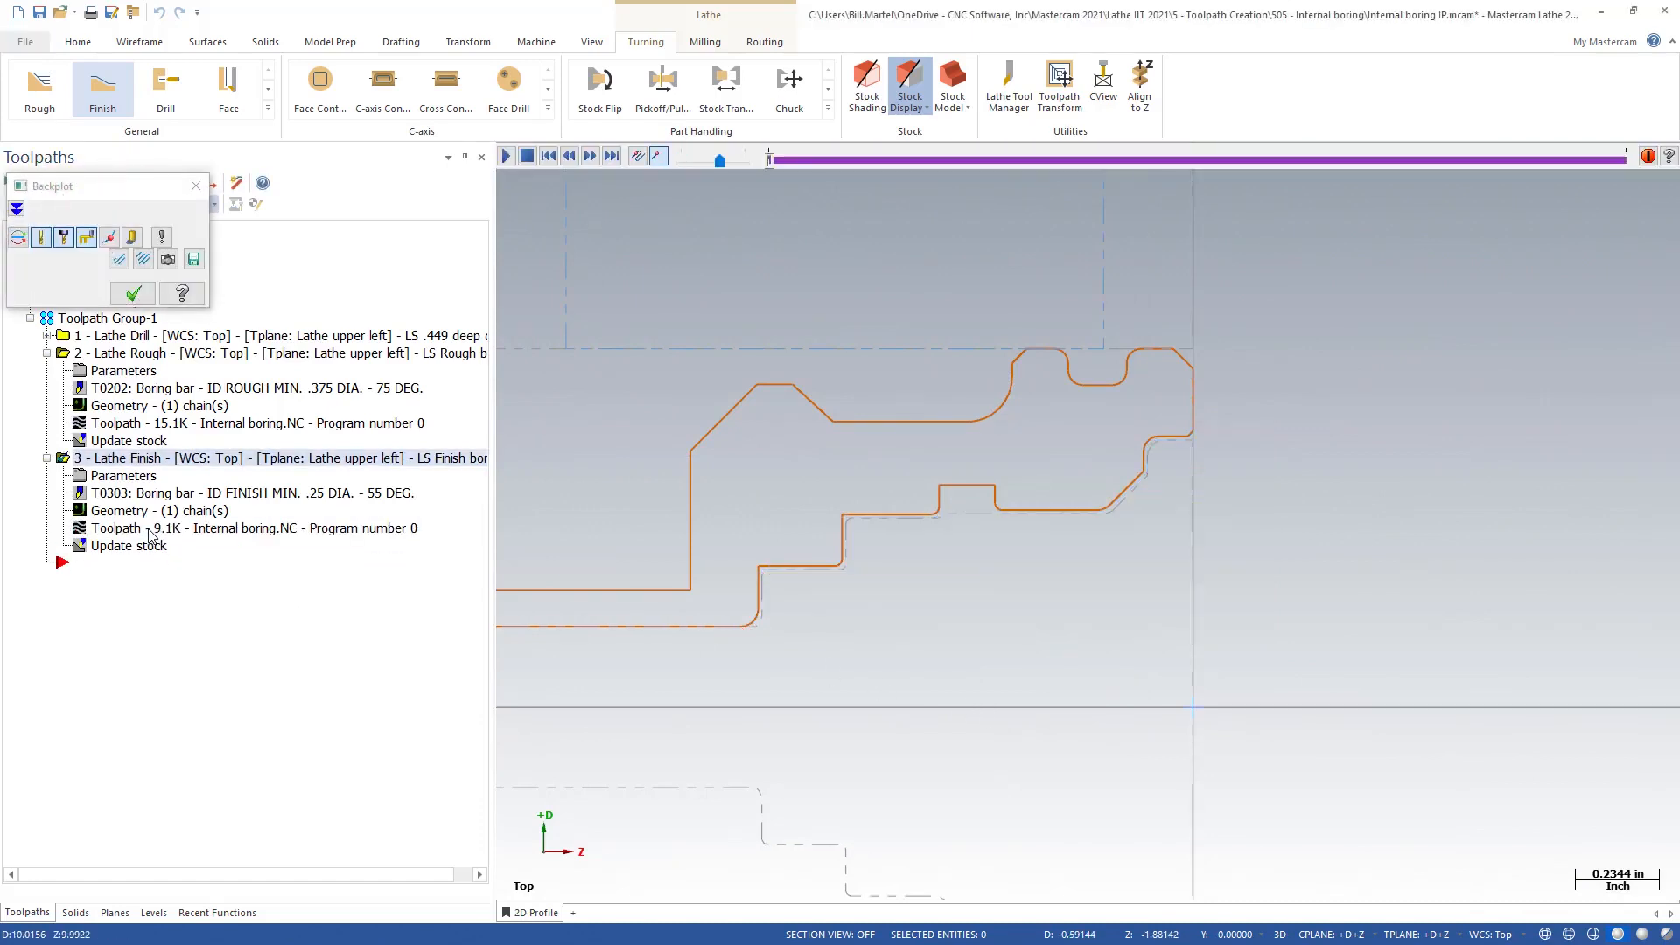
key("r")
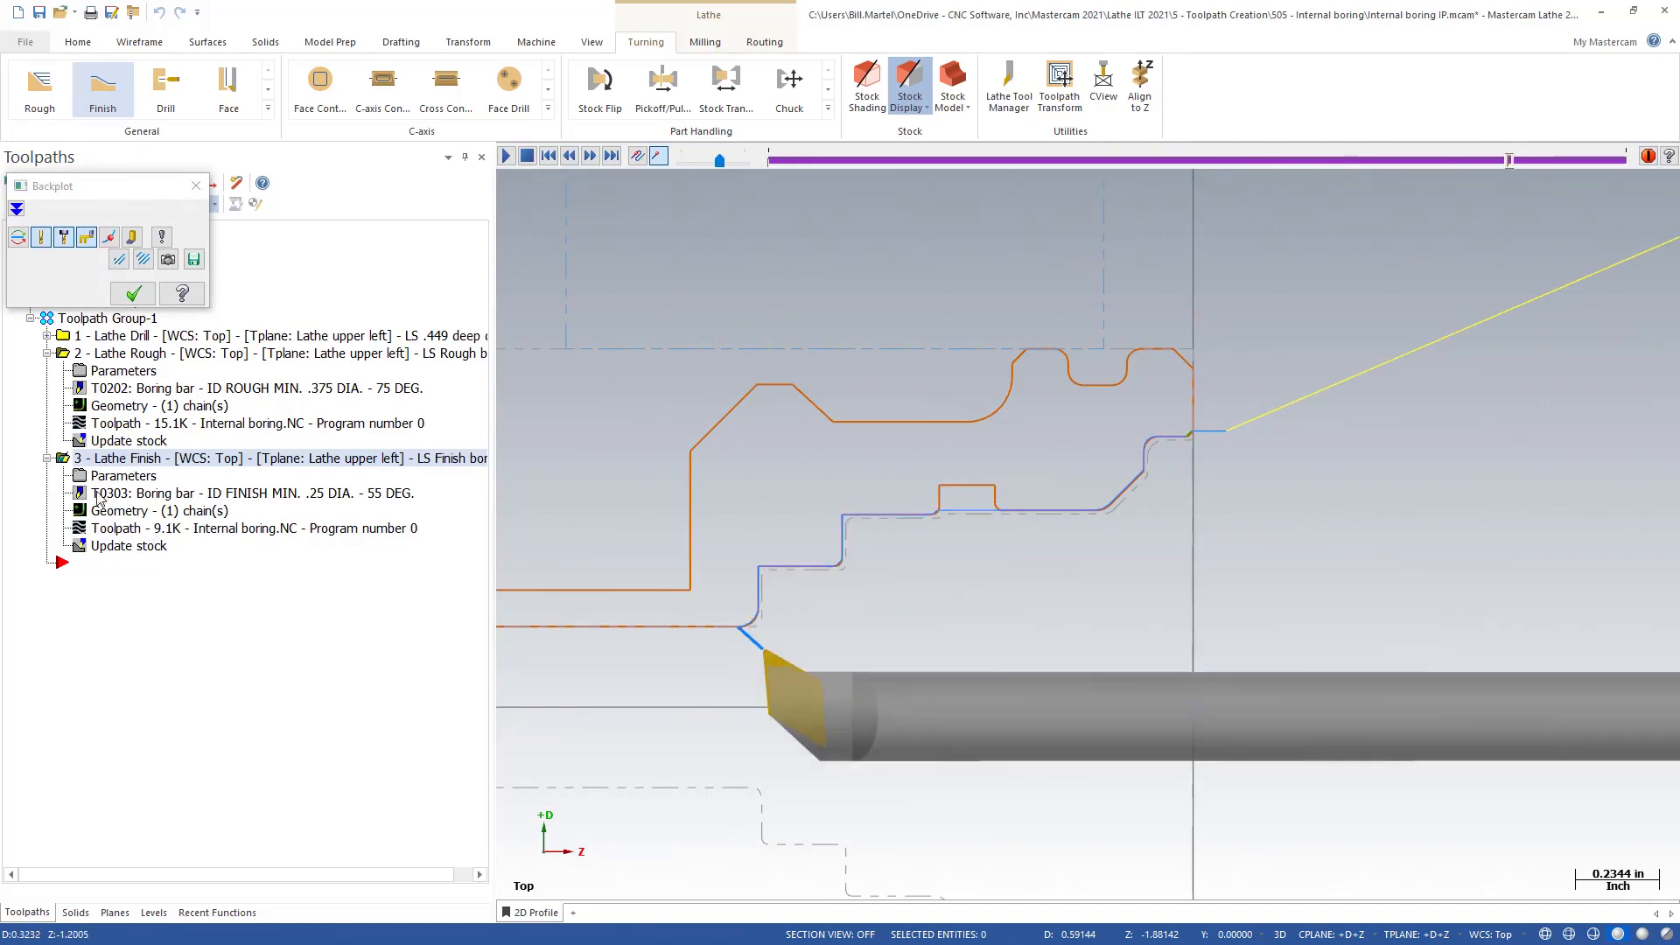
left_click(133, 293)
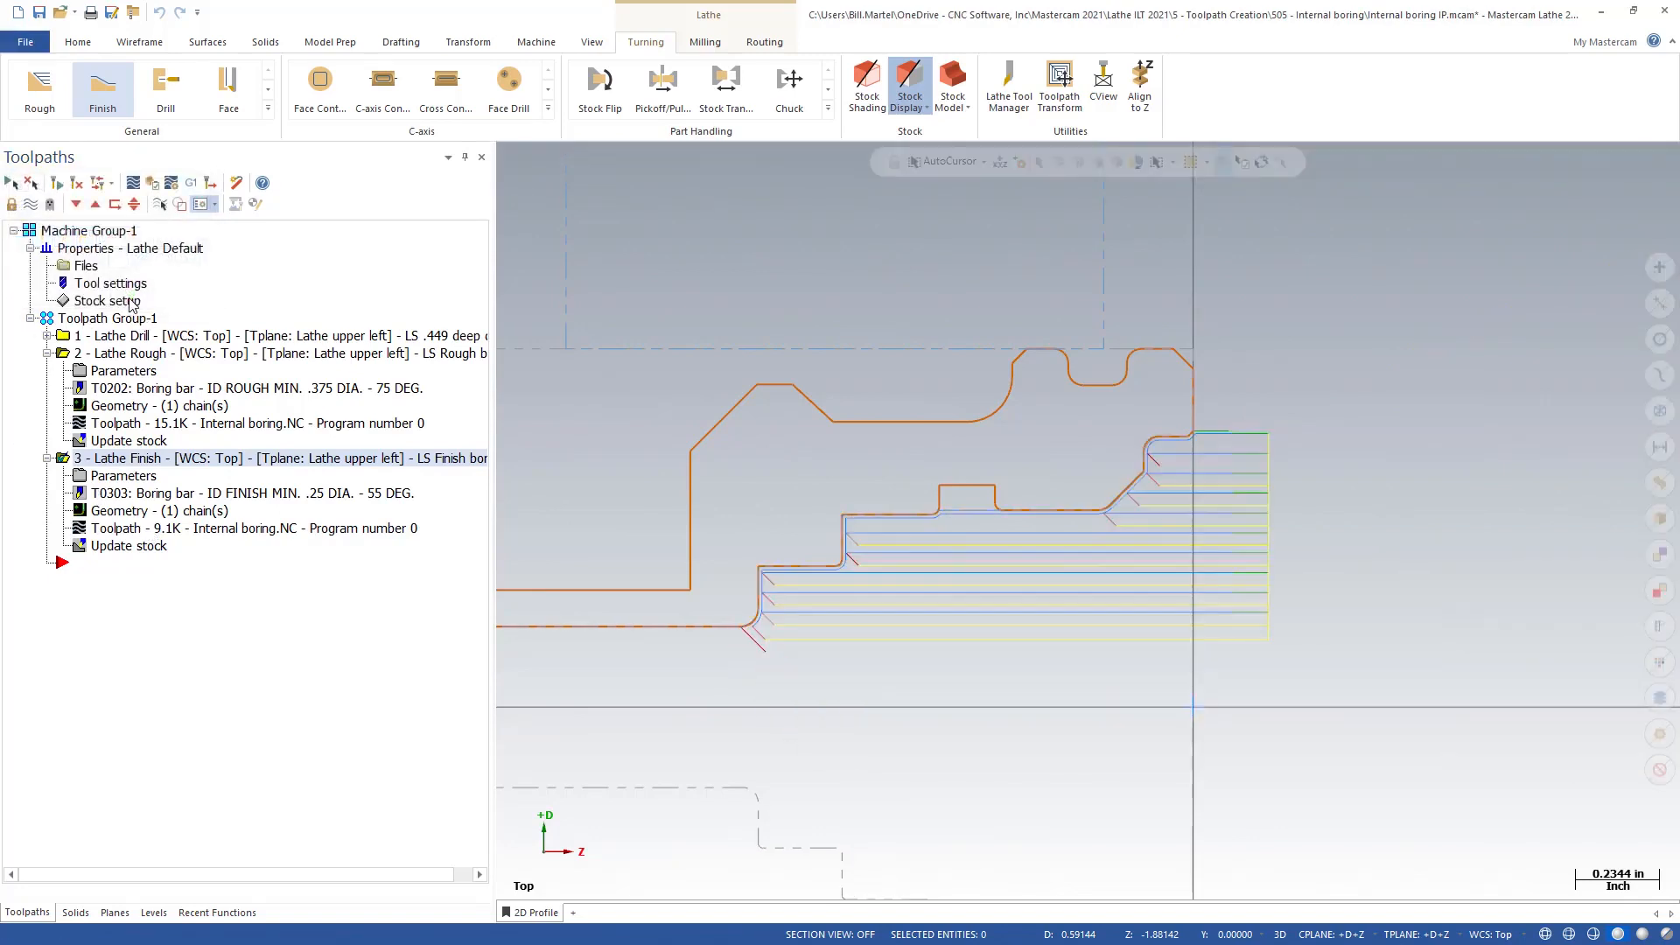
left_click(47, 353)
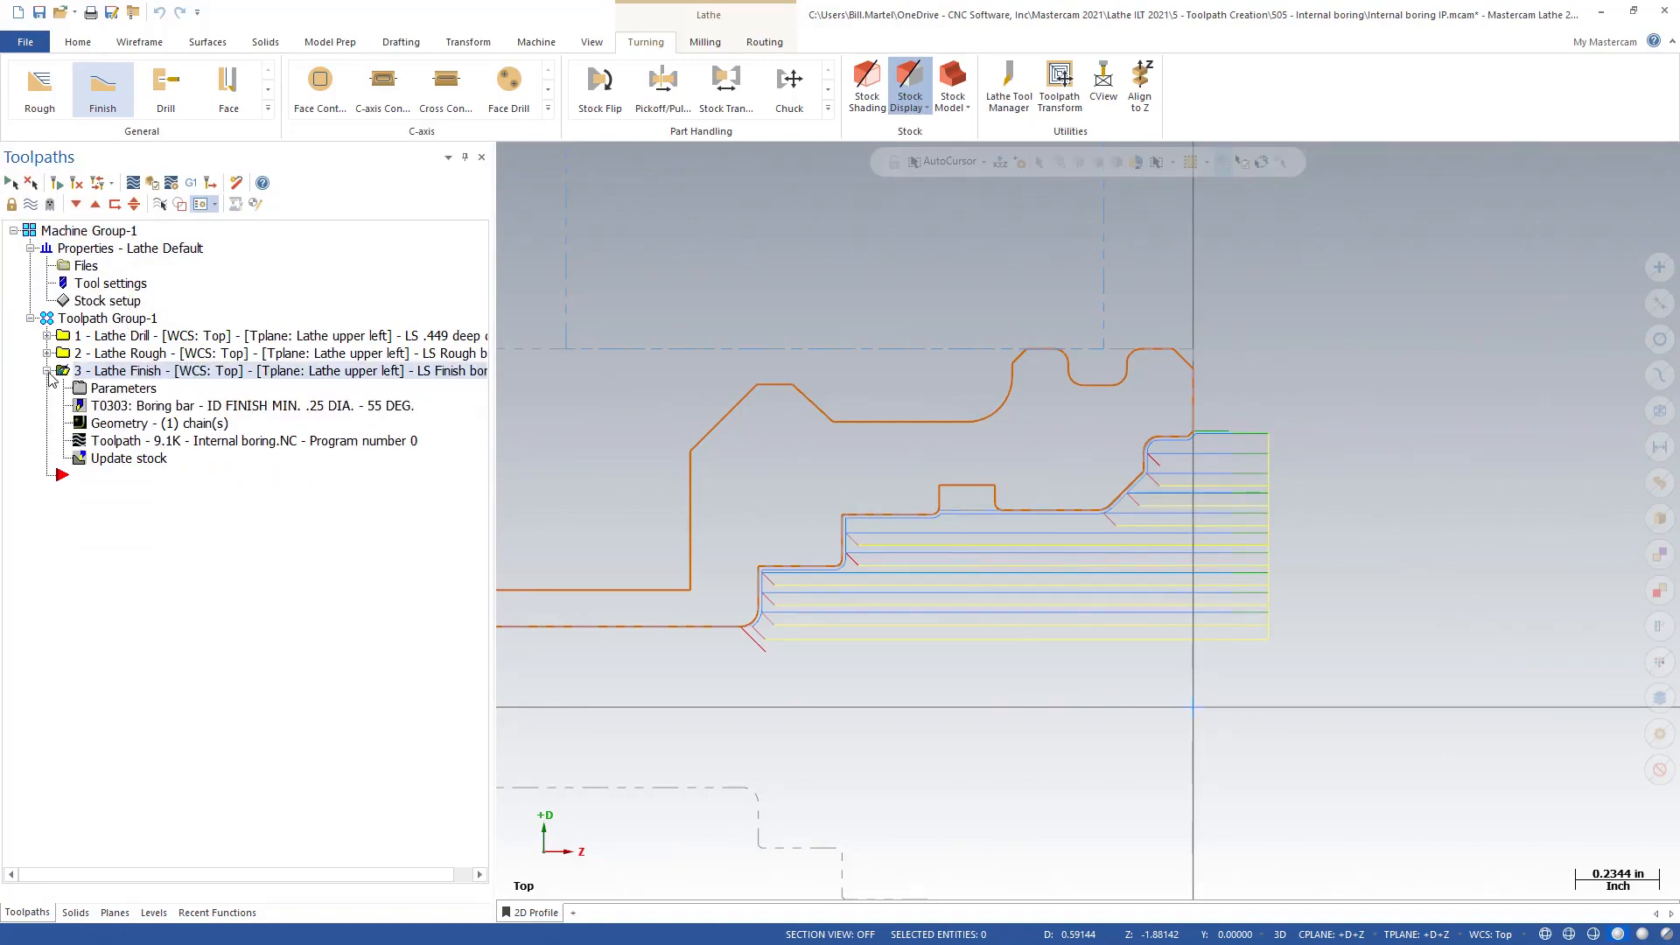